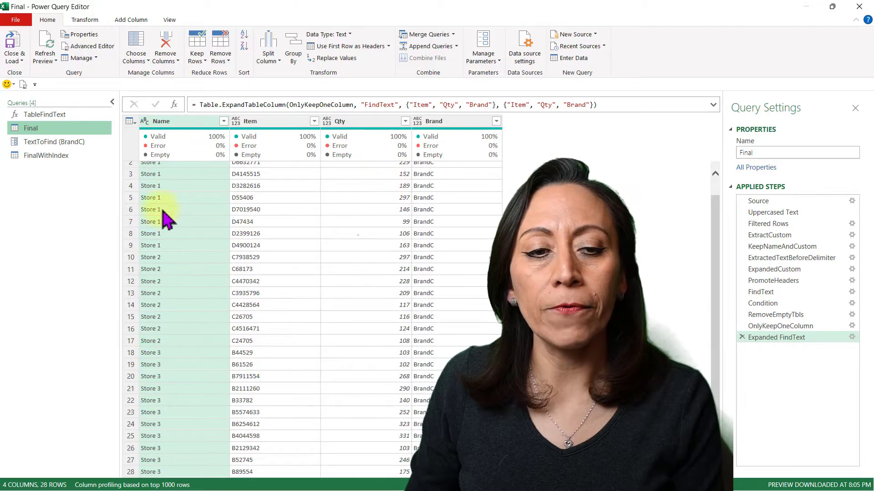
- Preview the Store 1 and Store 2 row records in the Final query
scroll(214, 319, up, 1)
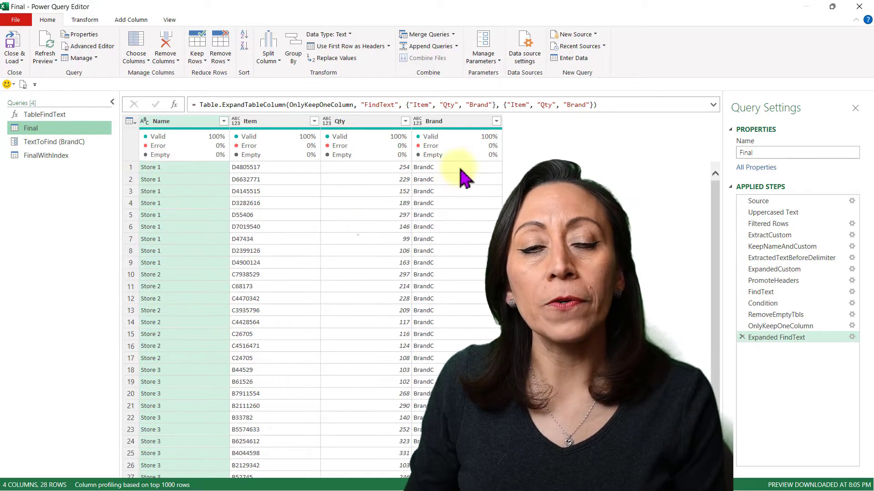
click(194, 167)
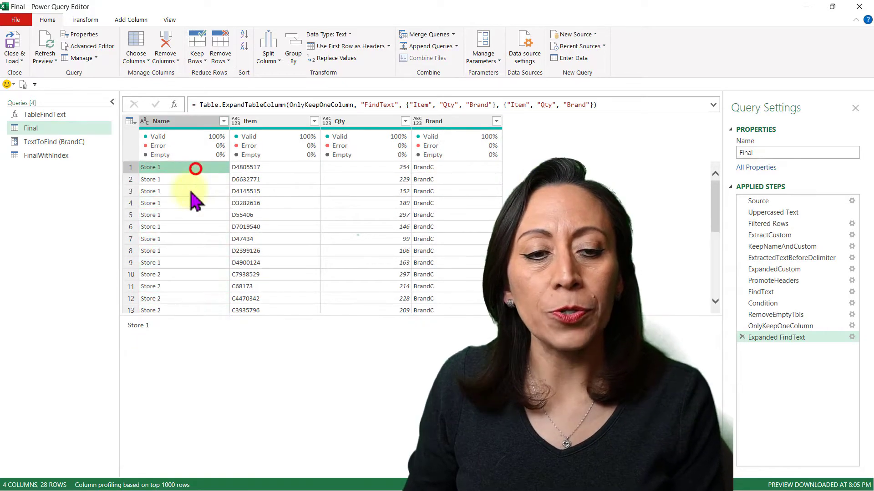
click(175, 262)
click(176, 275)
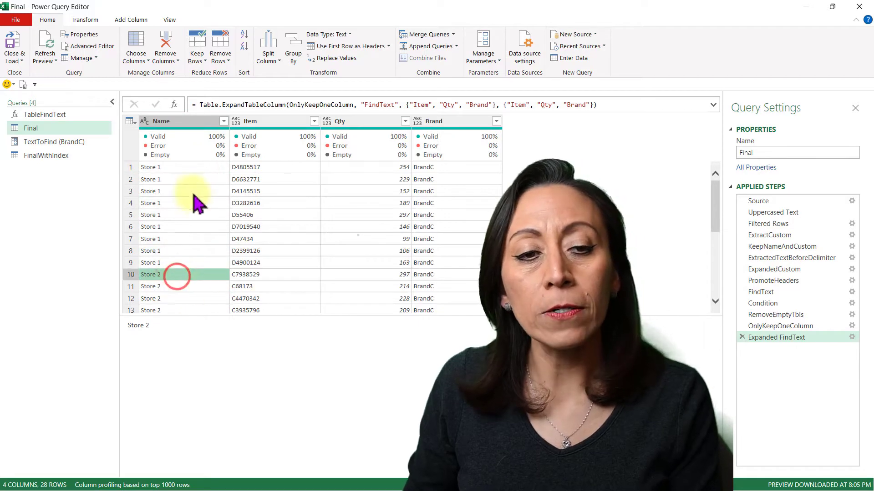
click(144, 173)
click(133, 167)
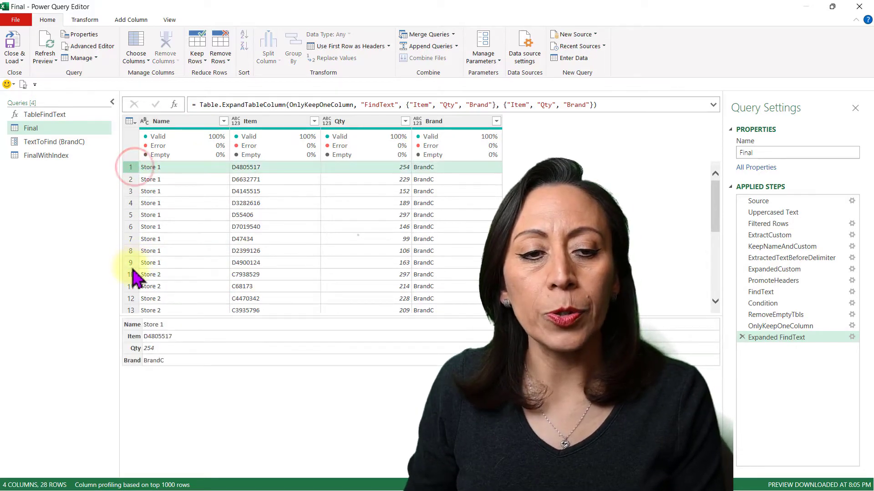
click(131, 262)
click(131, 275)
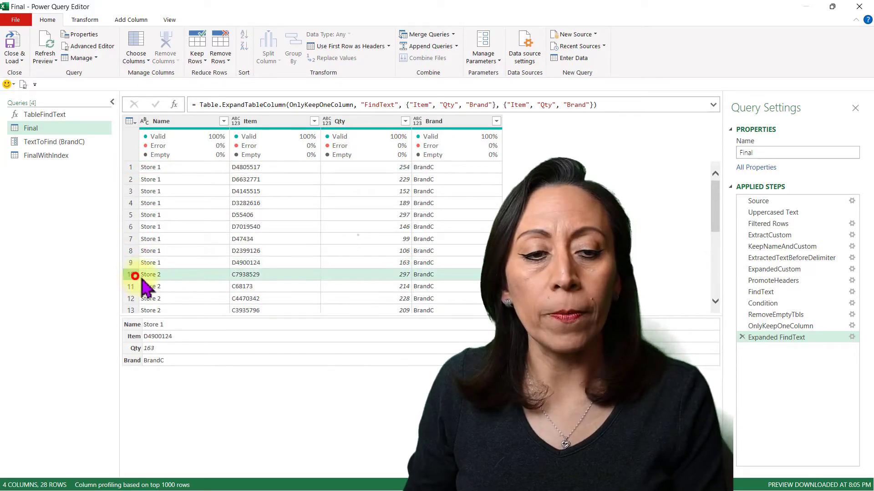
- Check the last Store 2 record, then switch to the FinalWithIndex query
scroll(192, 289, down, 2)
scroll(192, 285, down, 2)
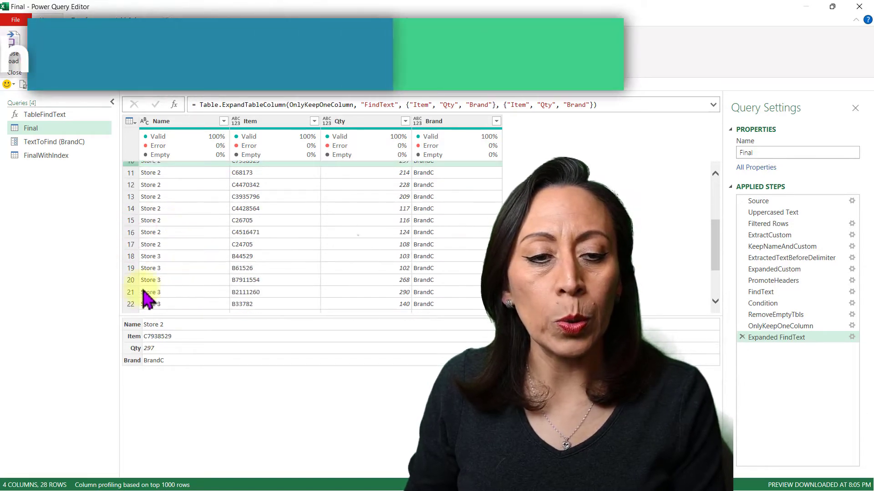
click(130, 244)
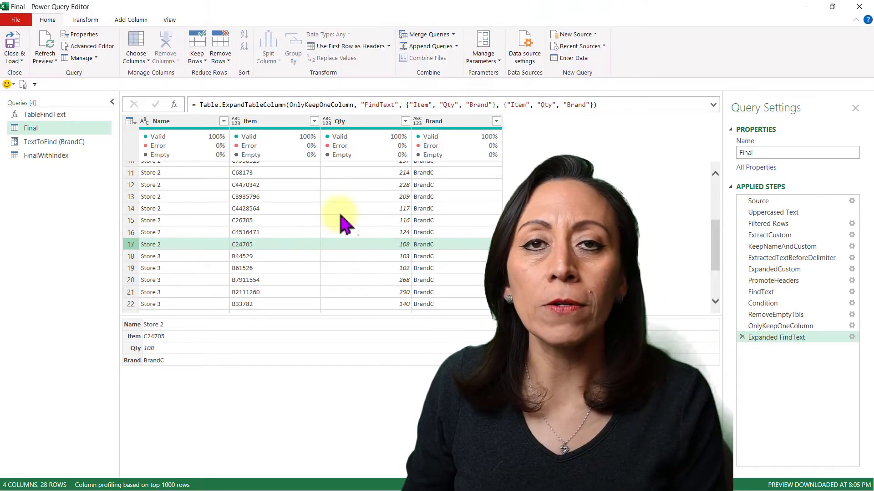
click(57, 155)
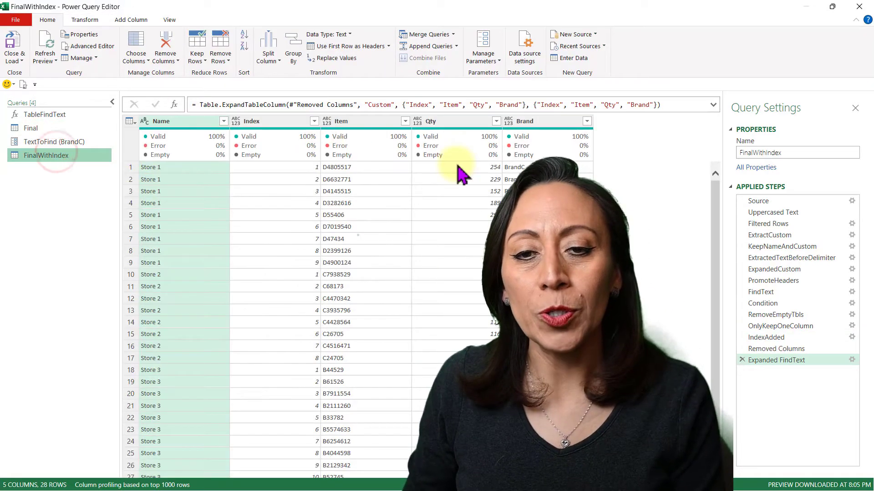
- Go back to the IndexAdded step and preview the Store 1, 2 and 3 nested tables
click(773, 339)
click(396, 167)
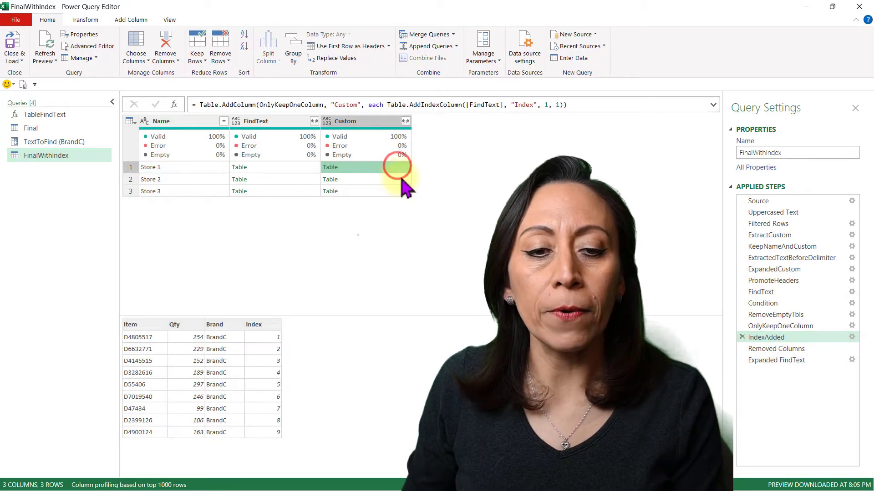
click(395, 179)
click(394, 194)
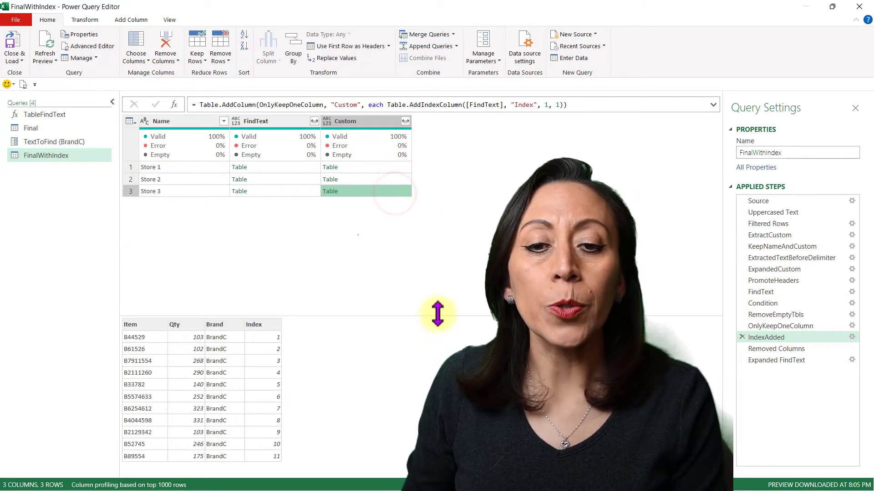
drag(437, 314, 438, 288)
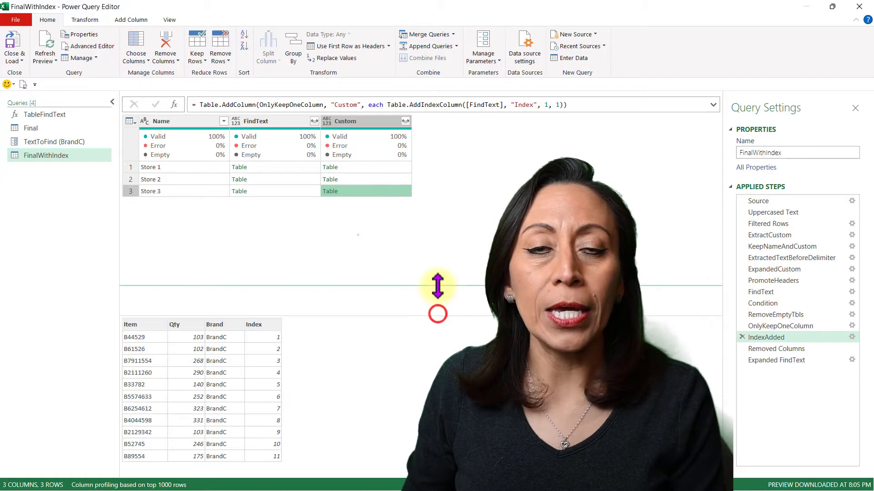
click(394, 179)
click(395, 167)
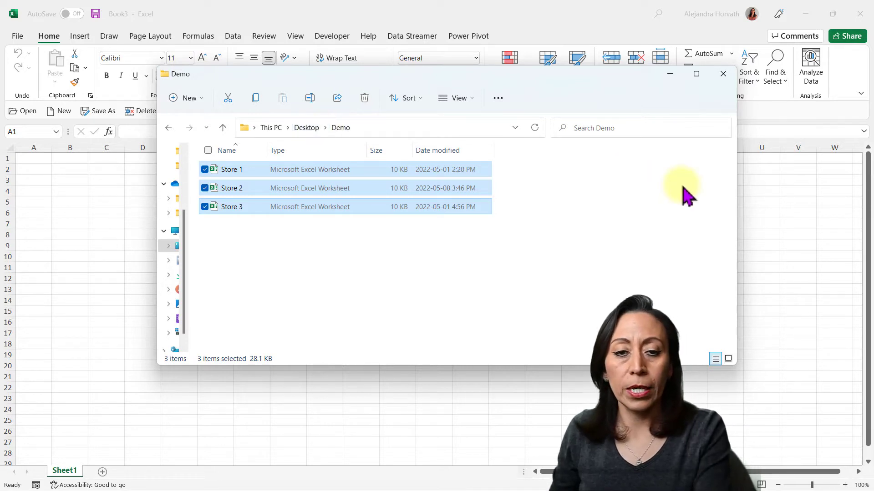
- Open the three Store workbooks and review Store 2's cells, re-entering the Qty header in B1
key(alt+F4)
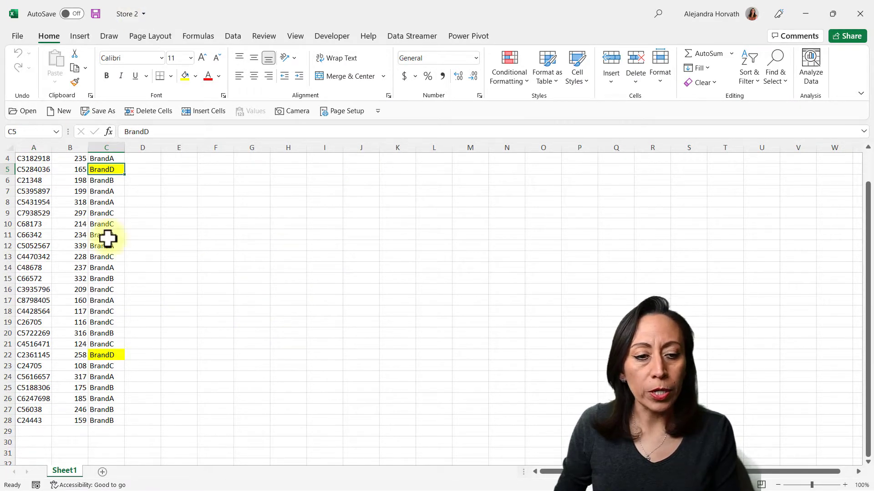
scroll(110, 238, up, 1)
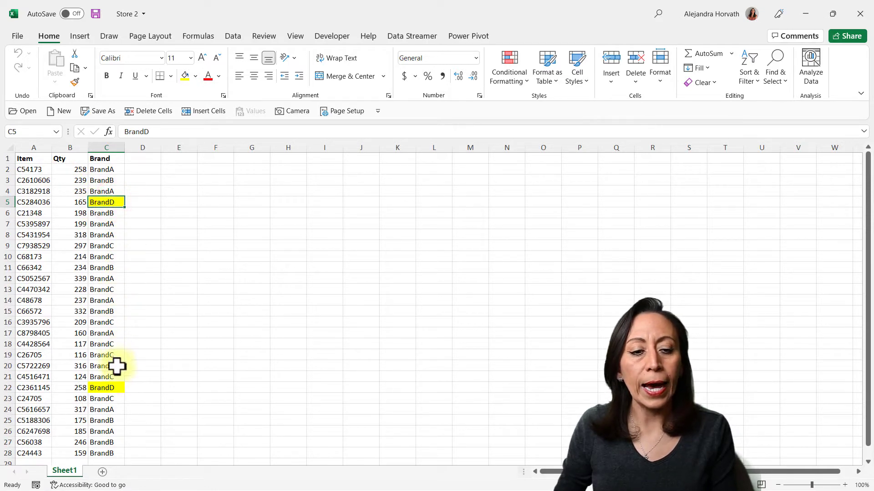
click(112, 389)
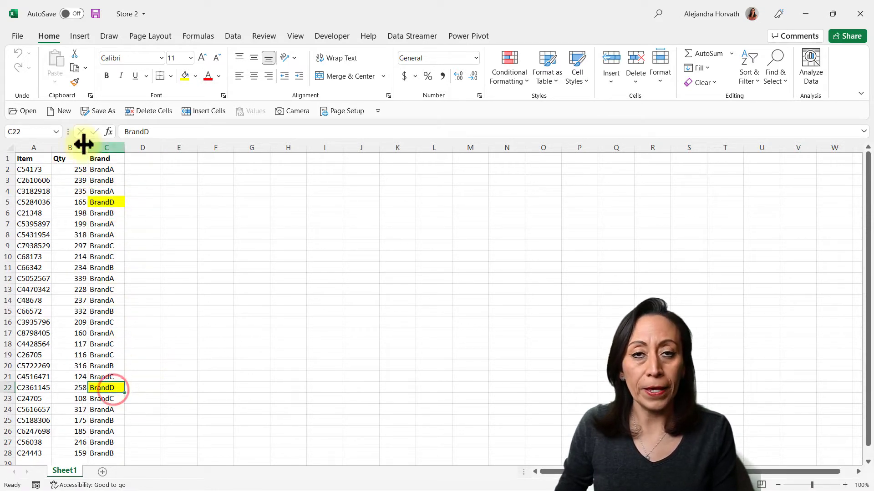
click(103, 161)
click(24, 161)
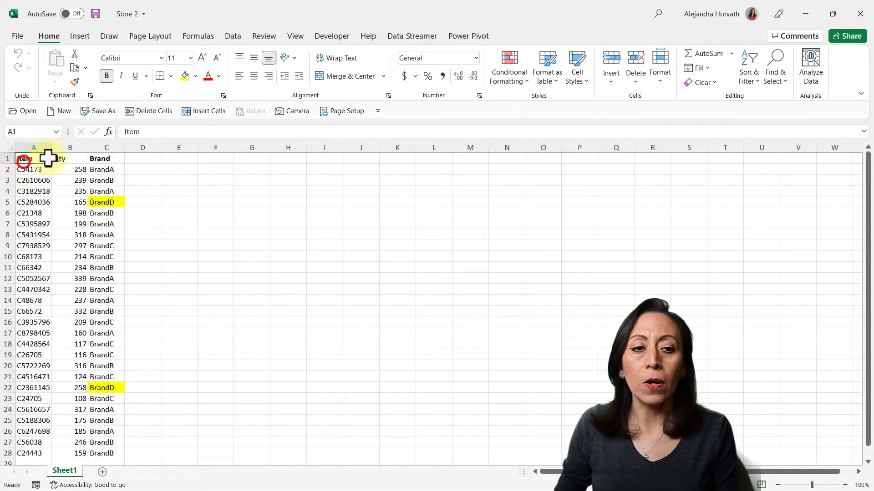
click(57, 159)
text(Qty)
key(Left)
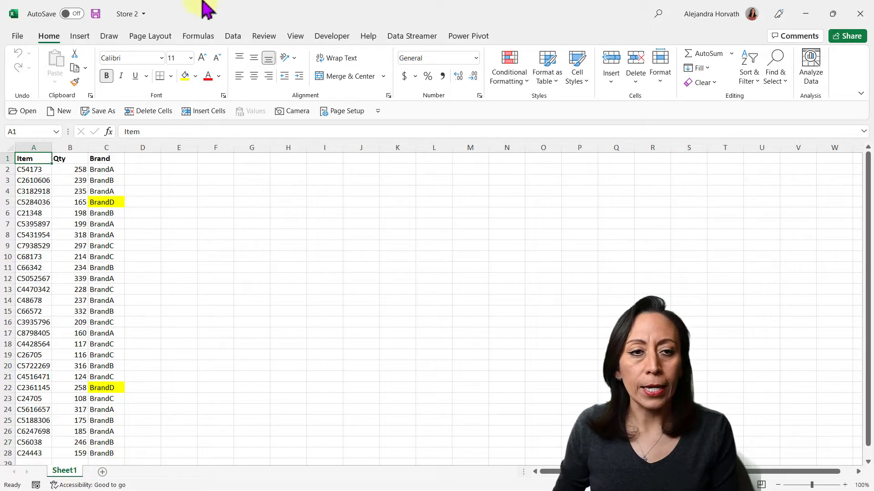
scroll(98, 257, down, 3)
scroll(83, 288, up, 3)
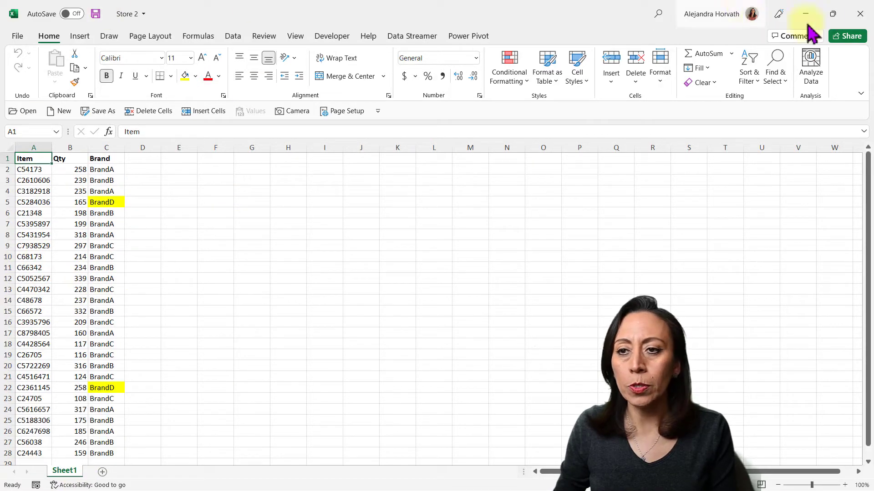
- Close the Store 2, Store 1 and Store 3 workbooks
click(860, 14)
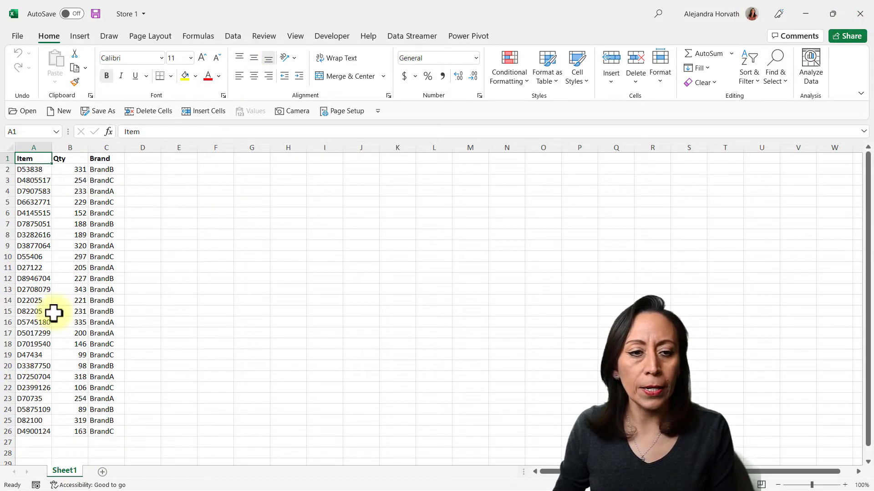
scroll(57, 313, down, 4)
click(861, 15)
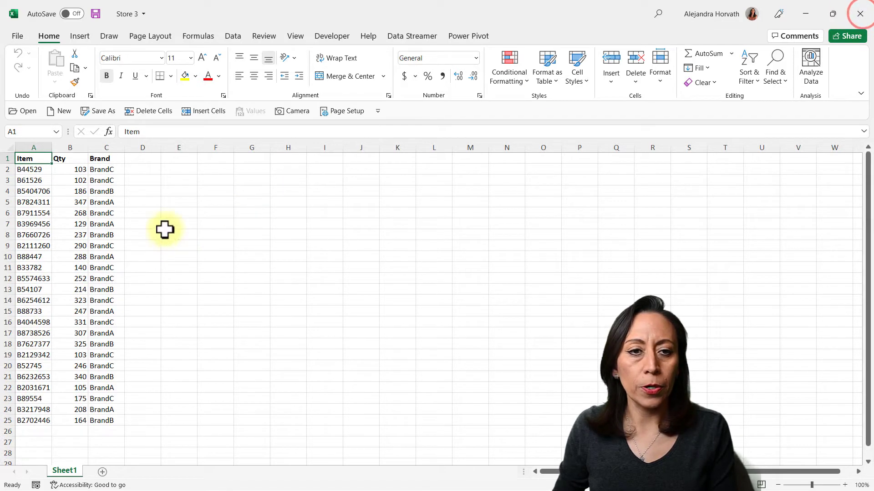
click(859, 13)
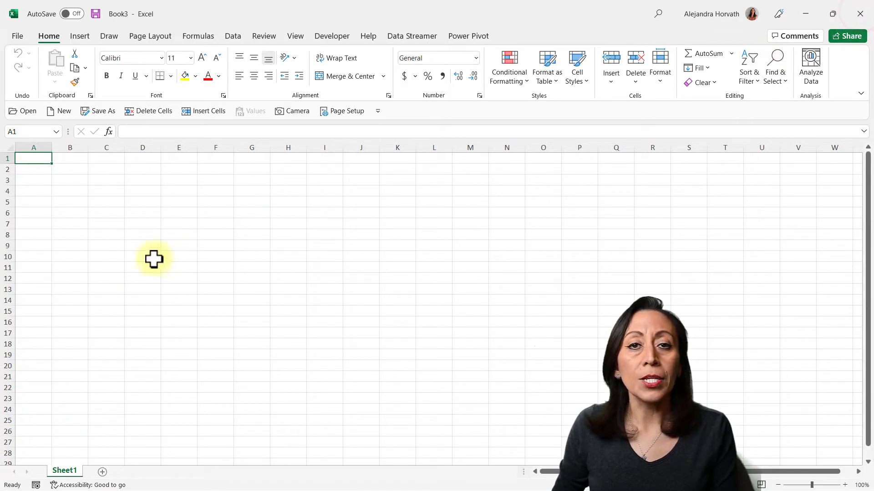
- In Book3, start a From Folder data import using the Desktop's Demo folder
click(36, 158)
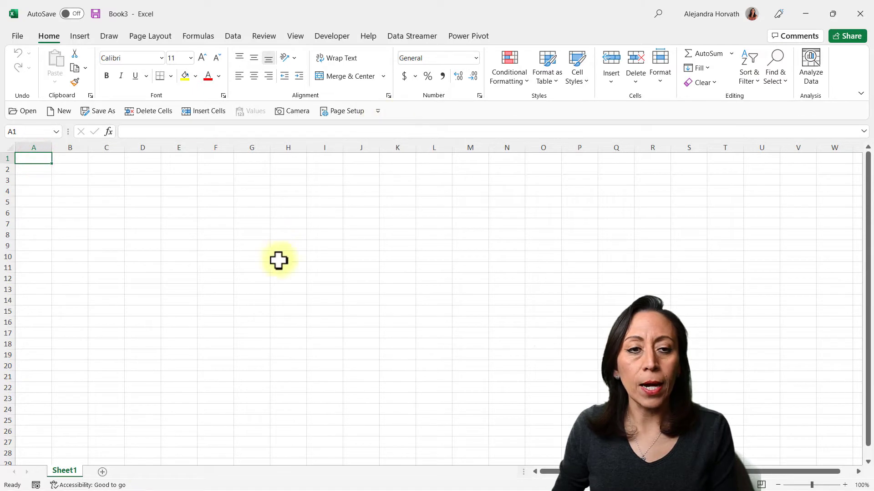
click(233, 36)
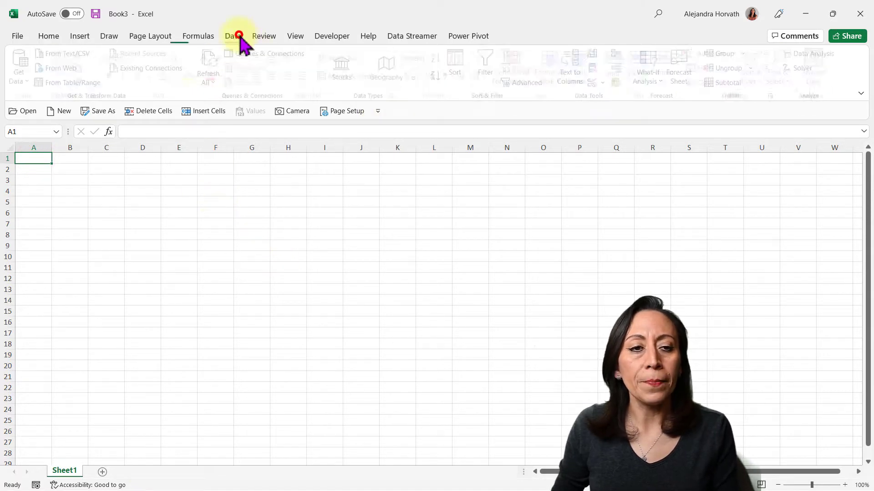
click(23, 68)
mouse_move(63, 105)
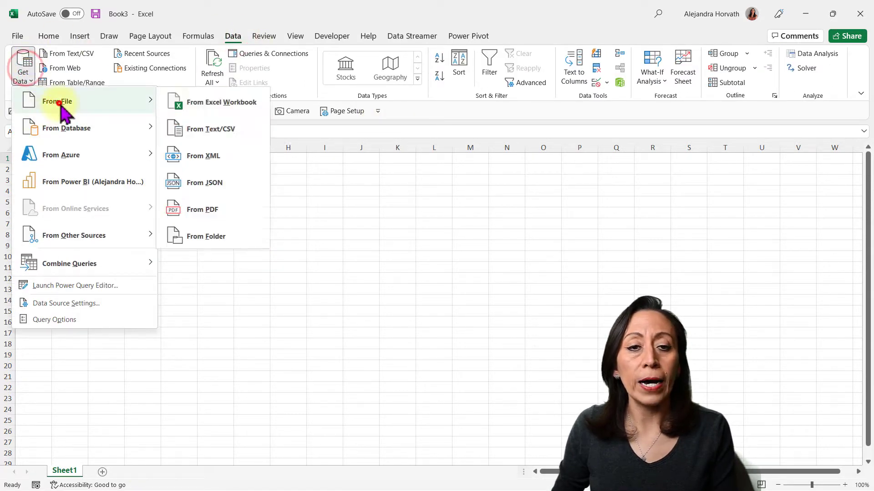
click(214, 235)
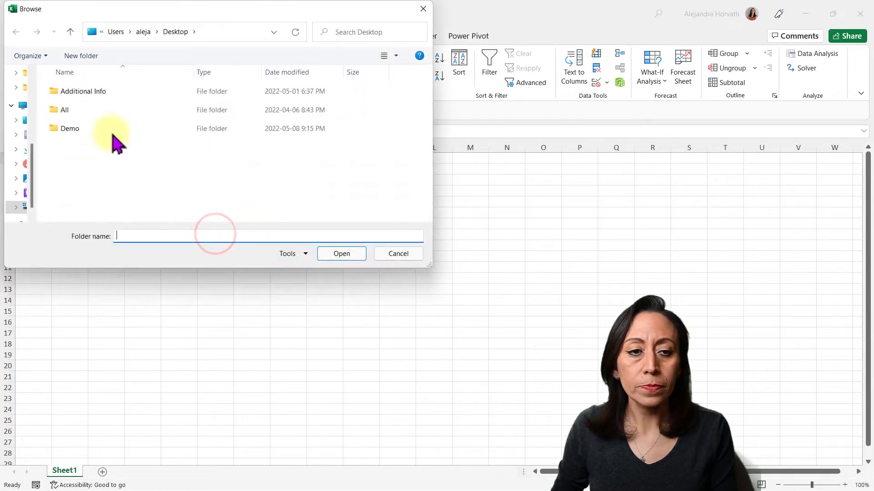
click(72, 130)
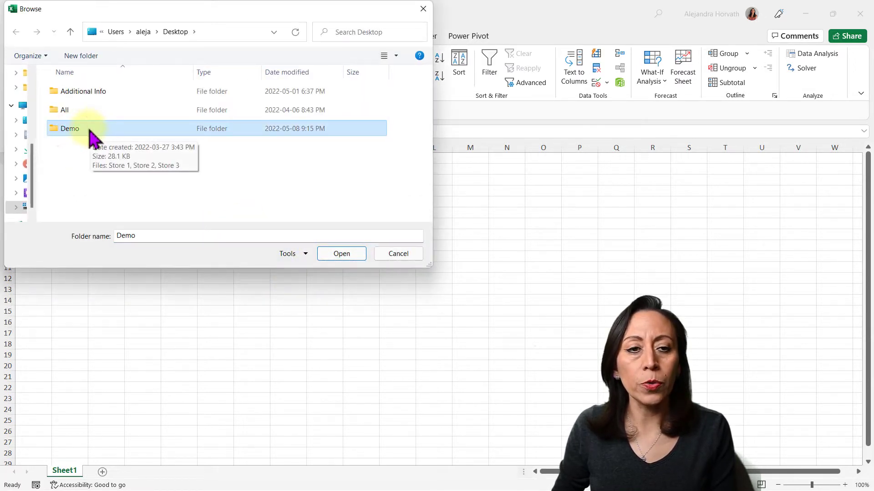
double_click(160, 129)
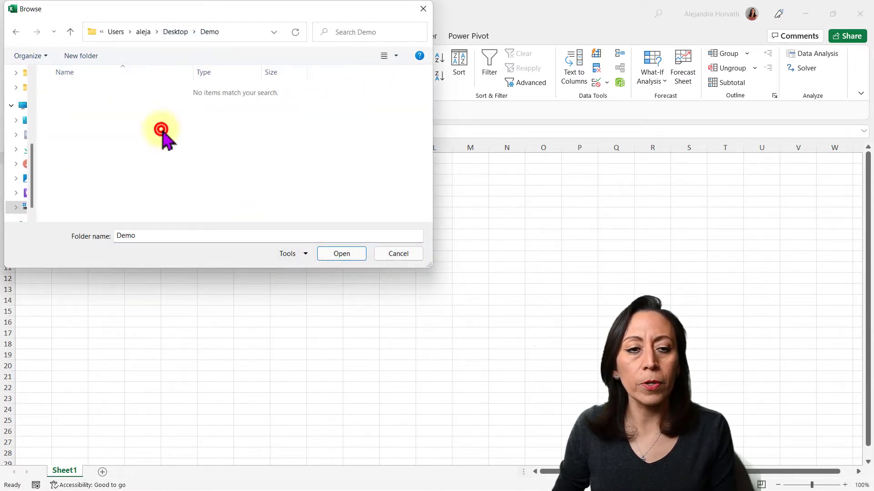
click(339, 254)
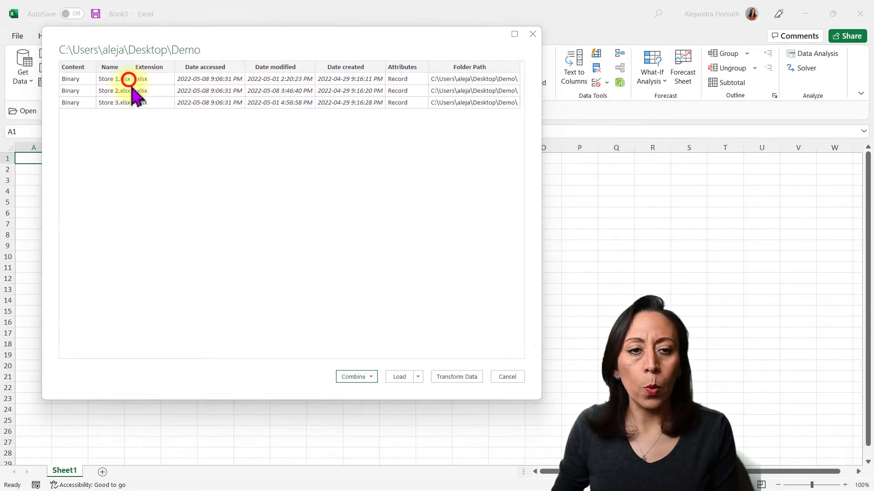
- Load the Demo folder's file list into Power Query and preview the Store files
click(459, 377)
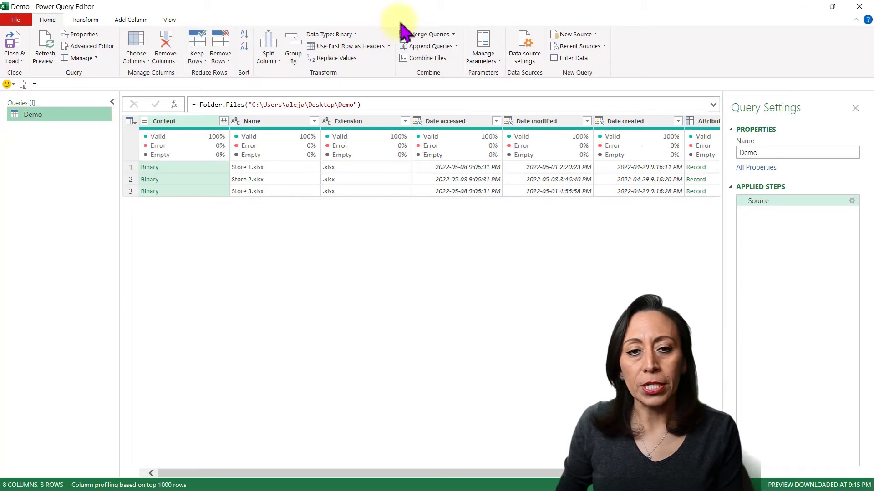
click(204, 167)
click(206, 179)
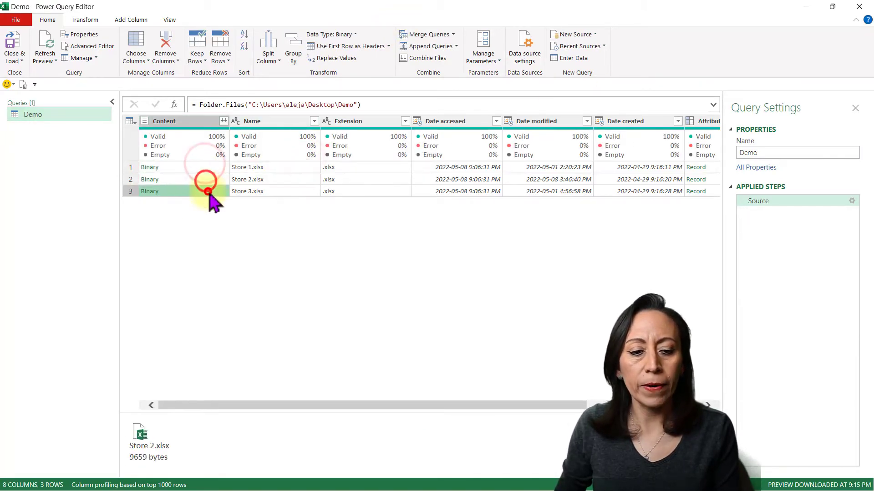
click(381, 167)
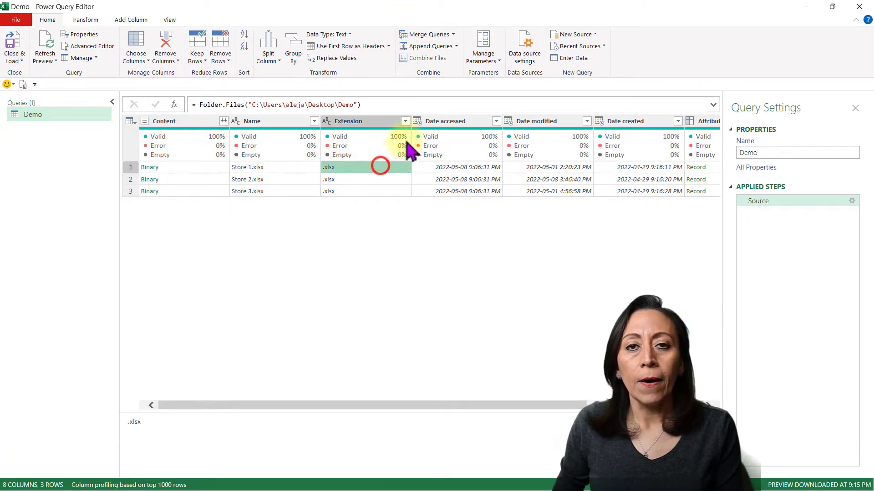
- Format the Extension column as UPPERCASE so values read .XLSX
click(372, 122)
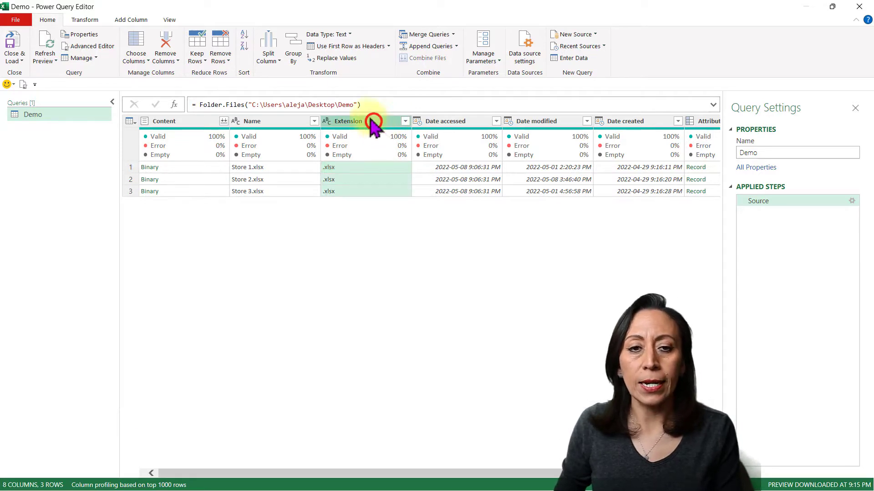
click(93, 19)
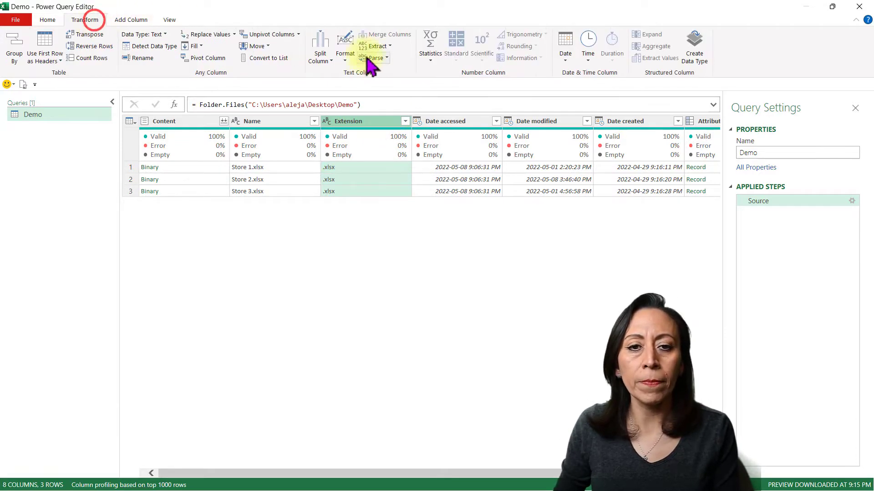
click(344, 50)
click(333, 84)
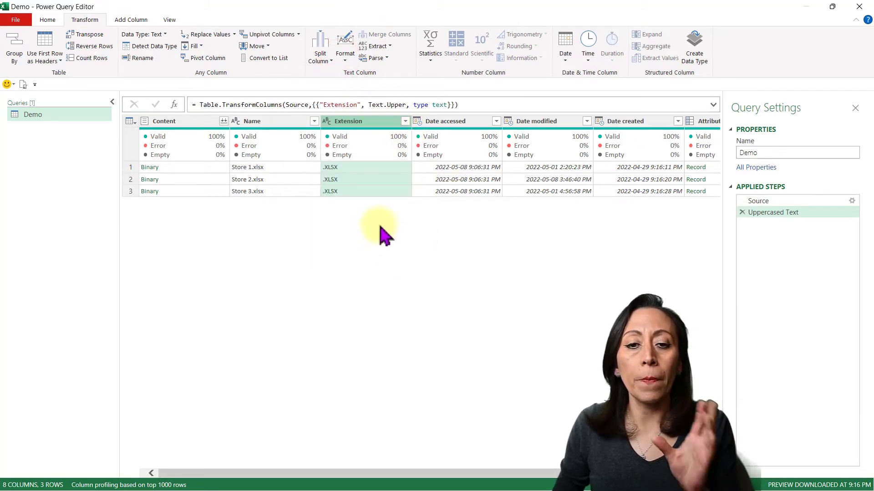
click(385, 169)
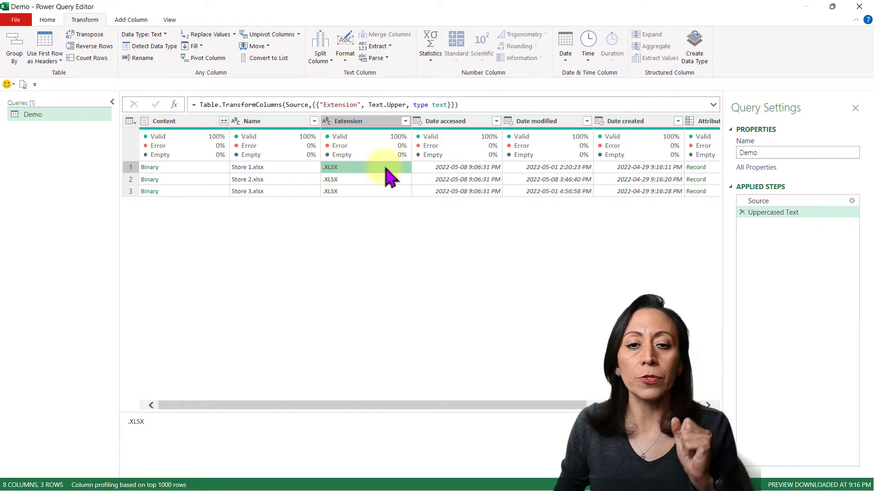
click(360, 166)
- Filter the Extension column to rows equal to .XLSX
right_click(367, 172)
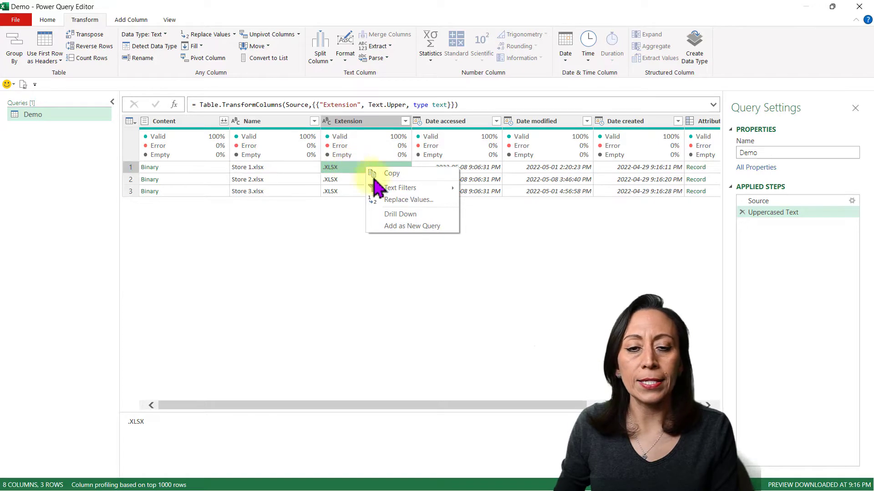
mouse_move(414, 188)
click(483, 190)
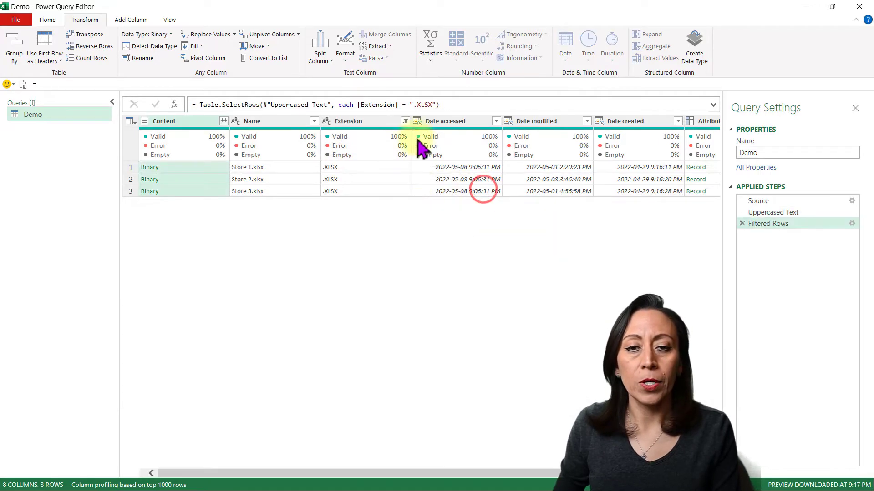
drag(412, 105, 439, 106)
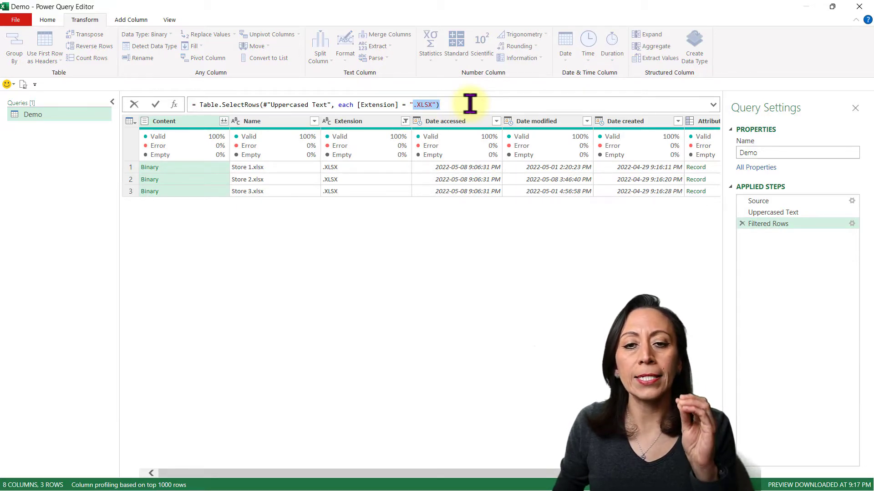
- Filter the Name column to names containing "Store"
click(273, 121)
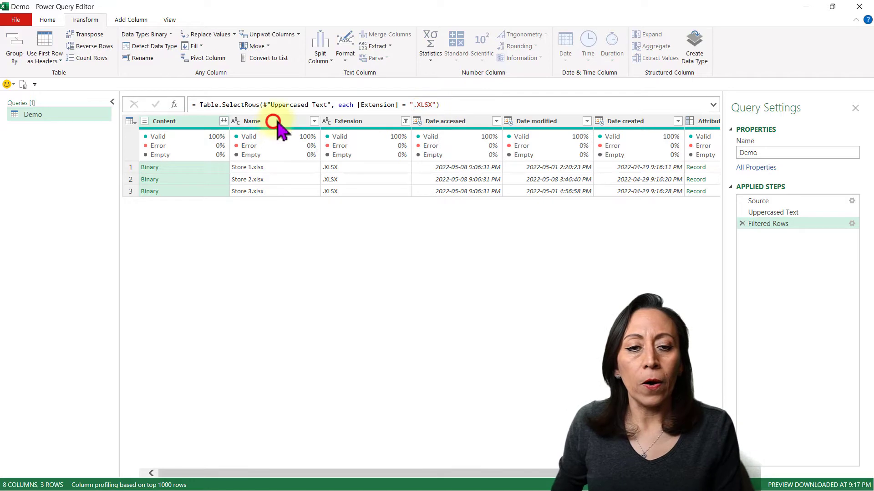
click(314, 121)
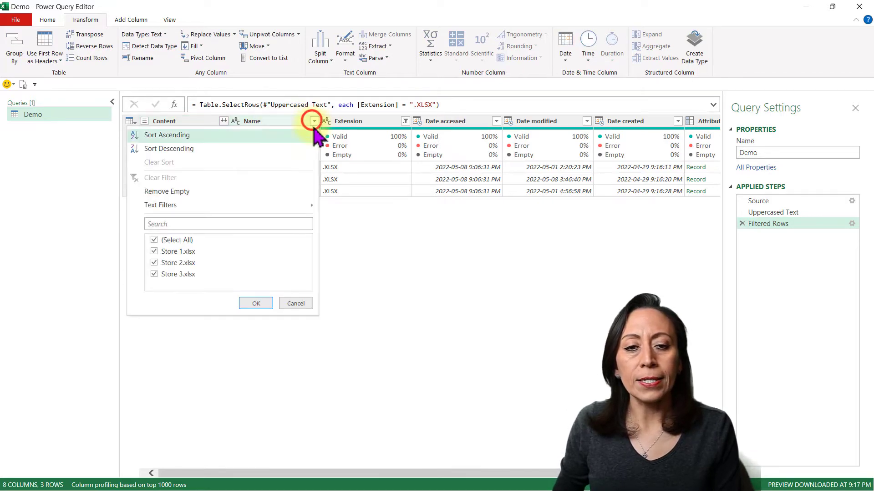
click(258, 204)
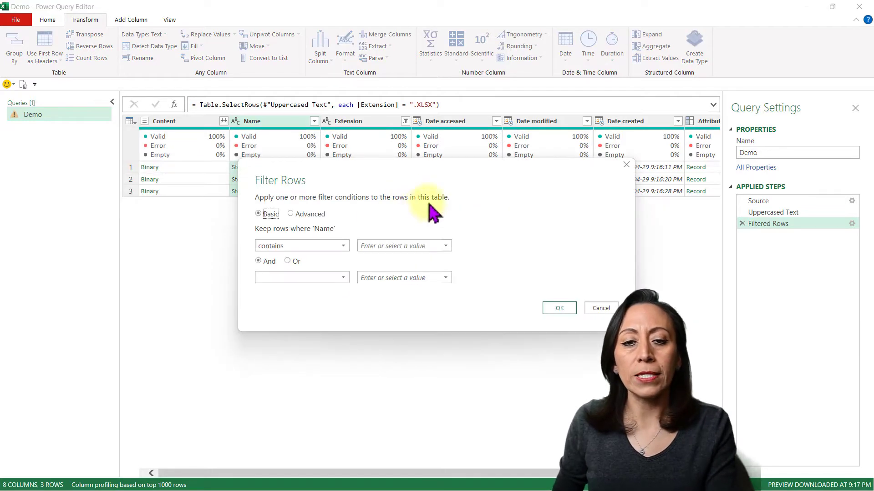
click(379, 244)
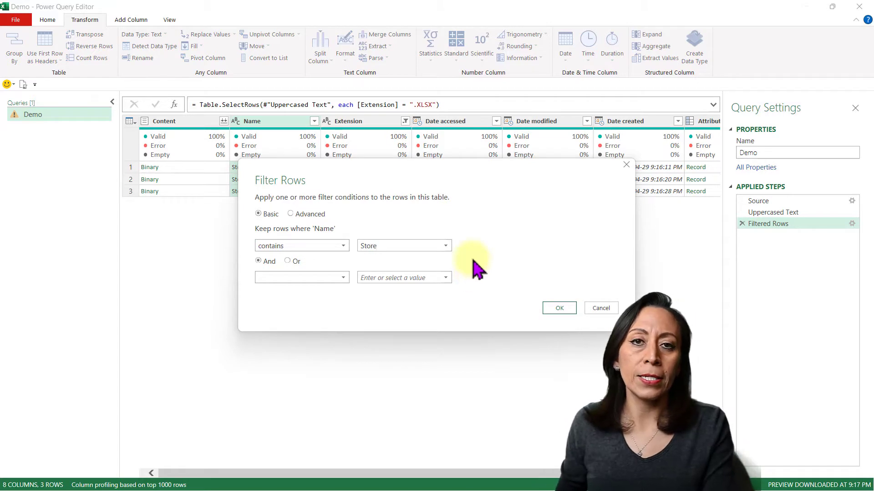
drag(376, 167, 311, 207)
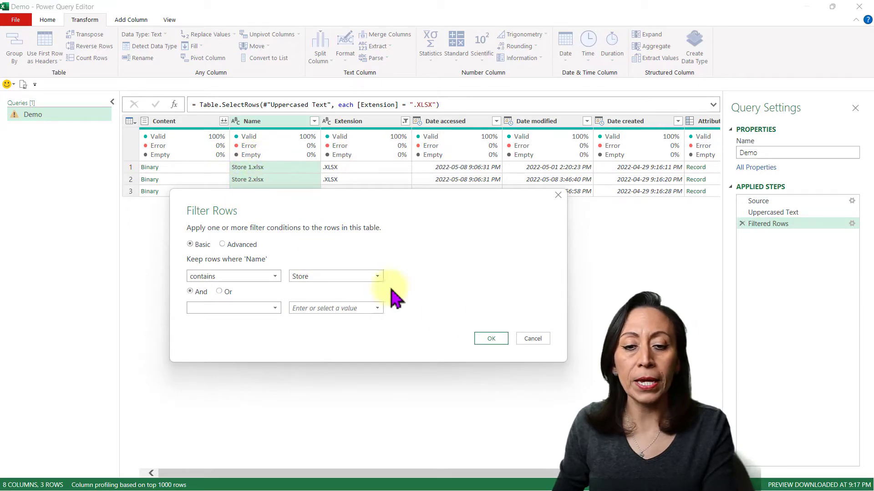
click(492, 339)
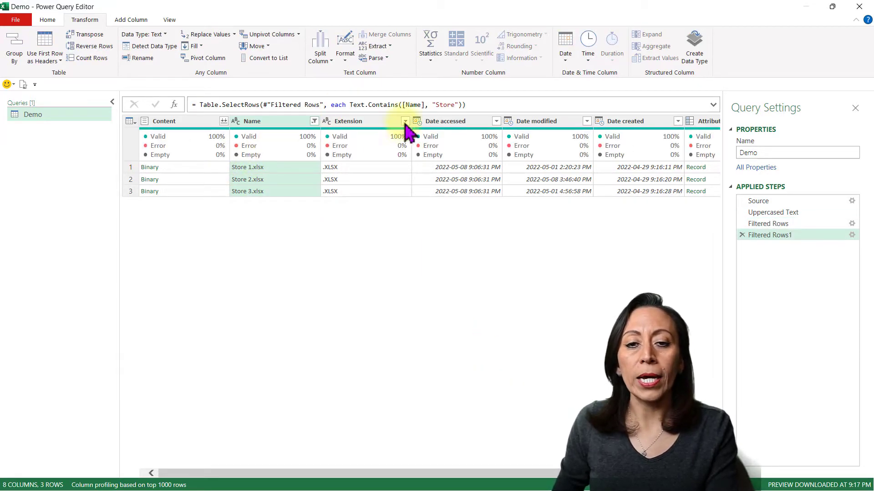
click(432, 105)
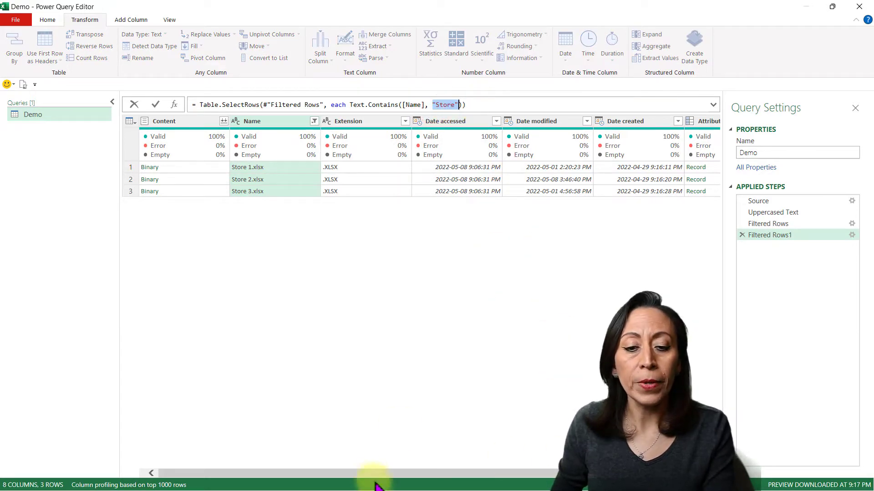
- Preview the Store 1–3 files and bring up the Custom Column dialog
click(191, 191)
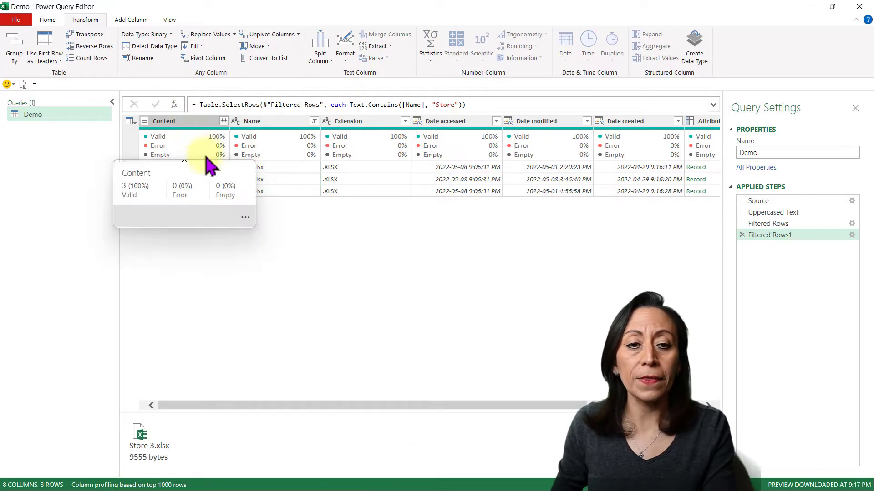
click(214, 167)
click(213, 179)
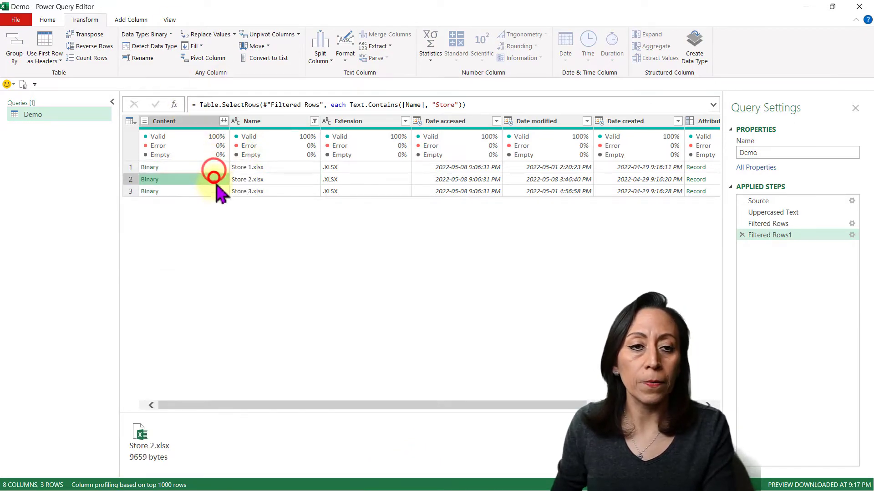
click(131, 19)
click(53, 57)
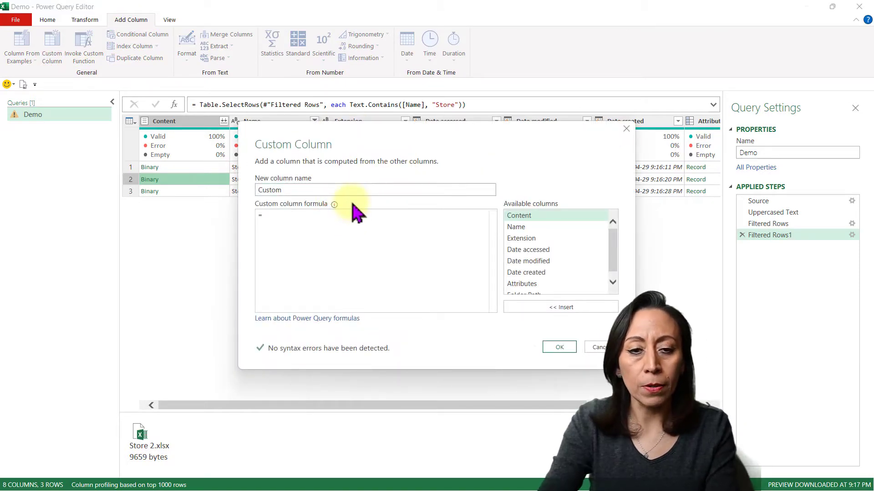
- Add a Custom column with the formula Excel.Workbook([Content])
text(Excel)
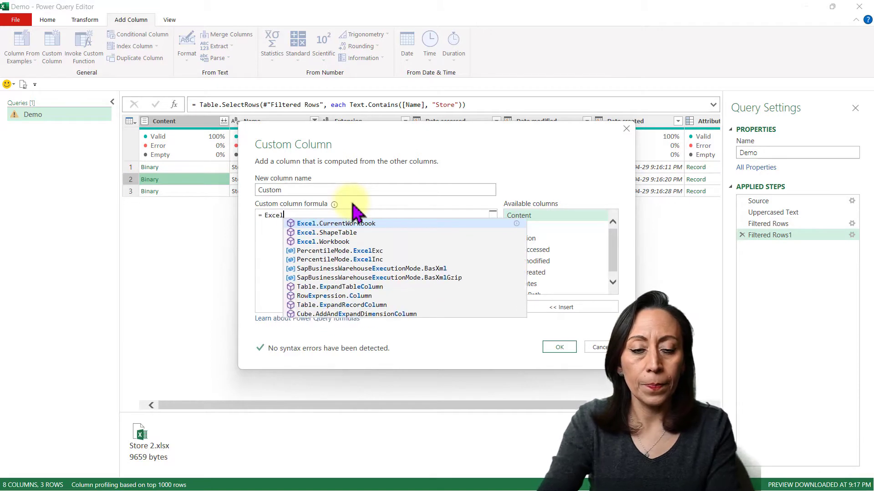
text(.w)
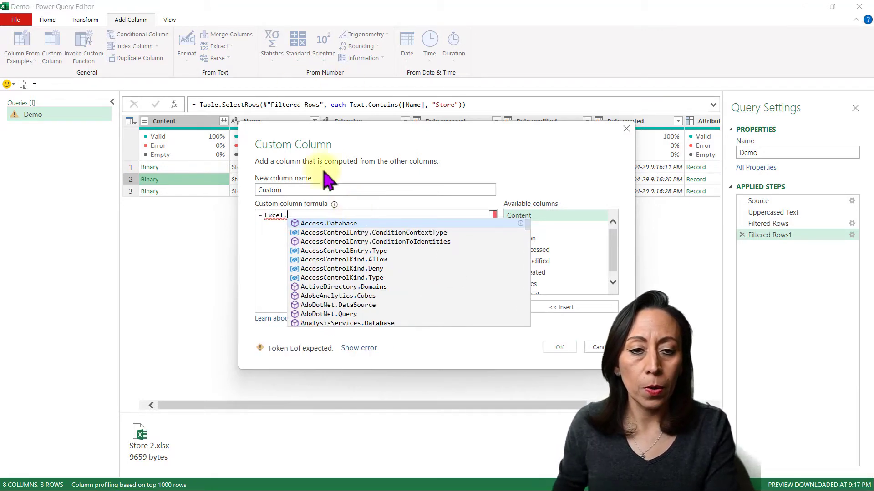
click(358, 251)
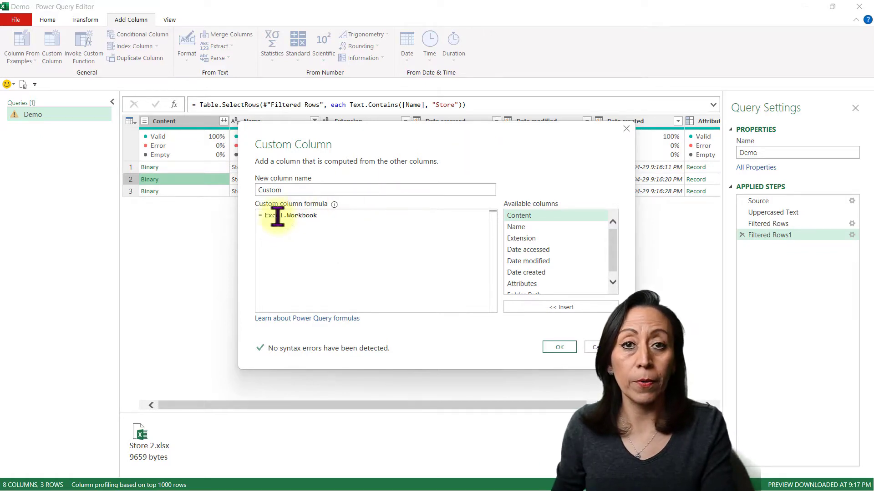
click(332, 220)
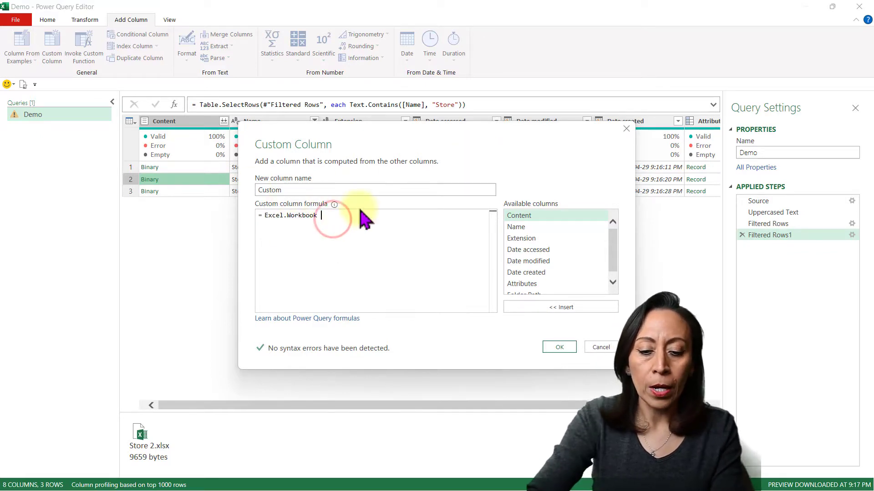
text(()
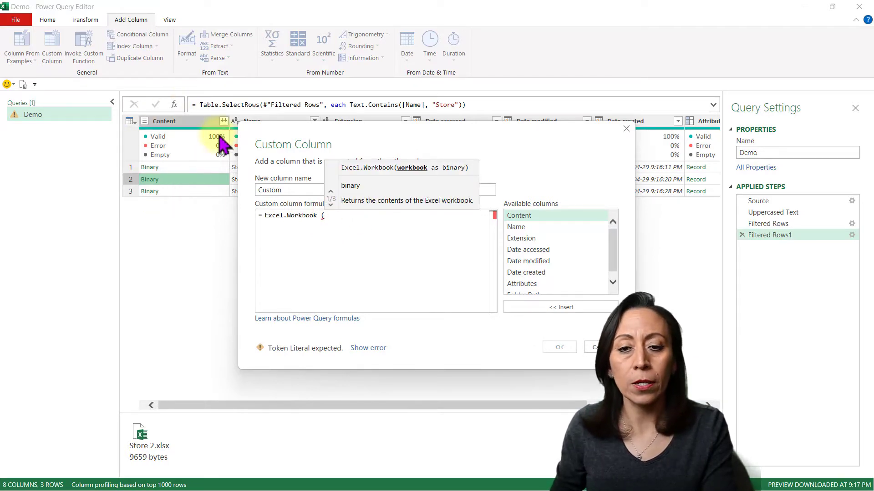
click(533, 217)
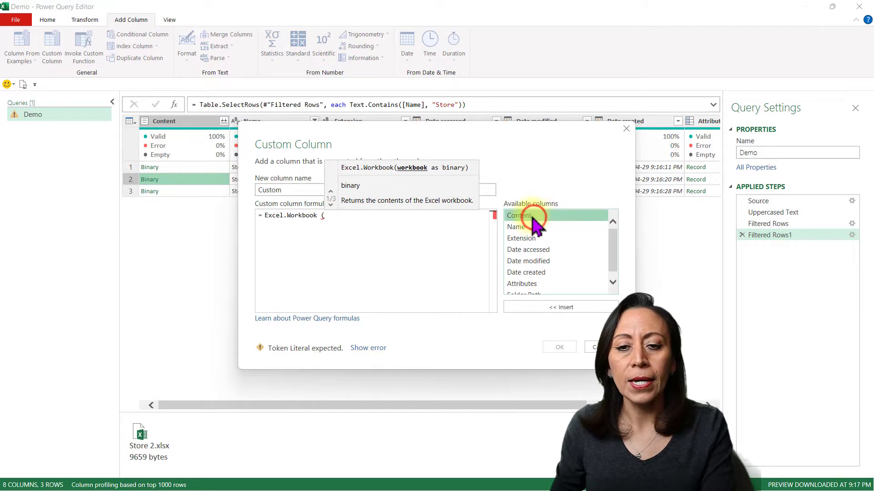
double_click(531, 216)
text())
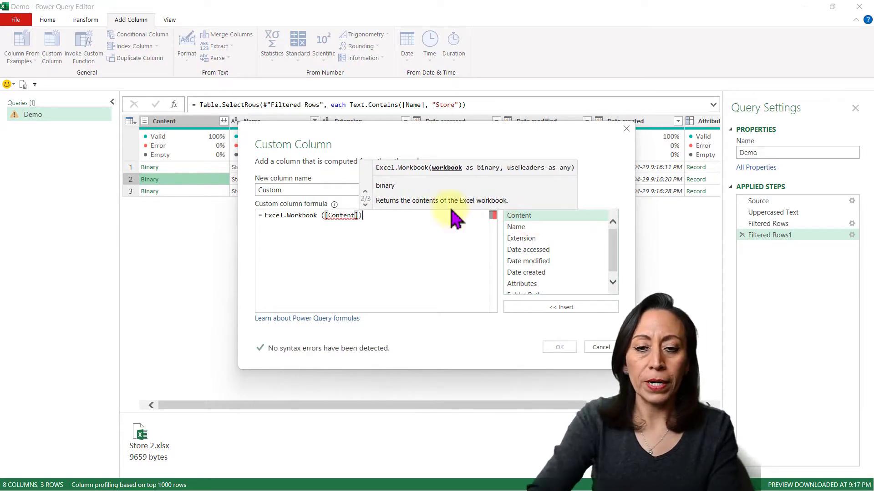
click(560, 348)
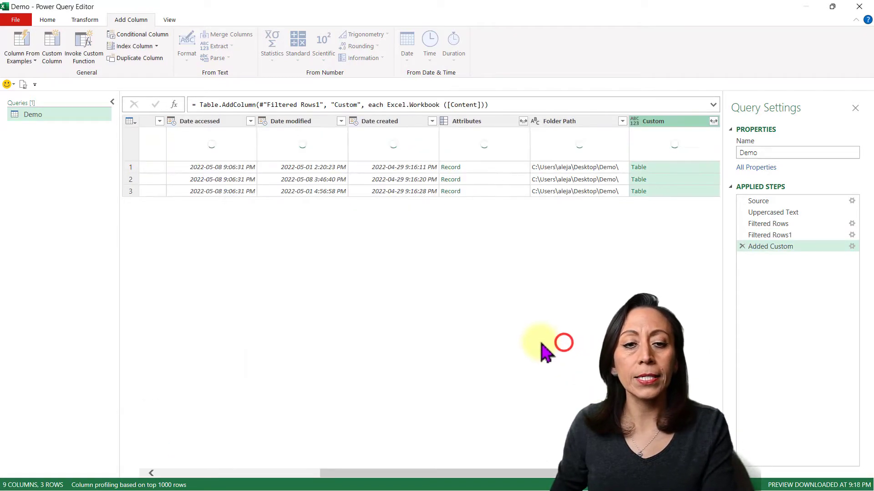
- Enlarge the preview and inspect each file's workbook table in the Custom column
click(688, 164)
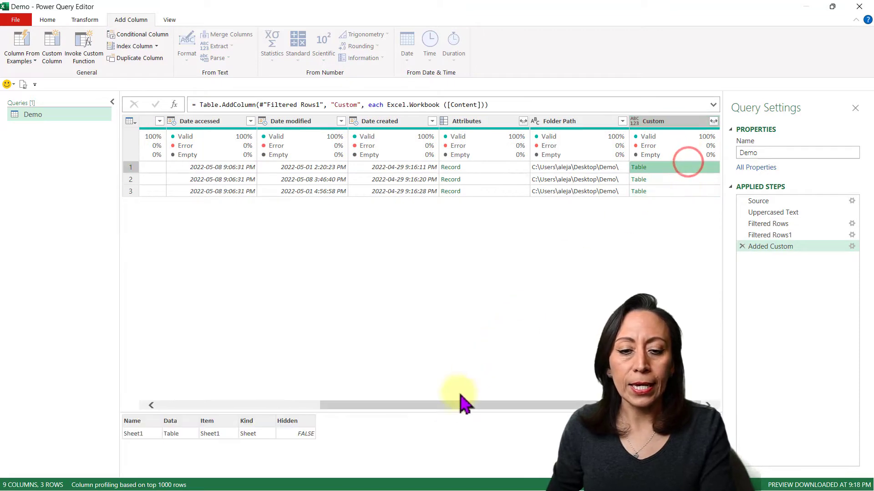
drag(450, 412, 455, 366)
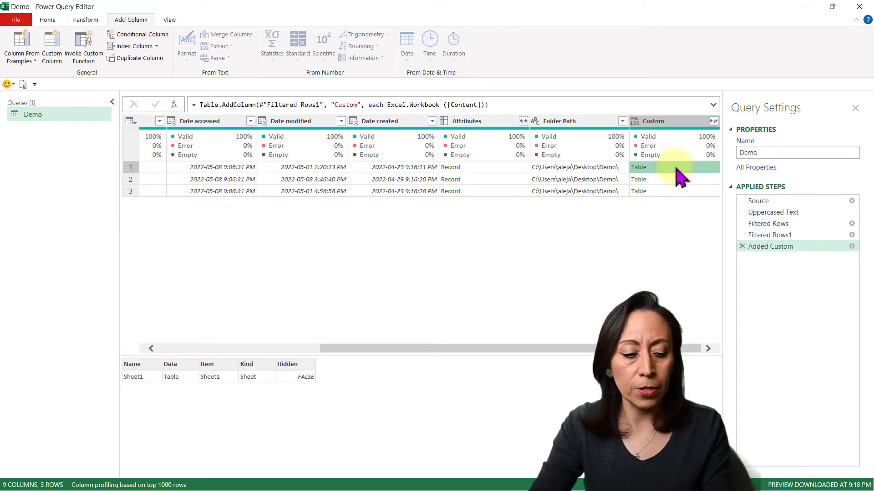
key(ctrl+shift+equal)
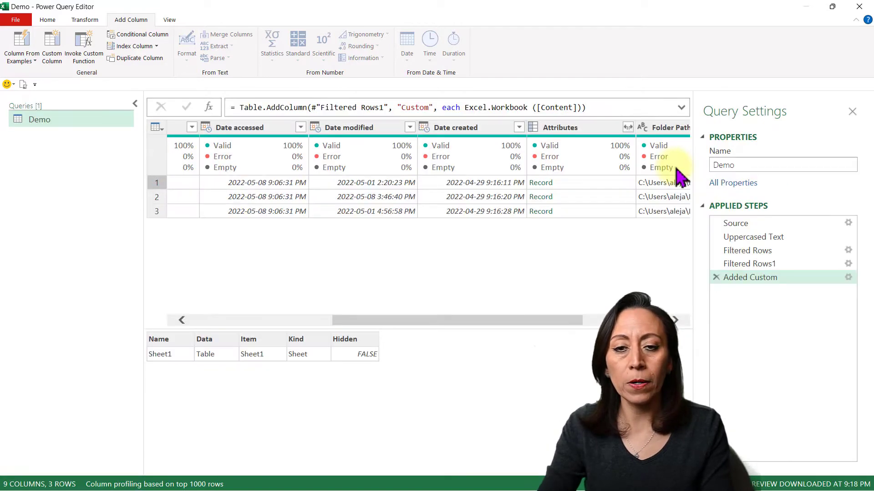
click(643, 211)
click(643, 182)
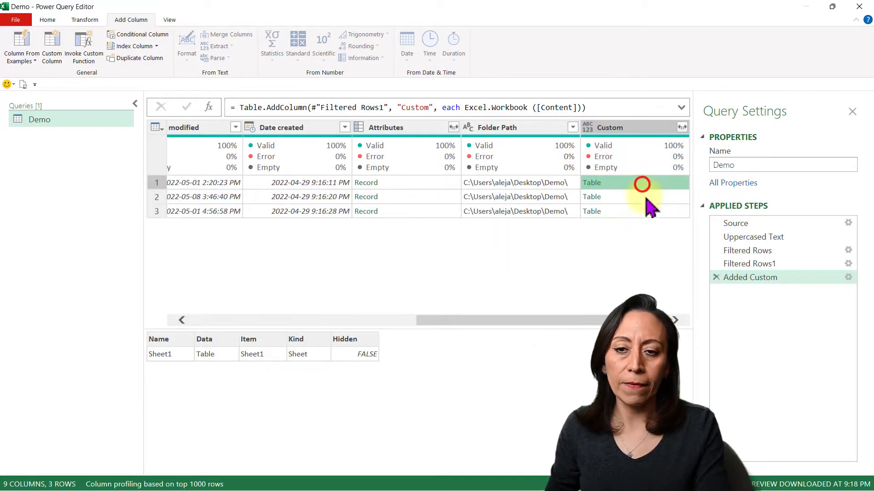
click(643, 197)
click(643, 212)
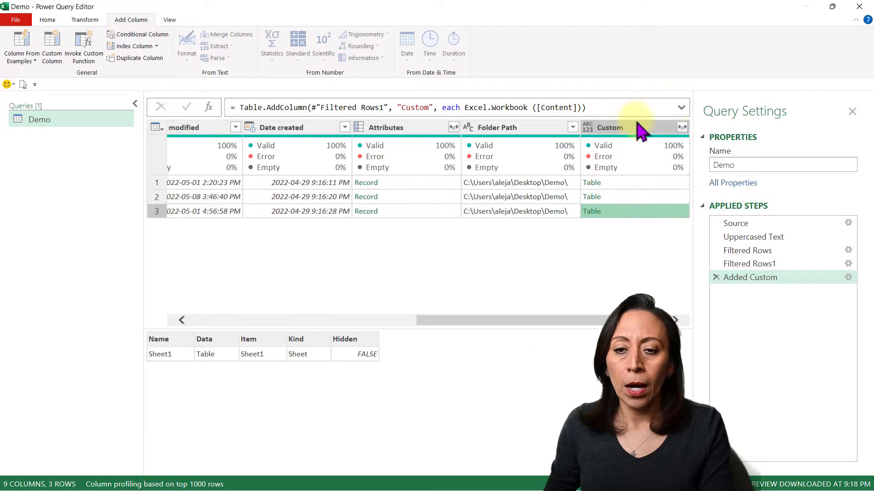
drag(498, 321, 243, 327)
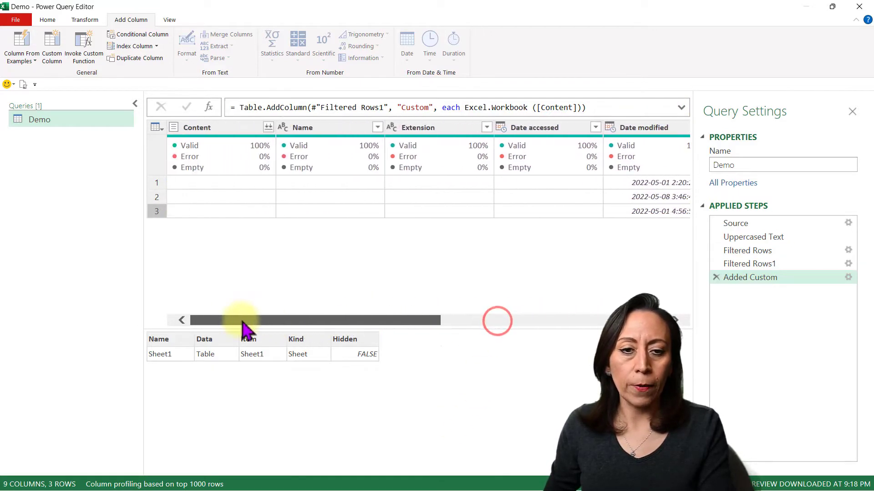
- Remove all columns except Name and Custom, then select Name for editing
click(296, 127)
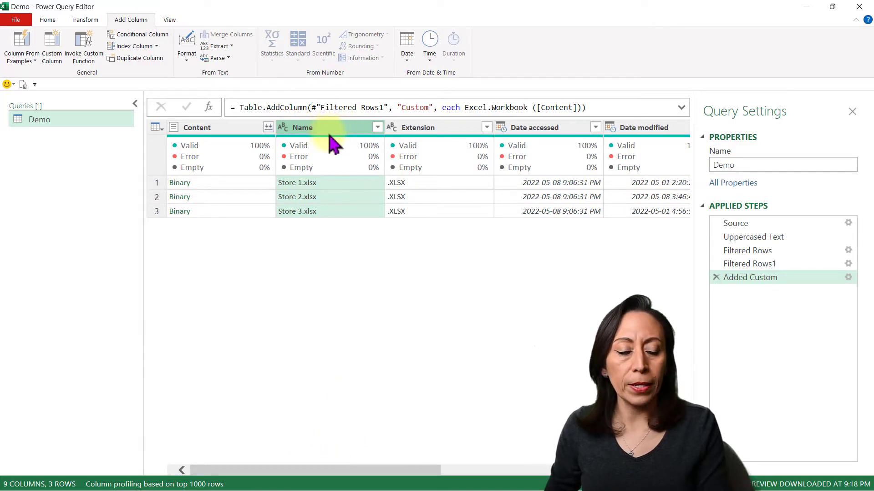
drag(312, 470, 538, 473)
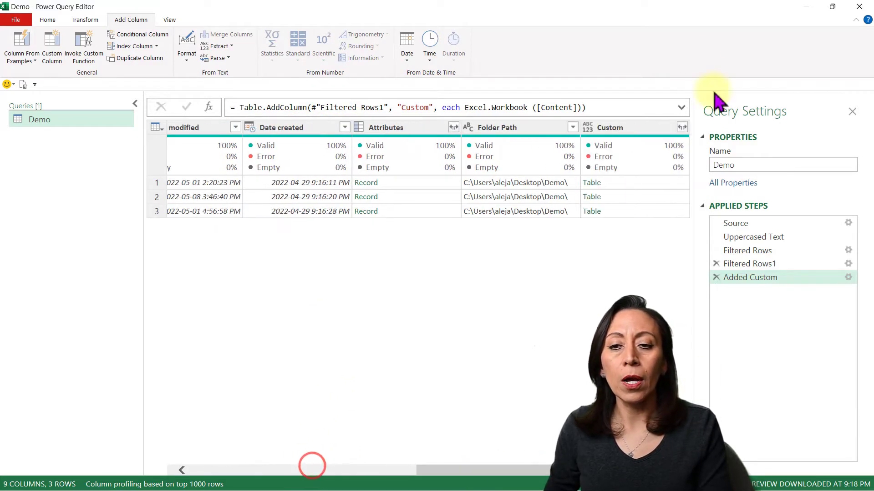
click(628, 130)
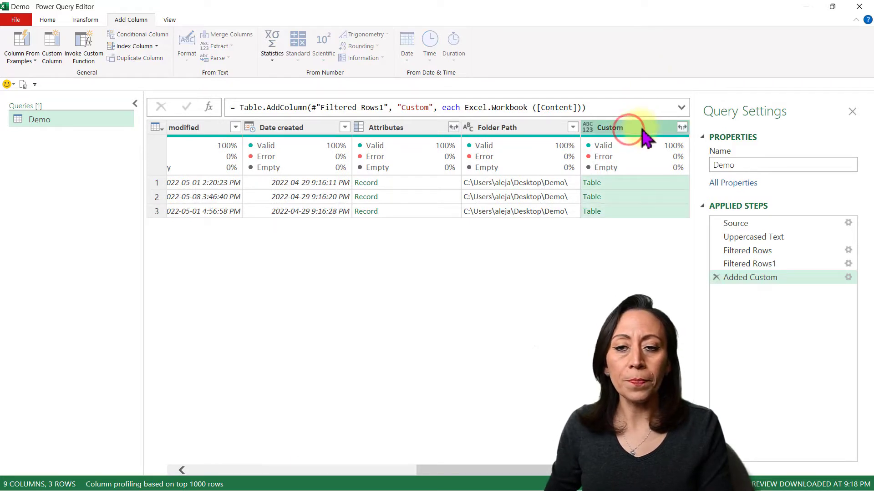
right_click(635, 133)
click(610, 150)
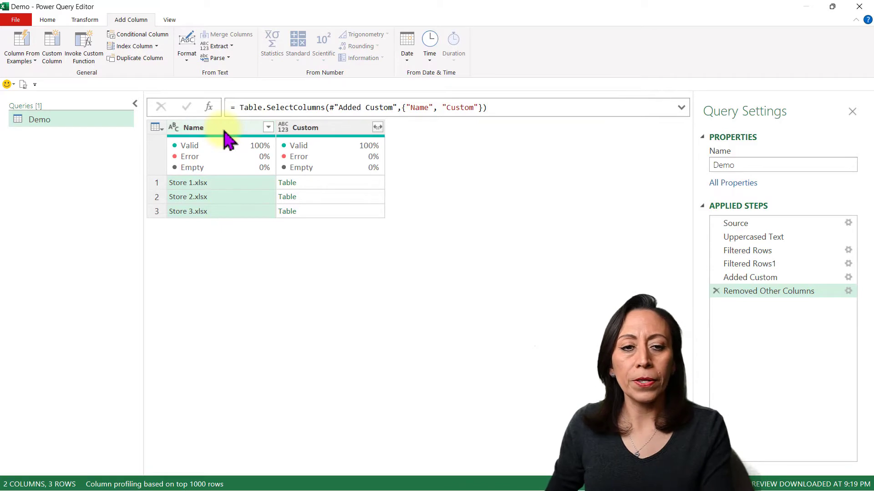
click(335, 130)
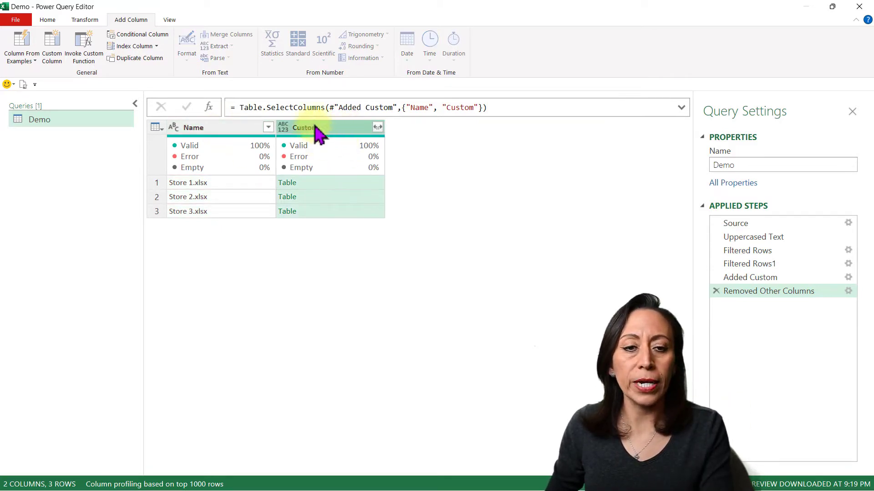
click(219, 129)
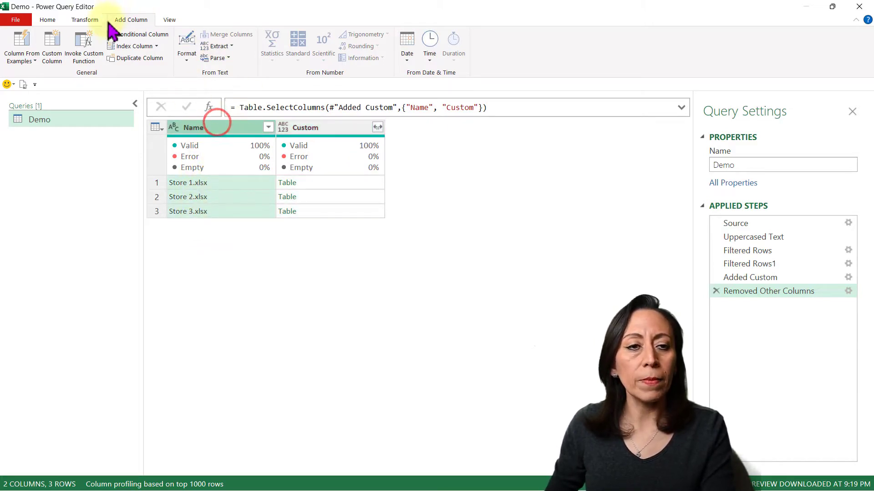
click(78, 20)
- Extract the text before the "." delimiter in the Name column
click(387, 47)
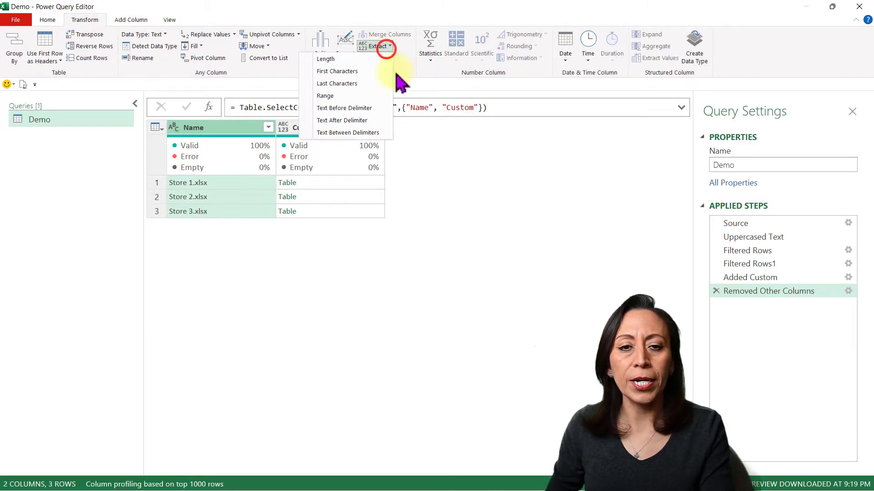
click(360, 110)
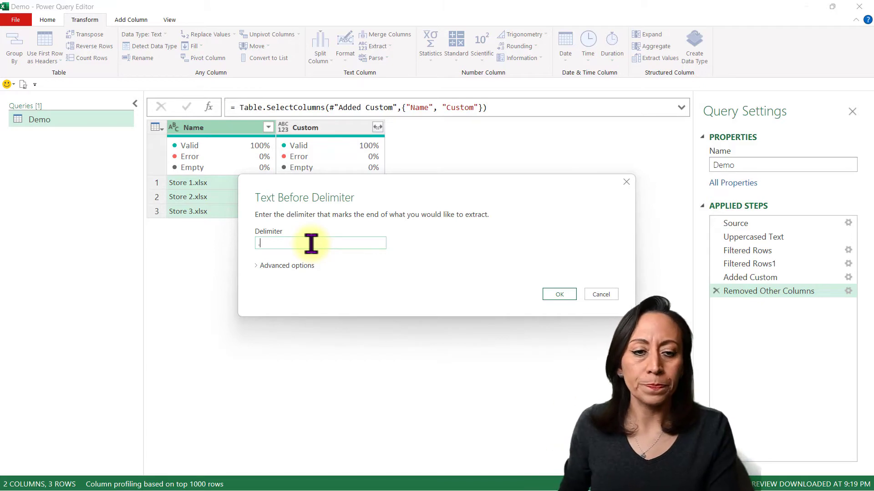
click(559, 295)
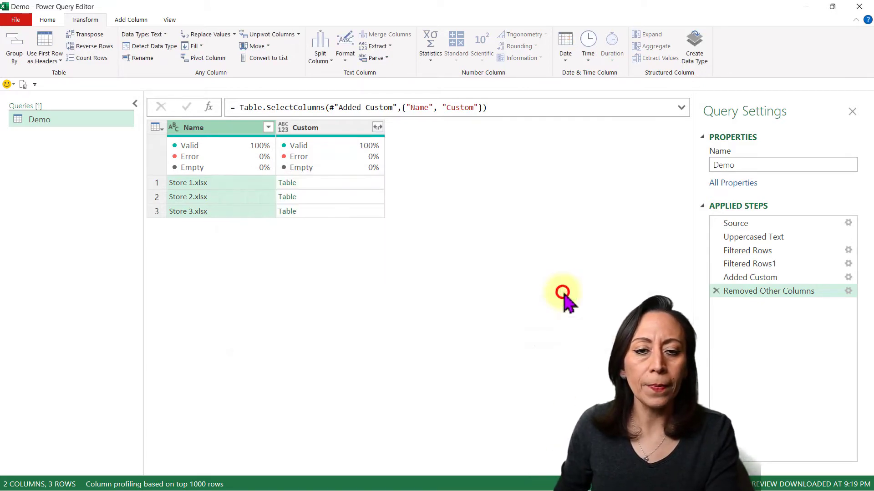
- Preview each store's workbook table and select the Custom column
click(350, 211)
click(355, 173)
click(353, 182)
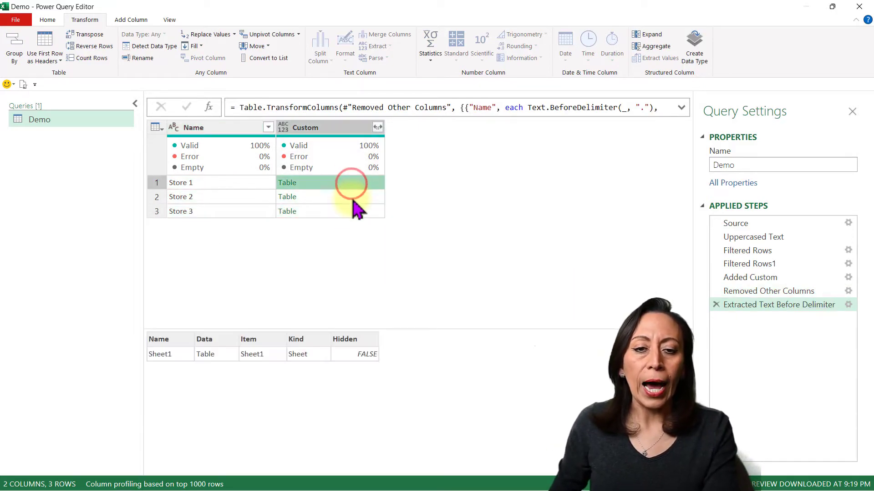
click(351, 198)
click(349, 211)
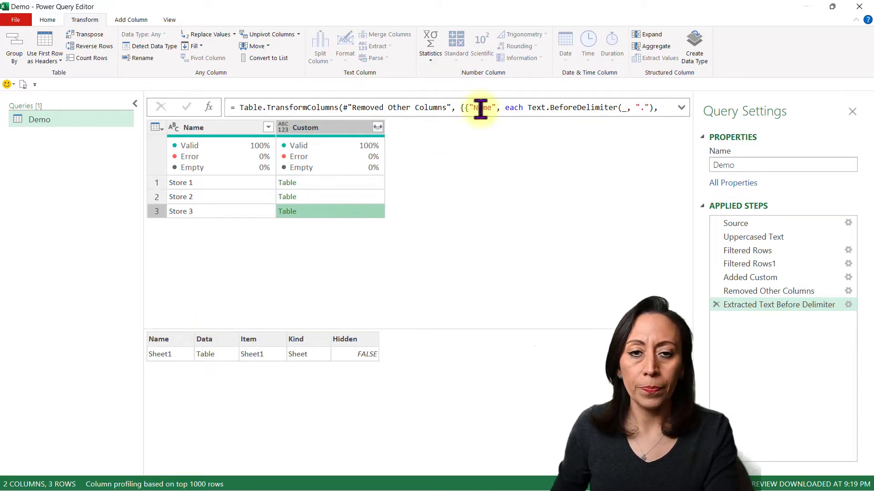
click(354, 128)
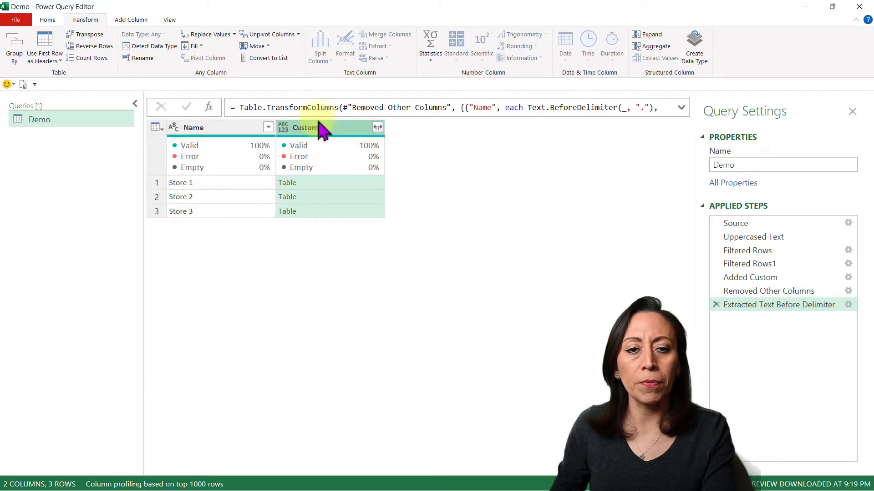
- Expand the Custom column to only its Data field, without the original-name prefix
click(378, 128)
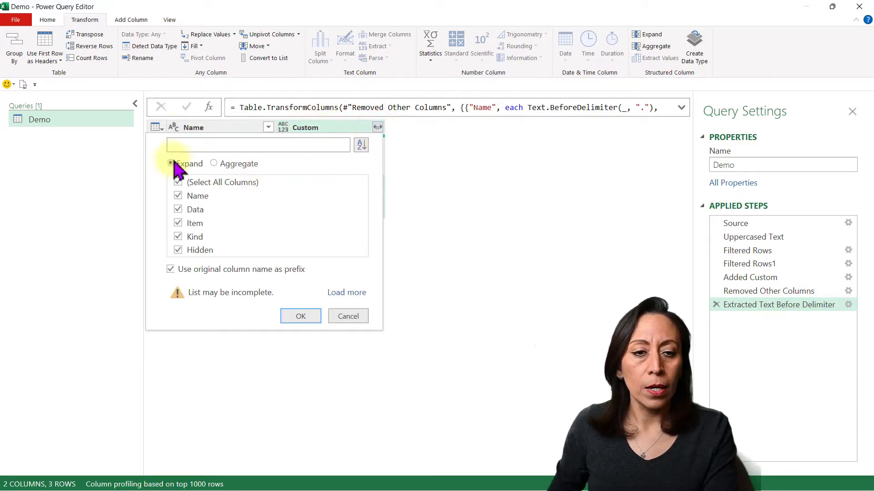
click(178, 183)
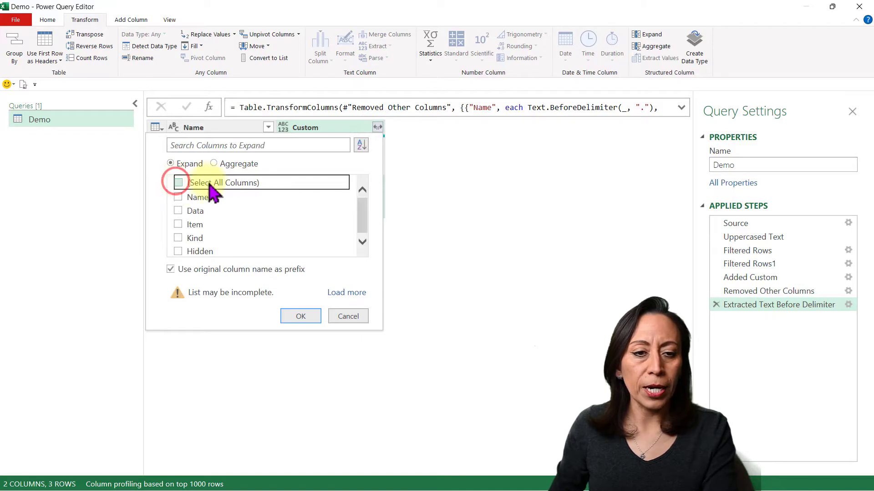
click(171, 271)
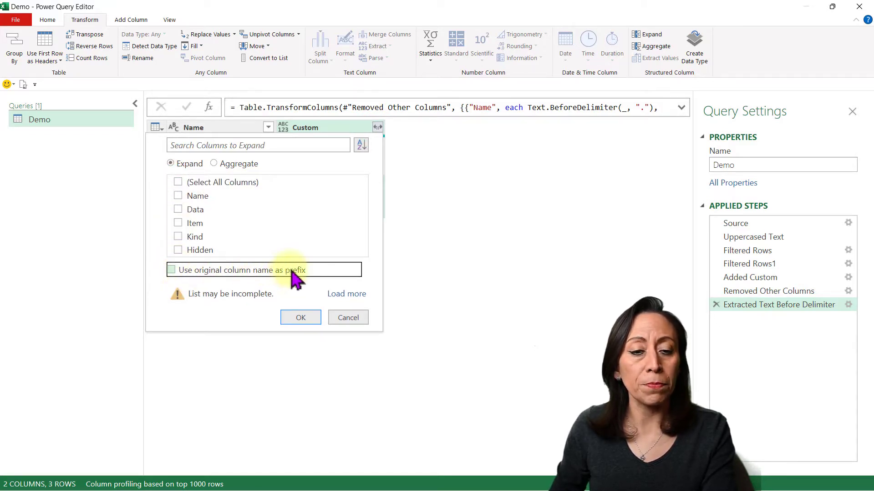
click(178, 210)
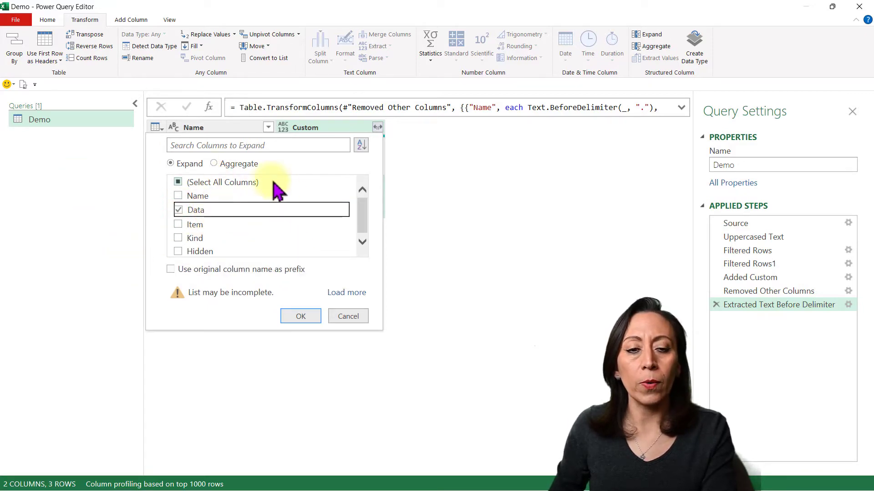
click(294, 317)
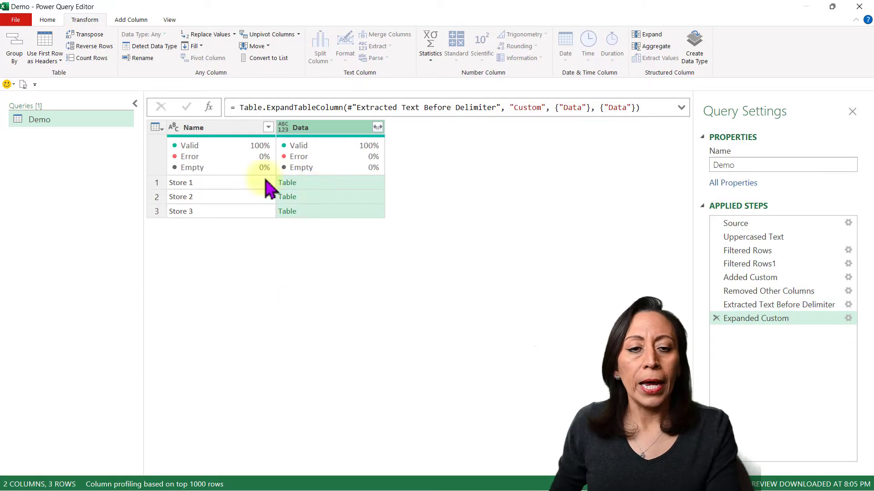
- Preview each store's Data table, then start a new Custom Column
click(336, 183)
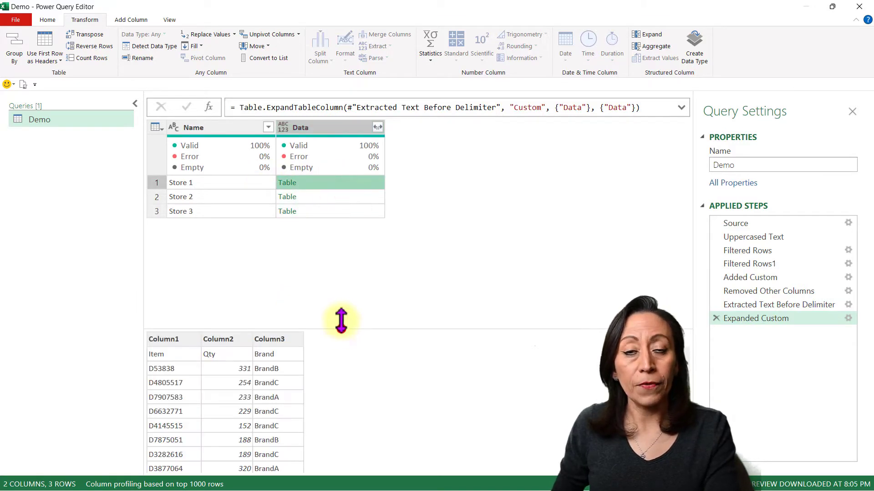
drag(341, 321, 342, 288)
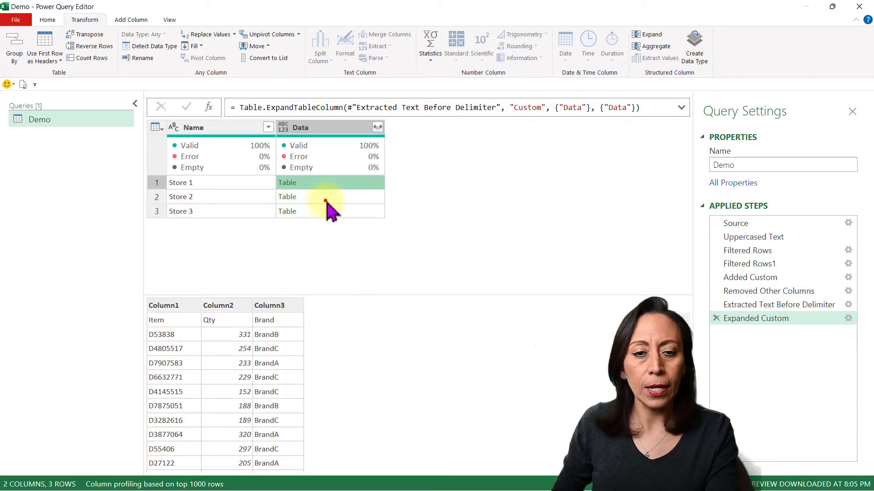
click(326, 201)
click(327, 210)
click(346, 184)
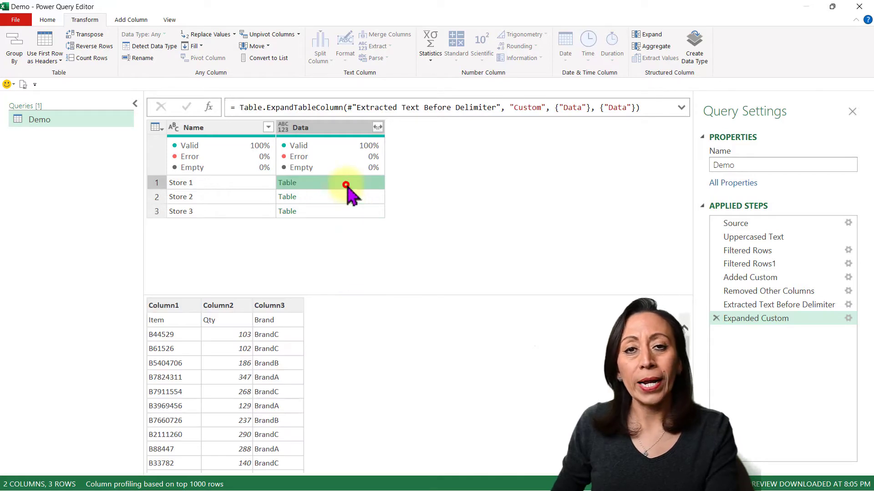
click(354, 196)
click(353, 211)
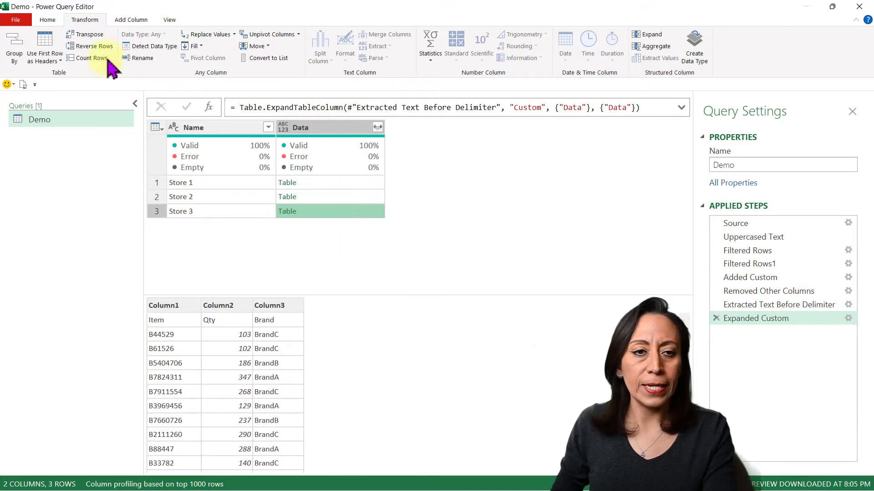
click(131, 19)
click(52, 50)
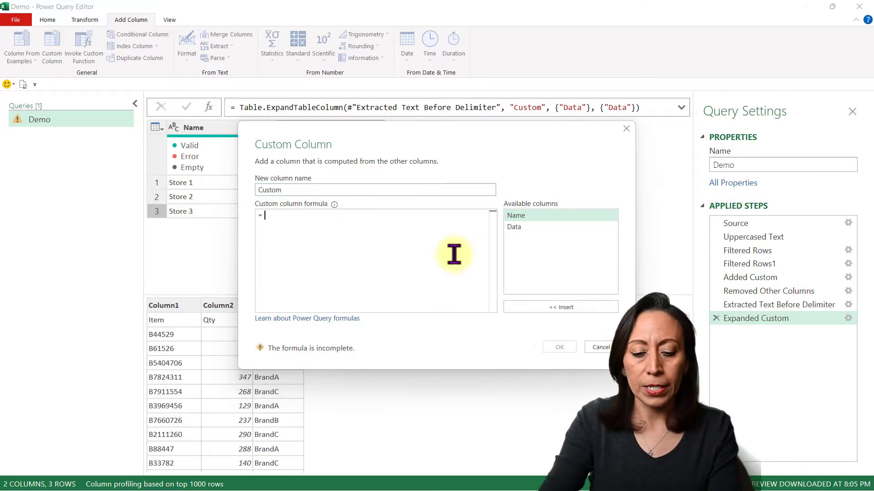
- Add a custom column with the formula Table.PromoteHeaders([Data])
text(able.)
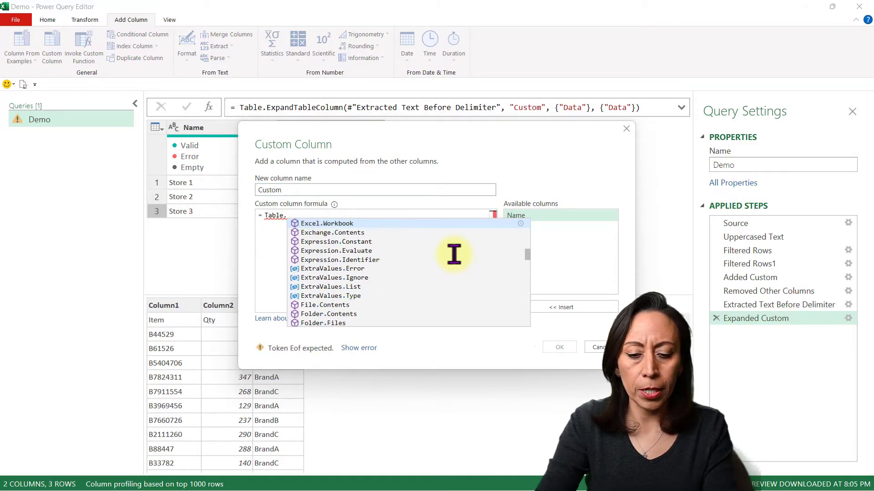
text(Promo)
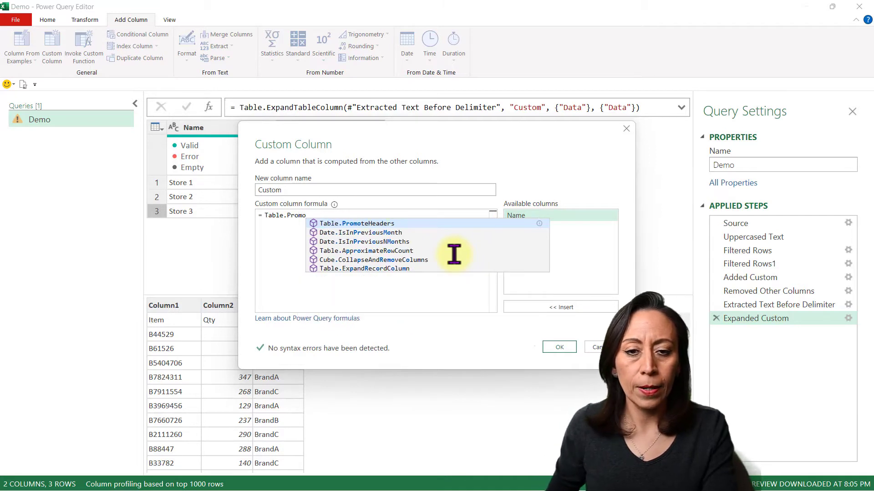
click(344, 224)
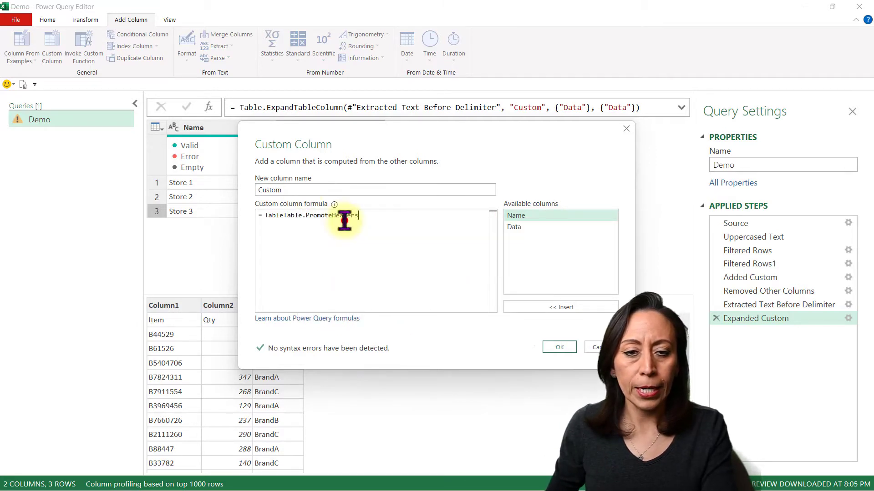
click(280, 215)
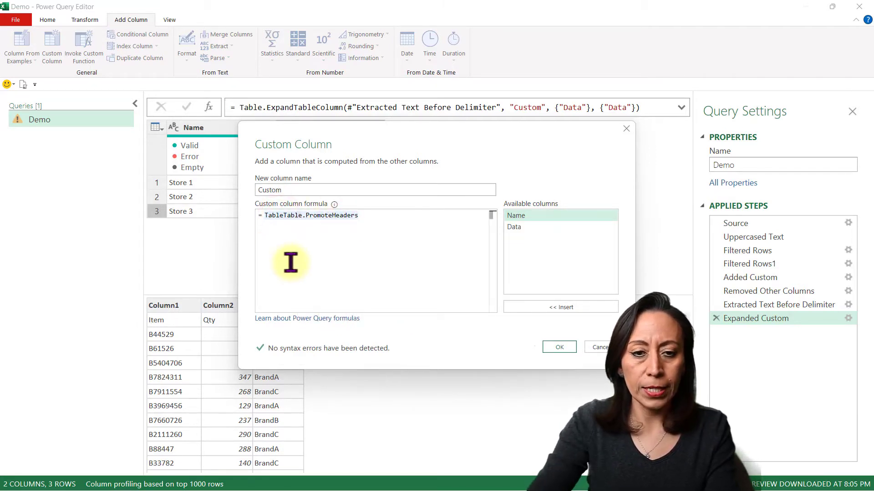
text(()
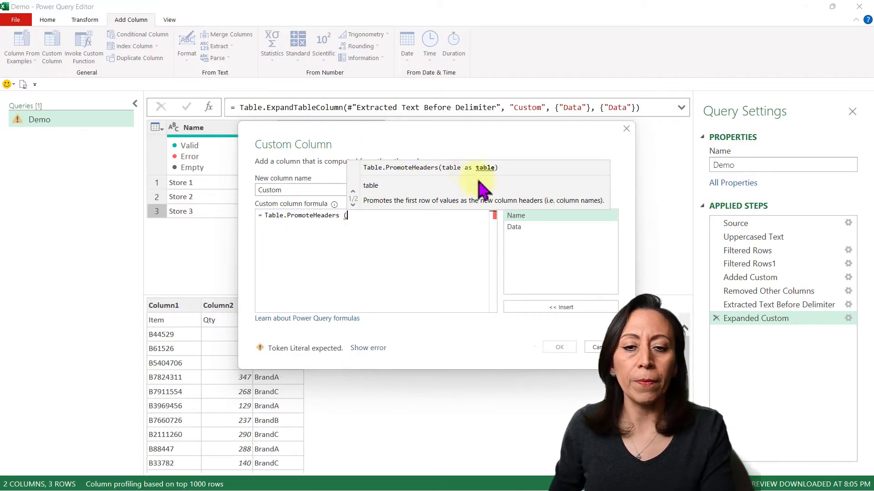
drag(437, 144, 355, 229)
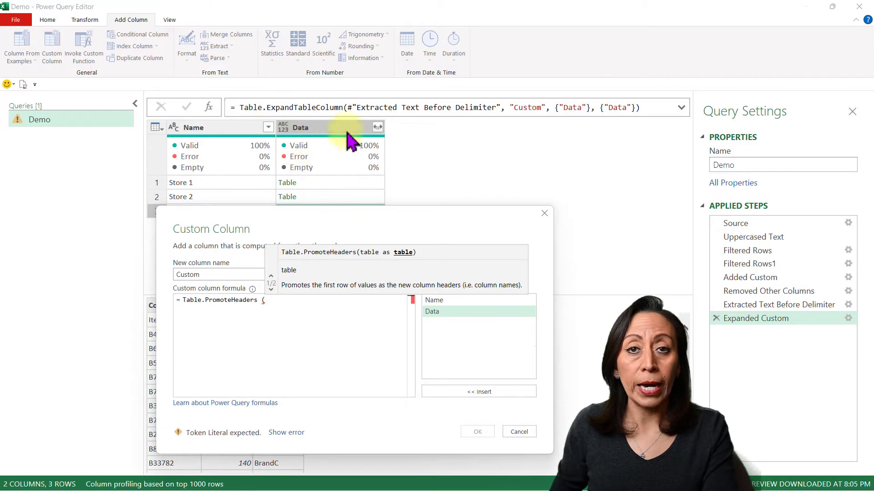
click(432, 313)
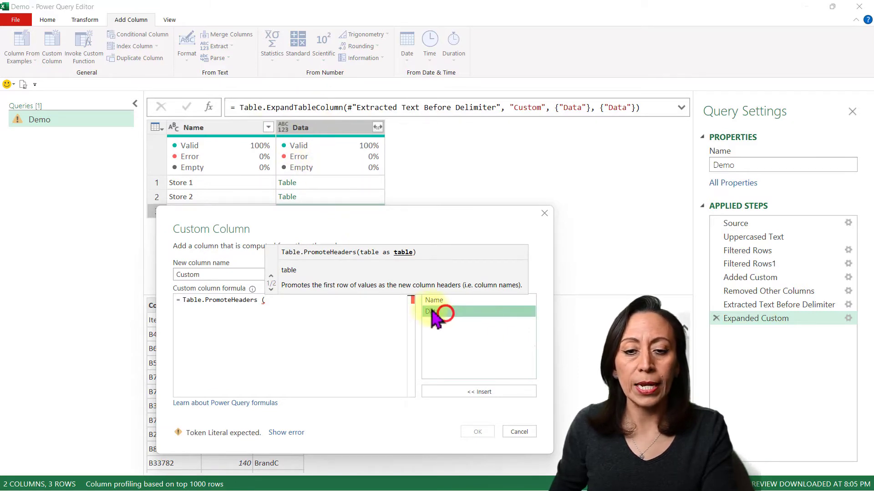
double_click(448, 311)
text())
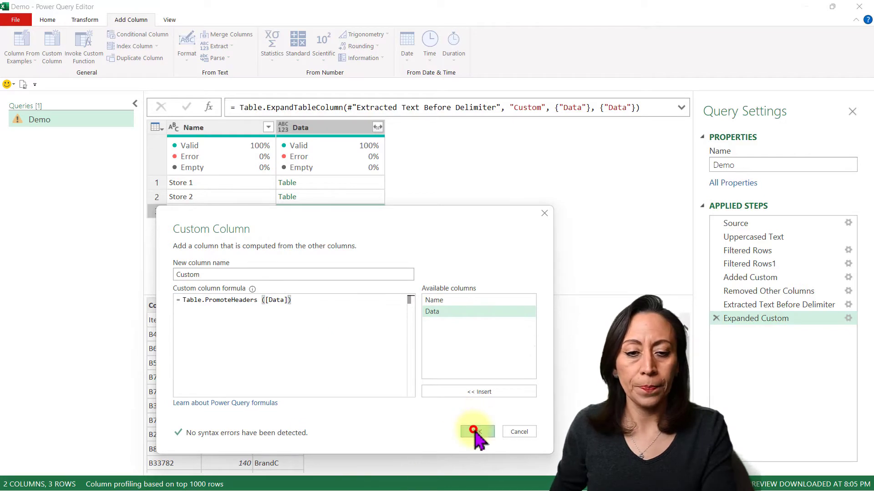
click(473, 431)
click(484, 181)
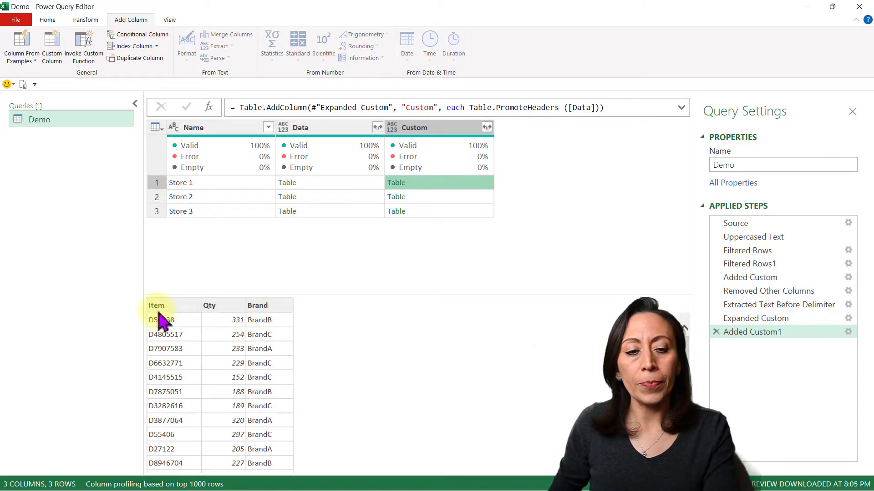
- Preview the promoted tables for Store 2 and Store 3, then select the Added Custom step
click(448, 200)
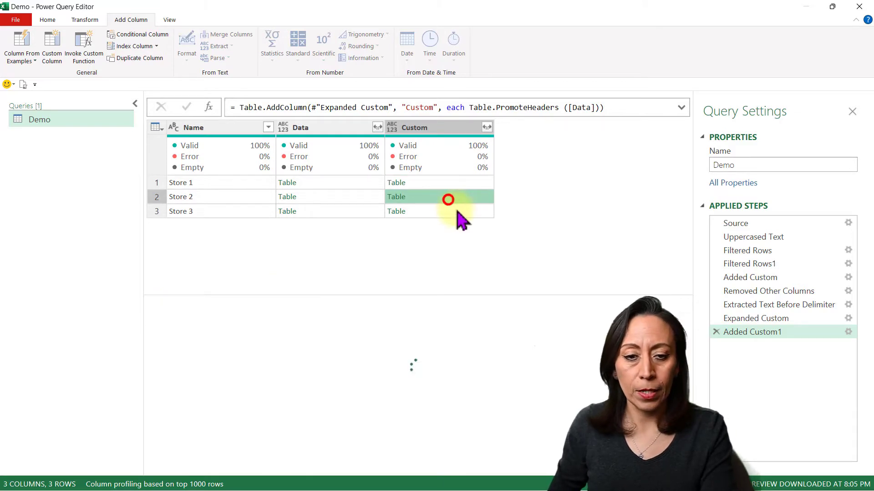
click(458, 211)
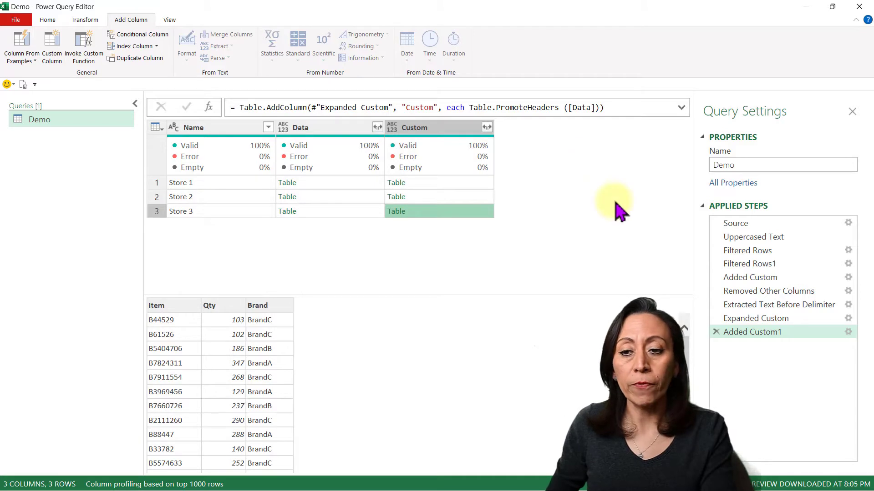
click(767, 279)
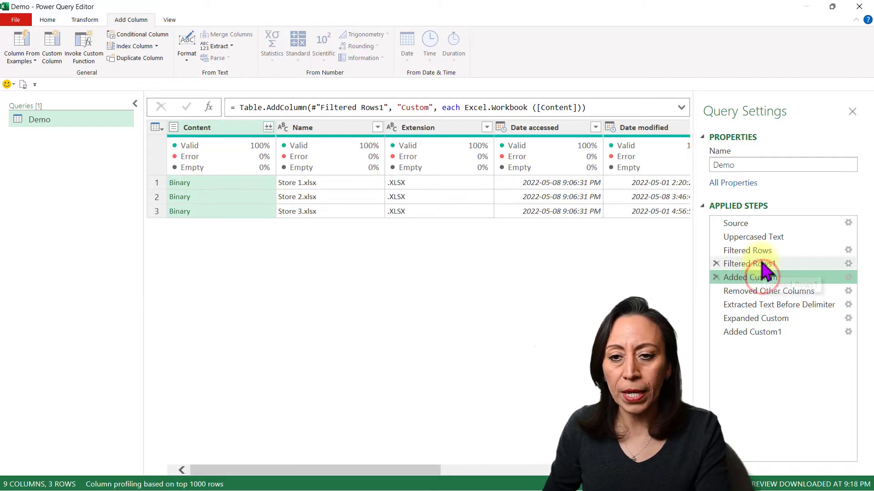
click(775, 276)
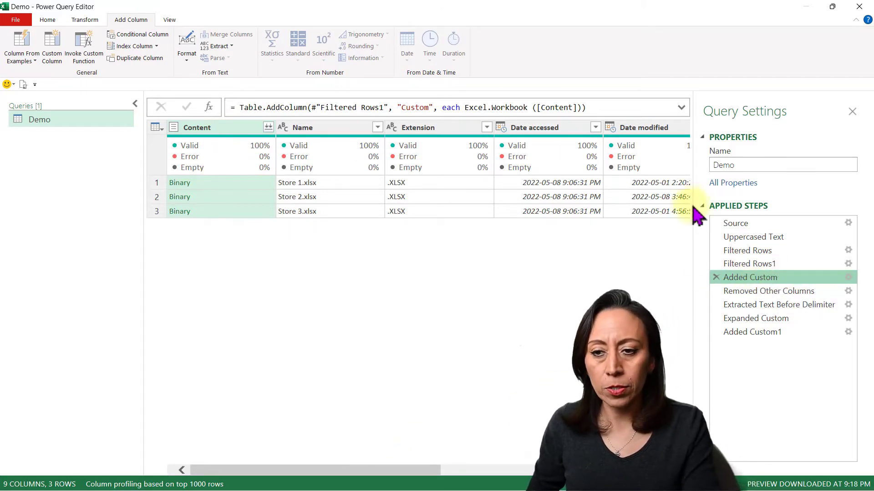
- Rename the Added Custom, Expanded Custom and Added Custom1 steps to BringContent, GetTables and PromoteHeaders
right_click(764, 280)
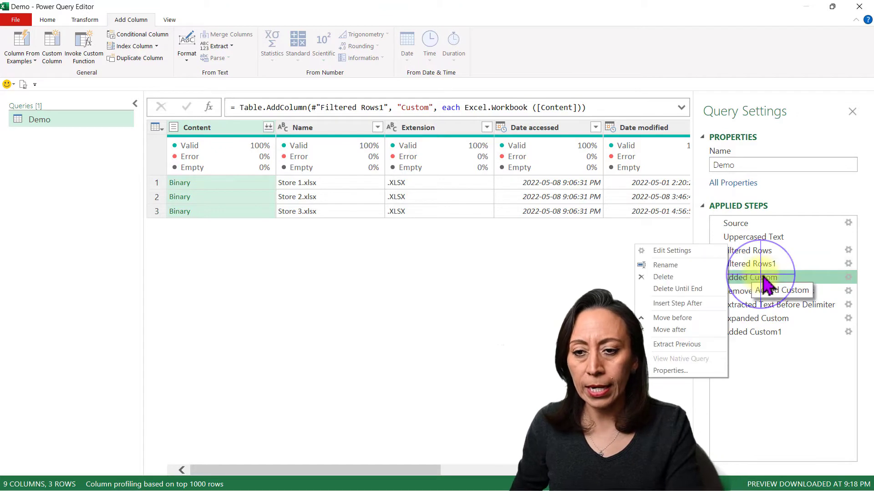
click(682, 265)
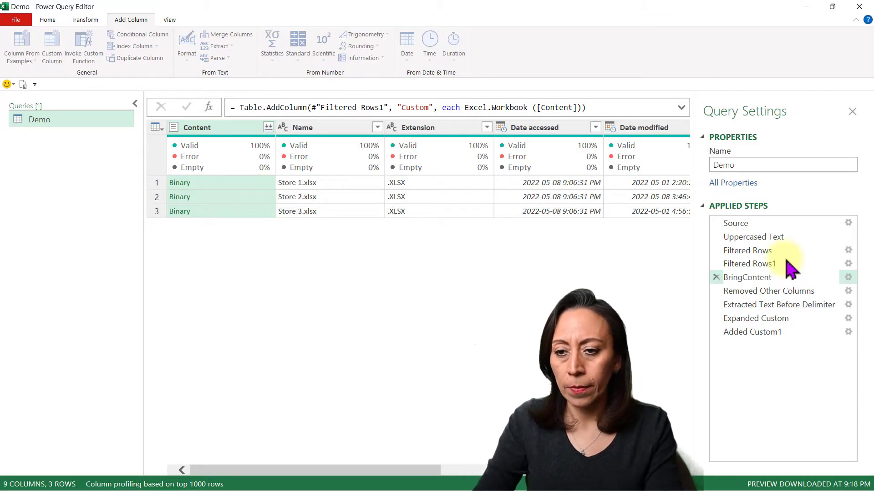
click(794, 318)
click(776, 318)
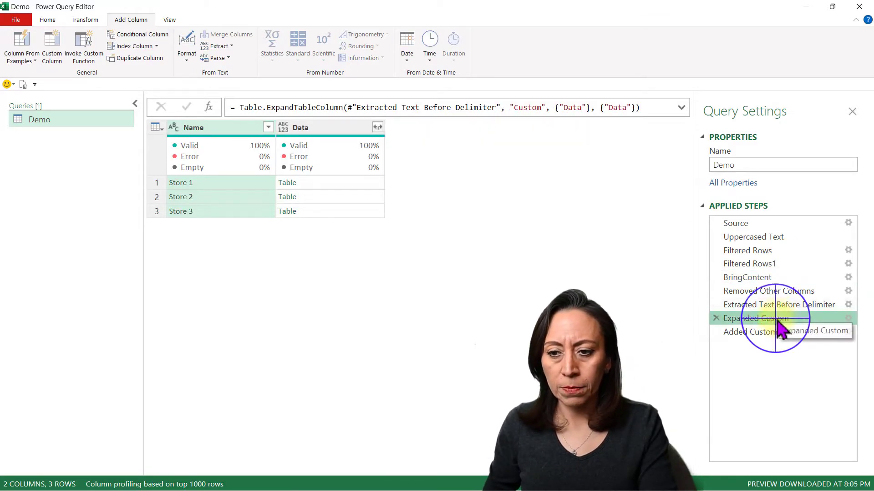
right_click(780, 327)
click(708, 304)
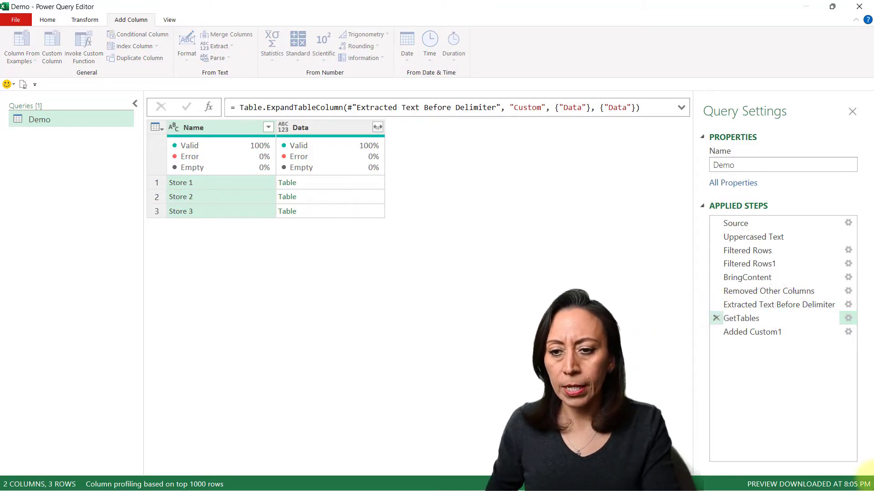
click(758, 333)
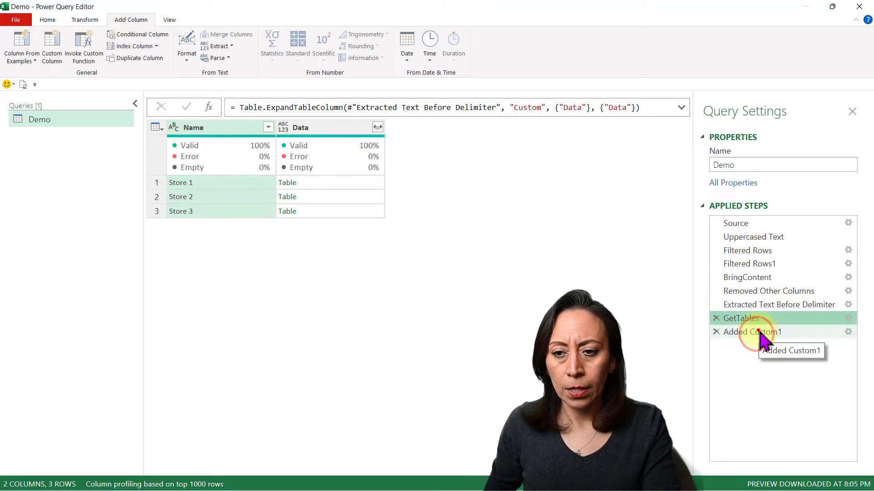
right_click(760, 337)
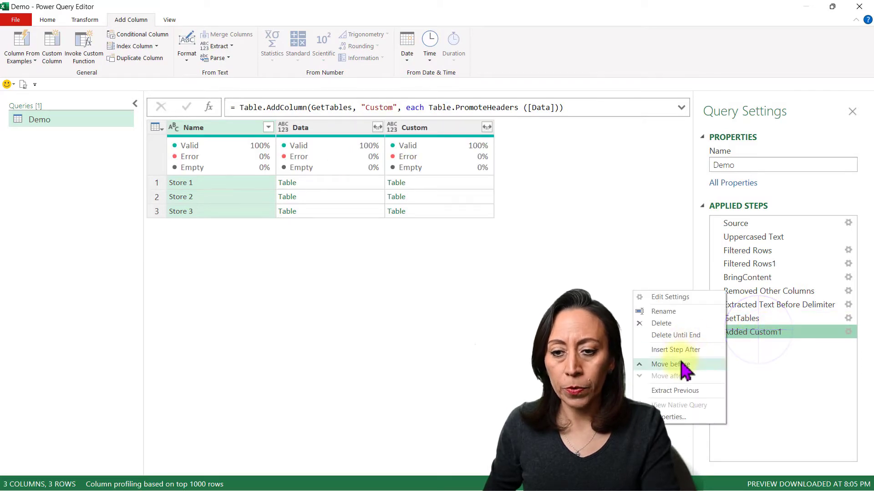
click(673, 312)
text(PromoteHeaders)
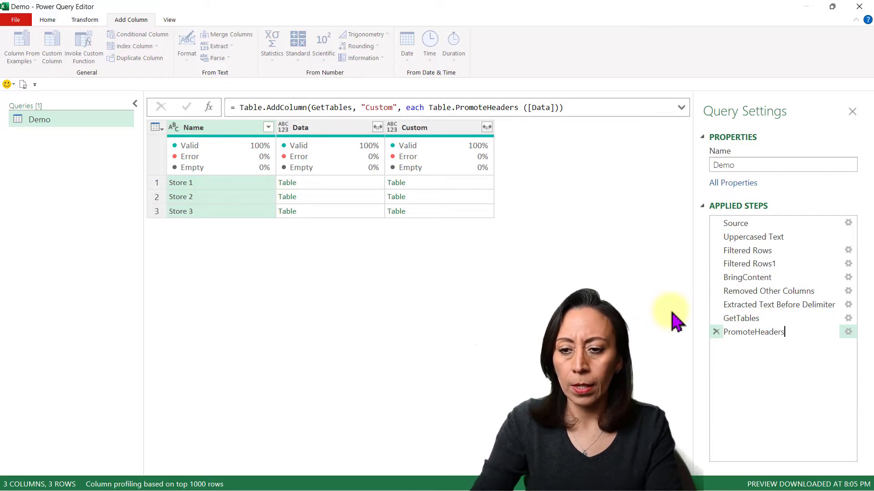
key(Return)
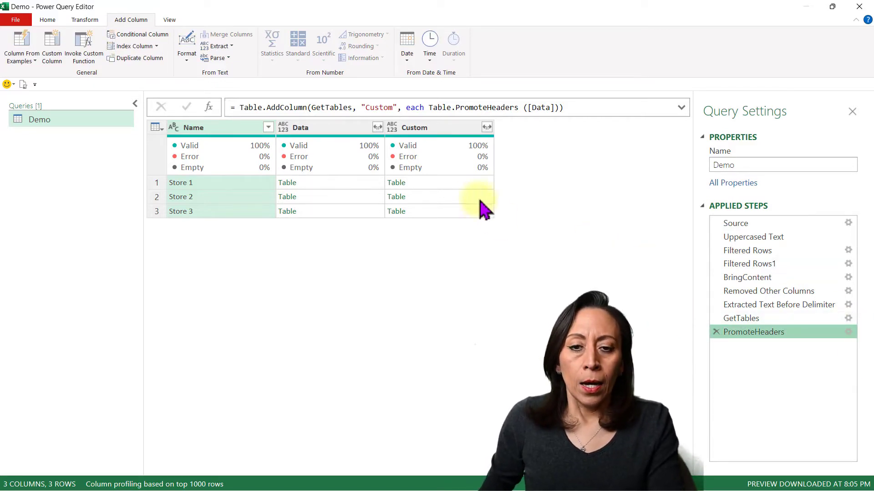
- Preview the Item, Qty and Brand tables for Stores 1, 2 and 3
click(476, 183)
click(477, 197)
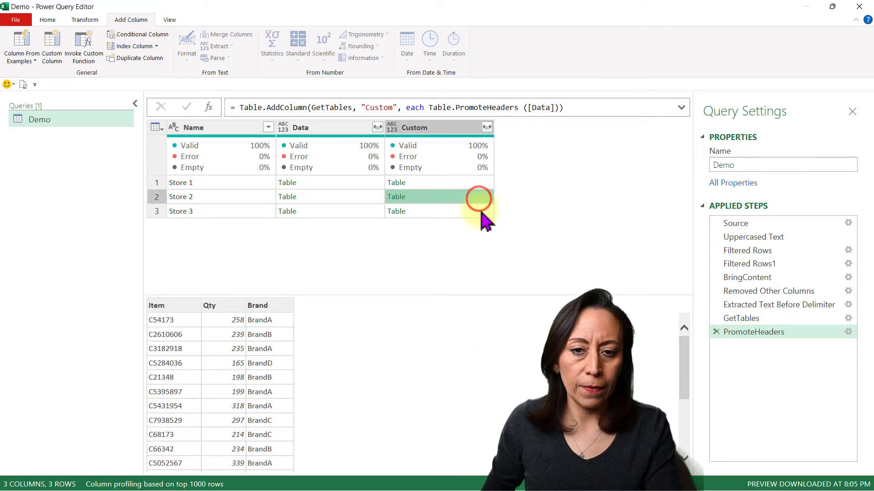
click(479, 211)
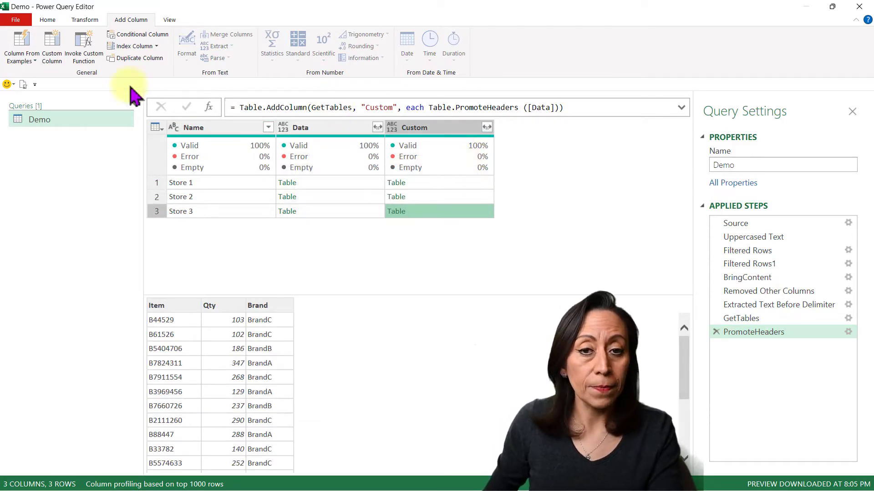
click(458, 182)
click(458, 197)
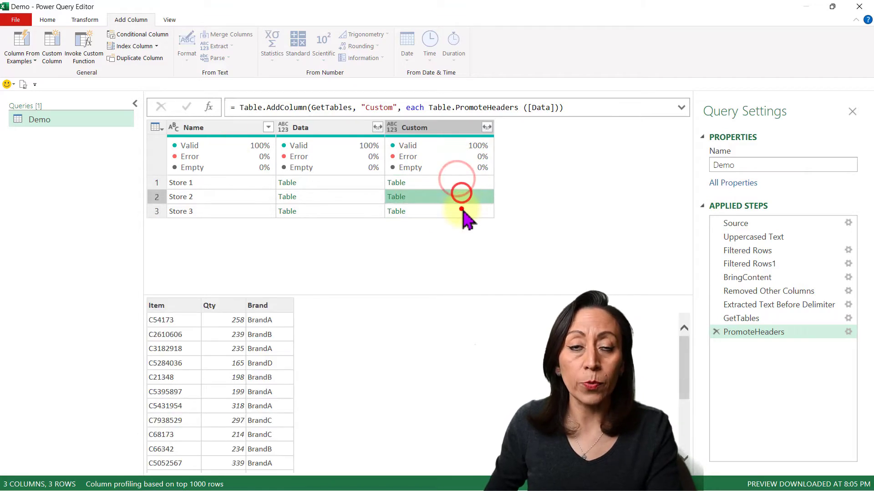
click(459, 210)
click(126, 19)
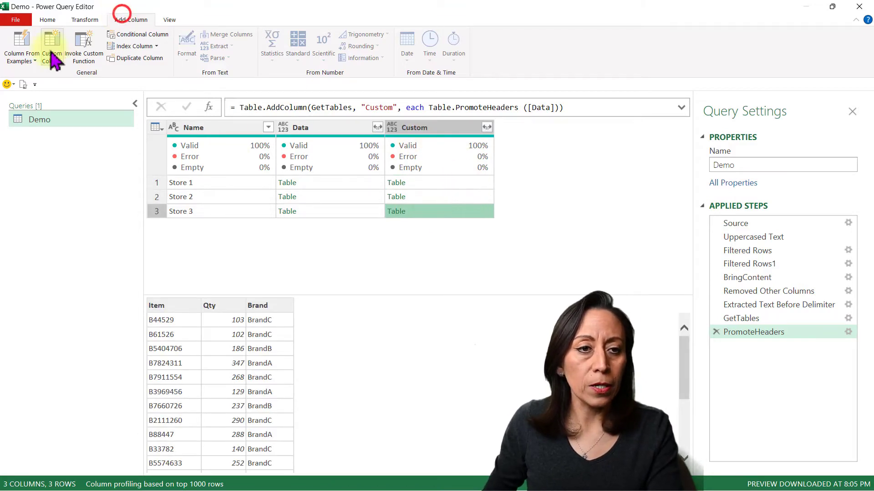
- Add a FindText column with the formula Table.FindText([Custom], "BrandD")
click(51, 46)
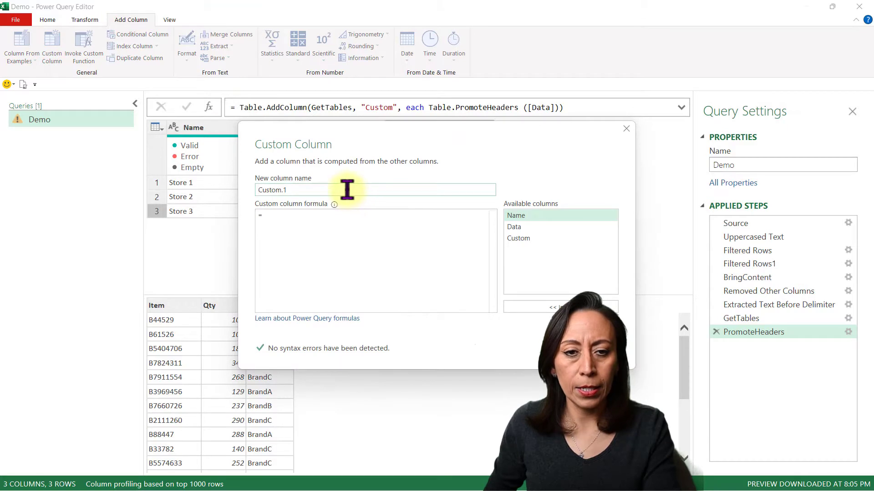
double_click(347, 189)
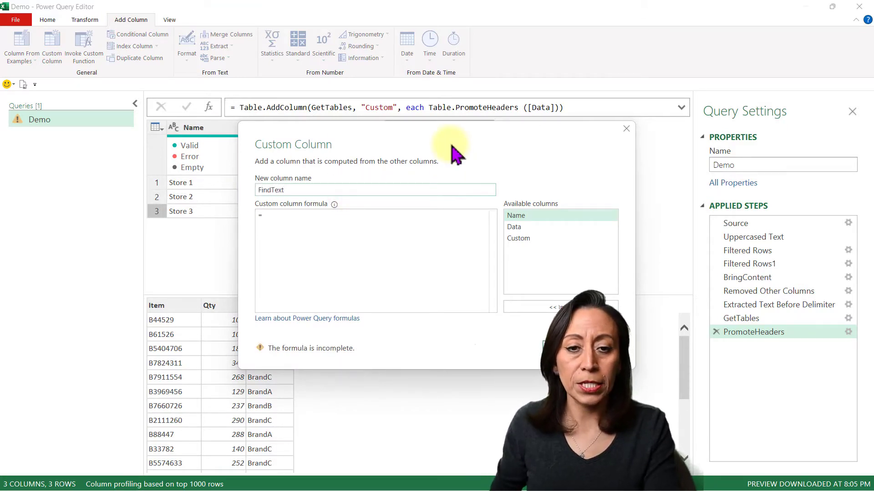
click(418, 220)
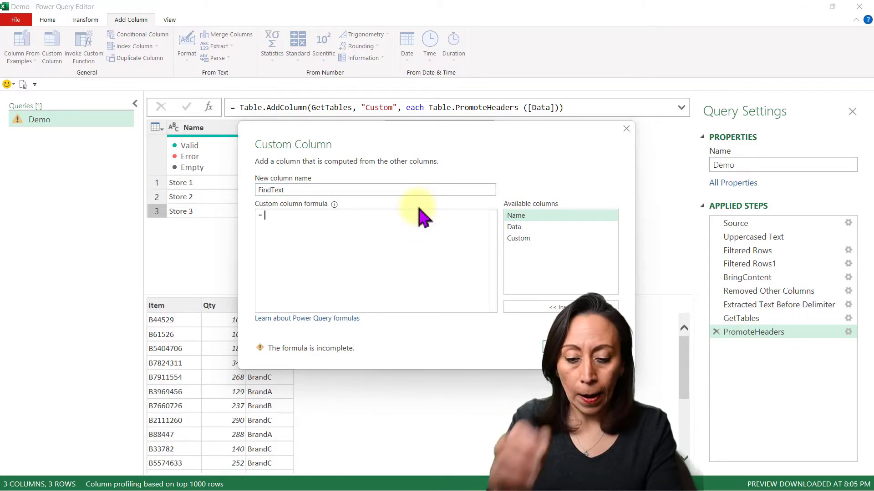
text(Table.)
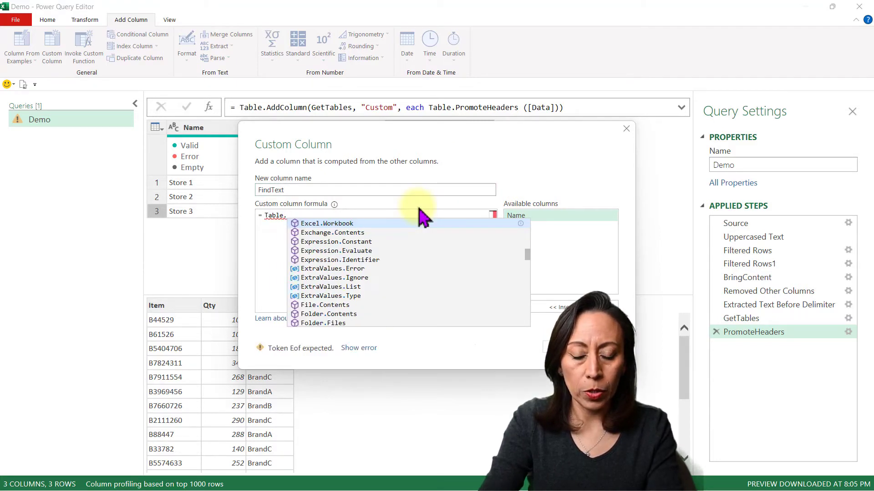
key(BackSpace)
text(.Find)
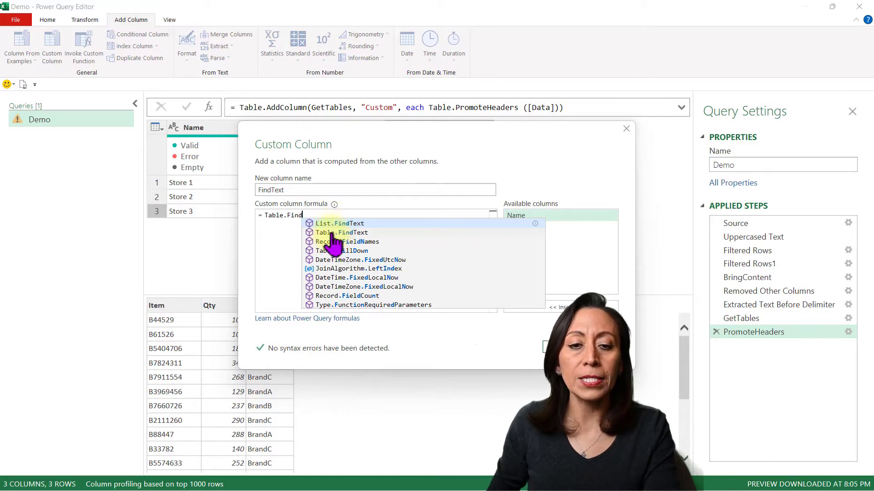
click(332, 234)
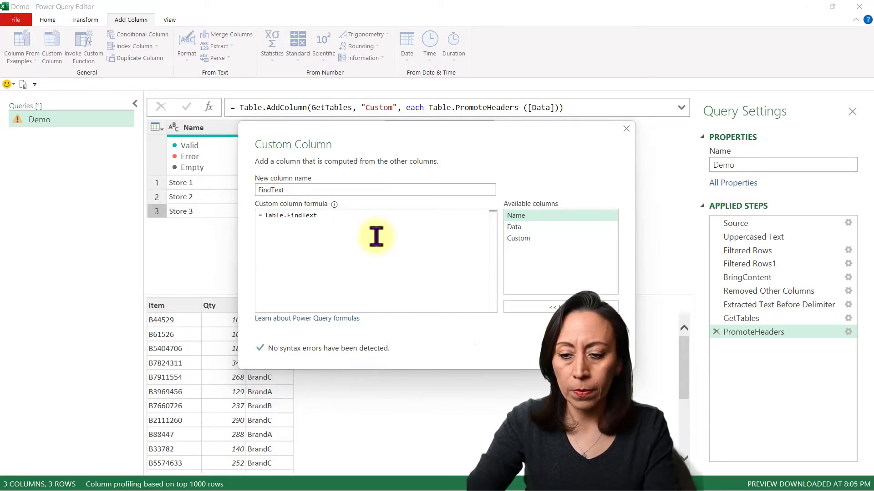
text(()
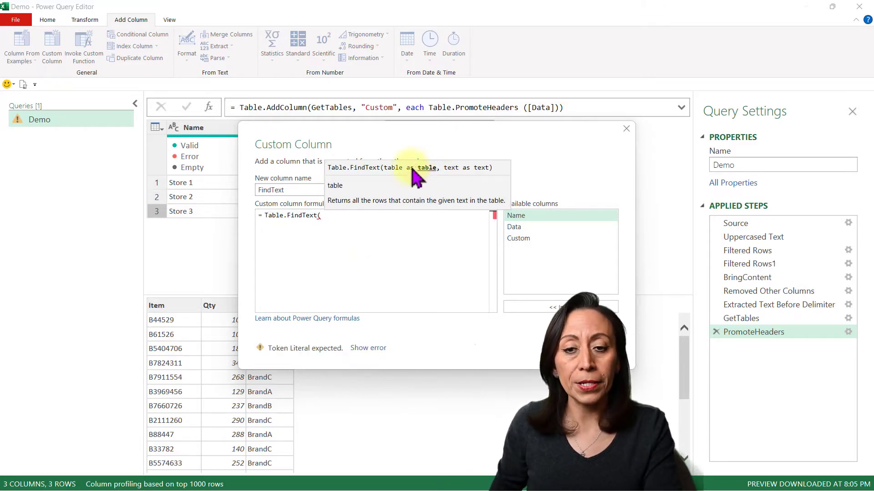
drag(500, 132, 461, 220)
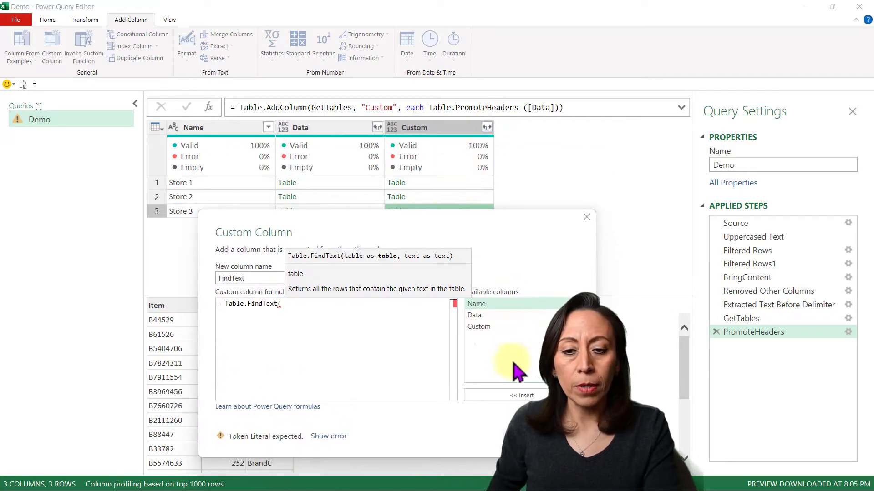
double_click(483, 328)
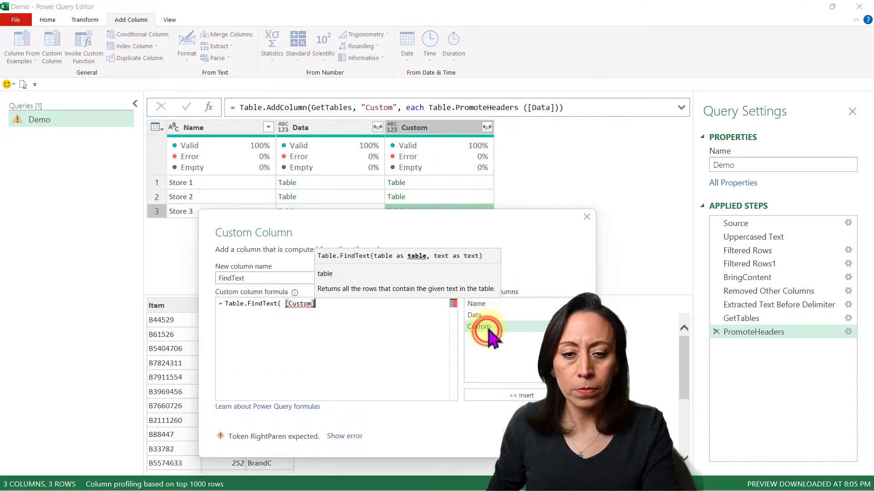
text(, )
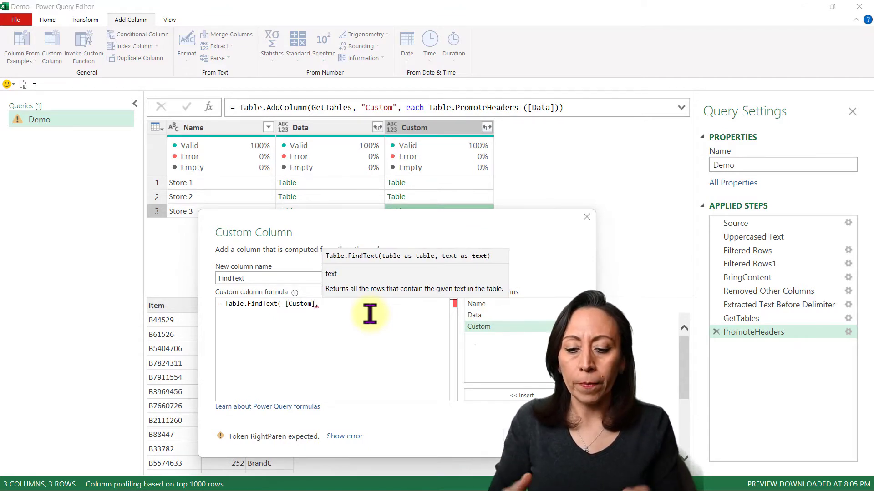
text( "BrandD")
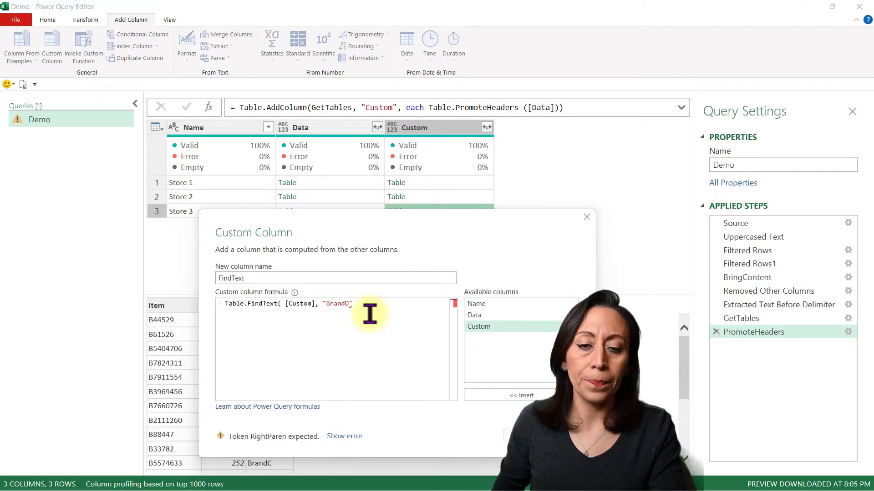
text(BrandD" )
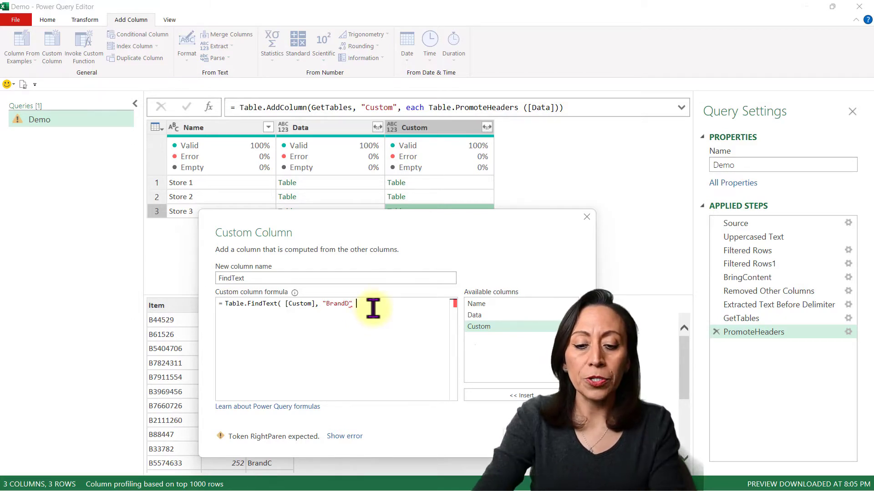
text())
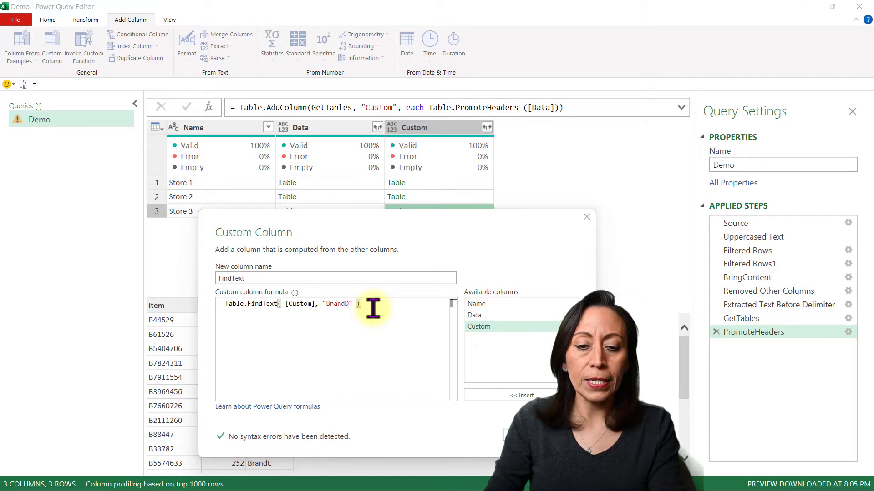
click(562, 437)
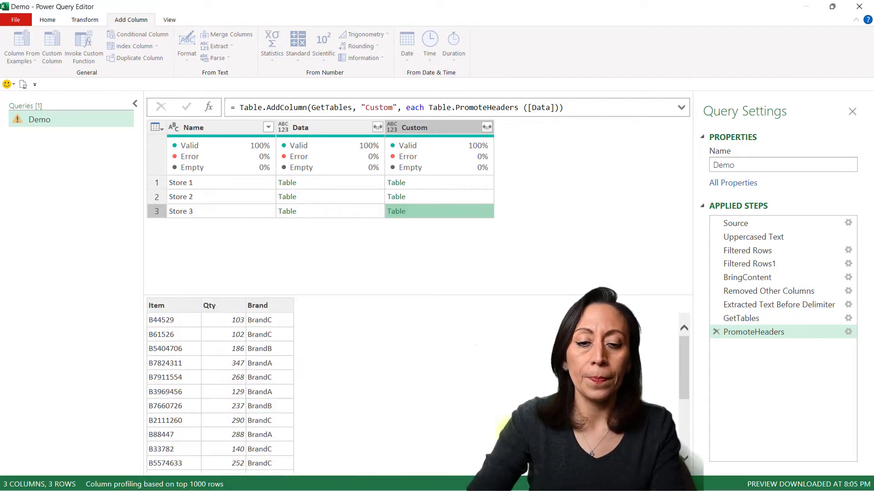
- Preview each store's FindText result, confirming only Store 2 contains BrandD rows
click(562, 181)
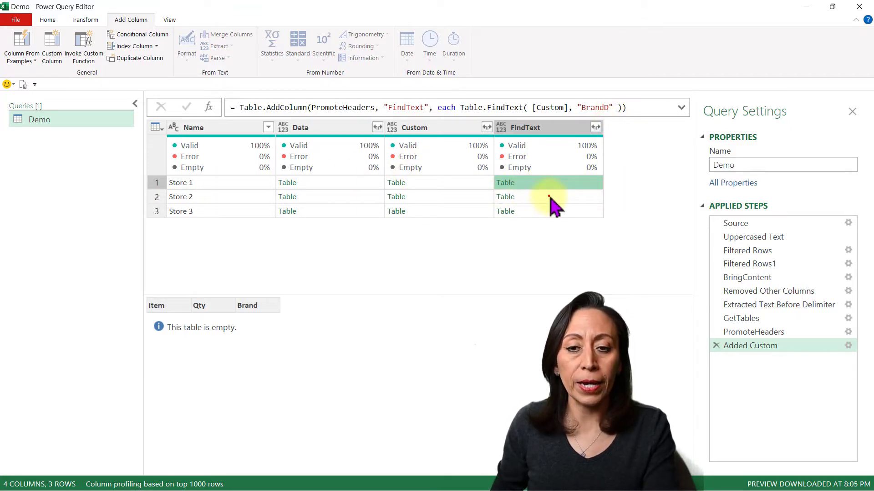
click(550, 197)
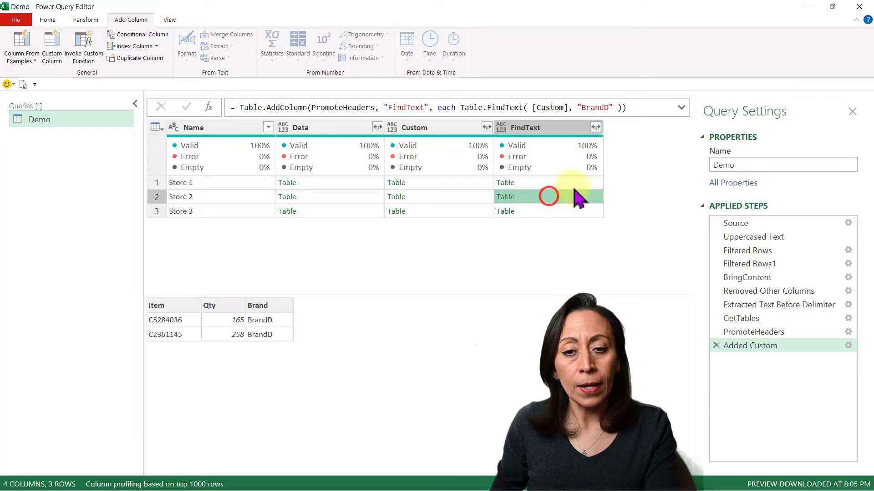
click(551, 210)
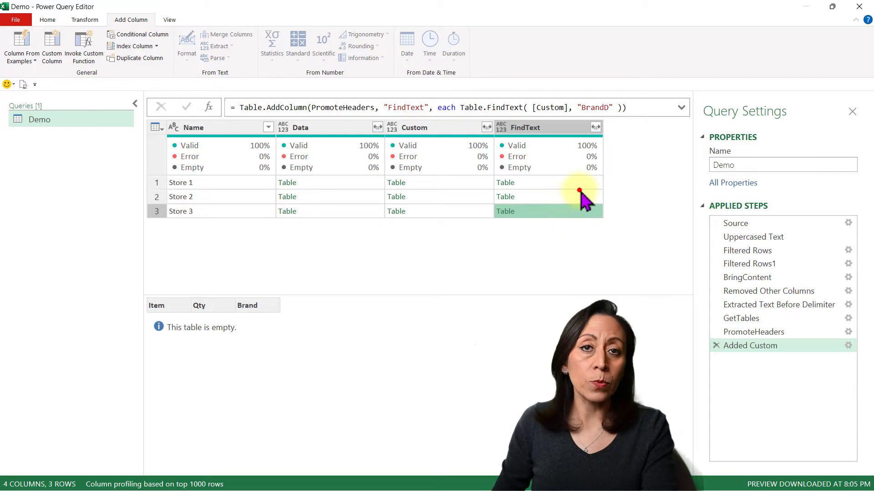
click(580, 193)
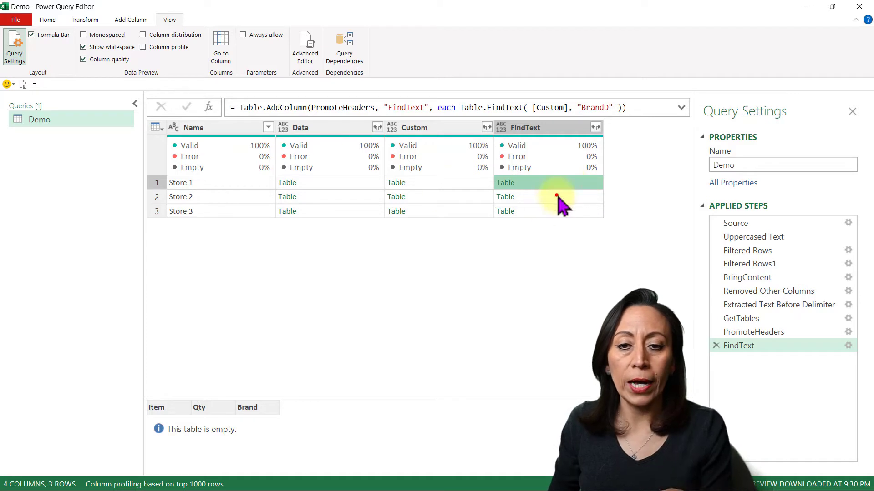
click(558, 197)
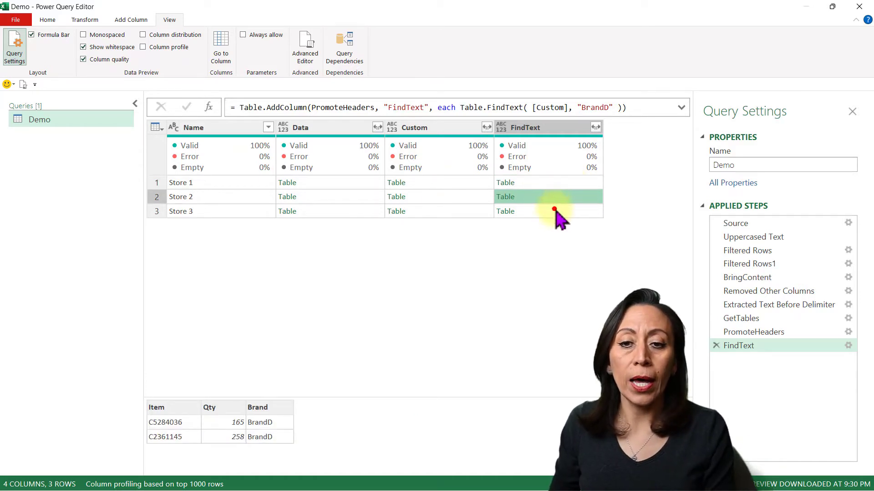
click(555, 210)
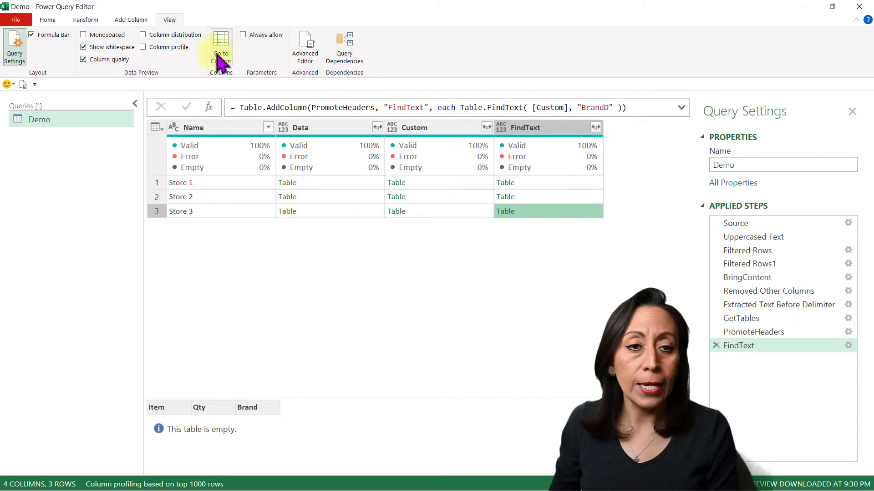
click(133, 20)
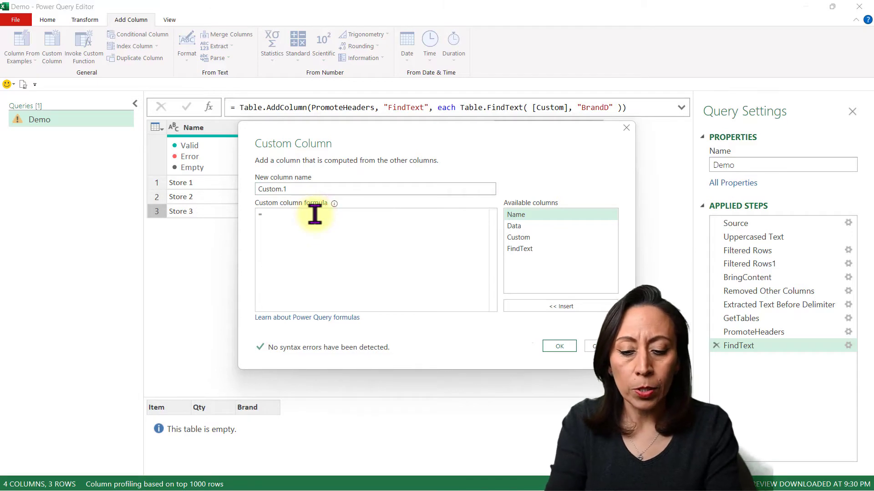
- Add Custom.1 as Table.SelectColumns([FindText], "Brand") and preview Stores 1 and 2
text(ble.)
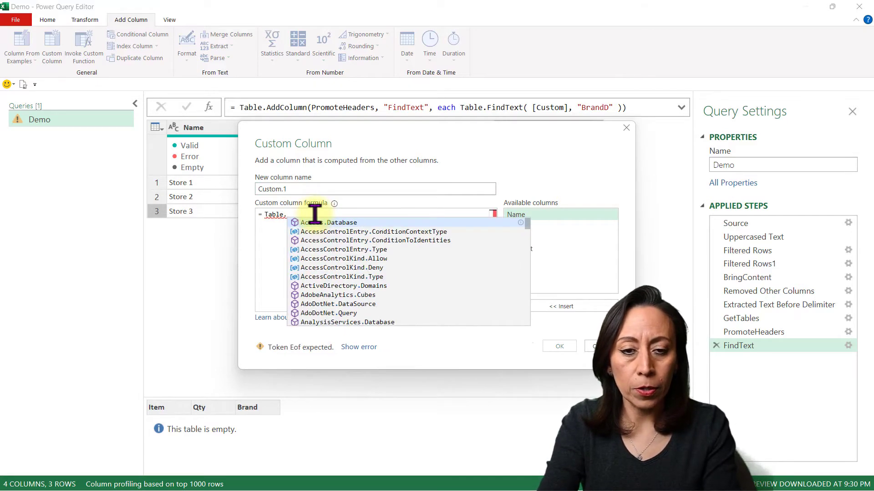
text(SElectC)
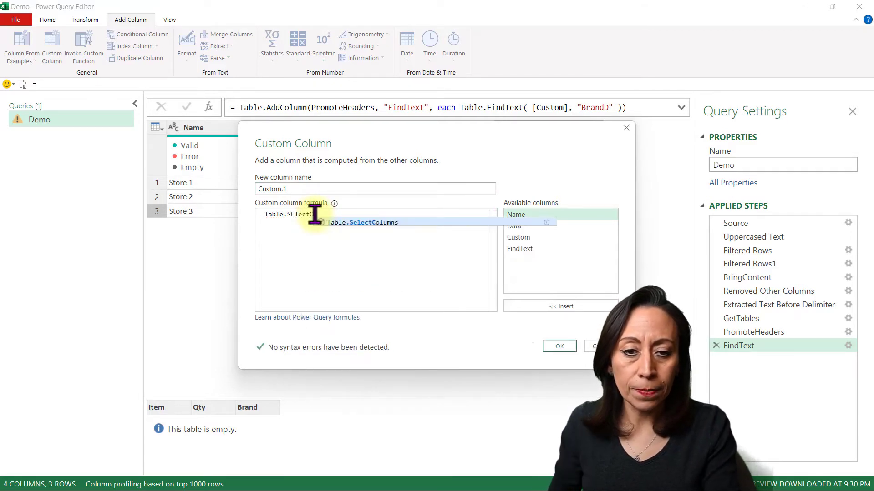
click(412, 223)
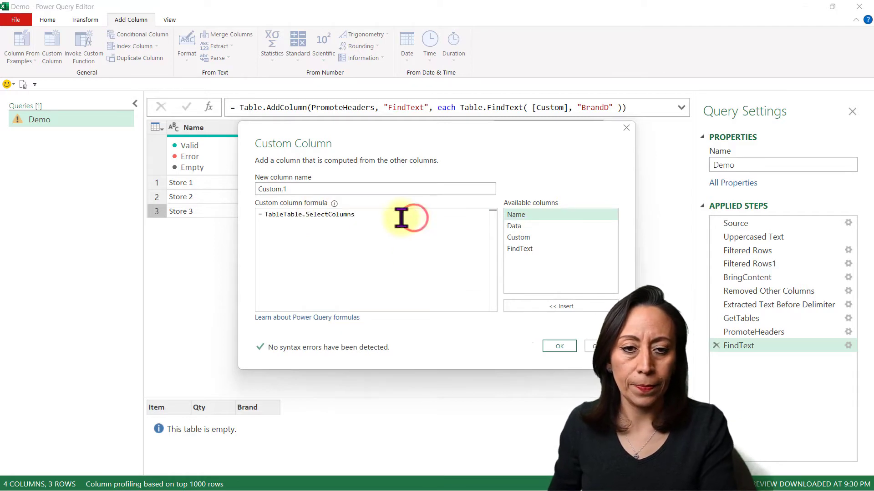
click(282, 216)
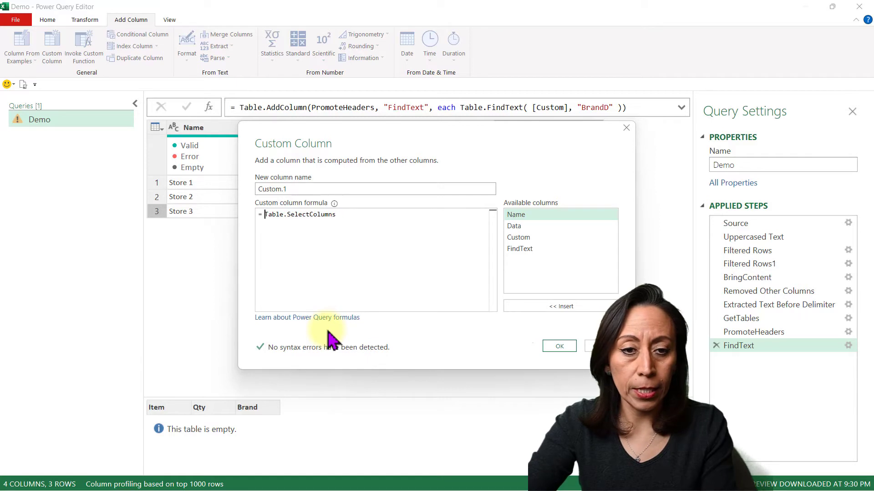
text(()
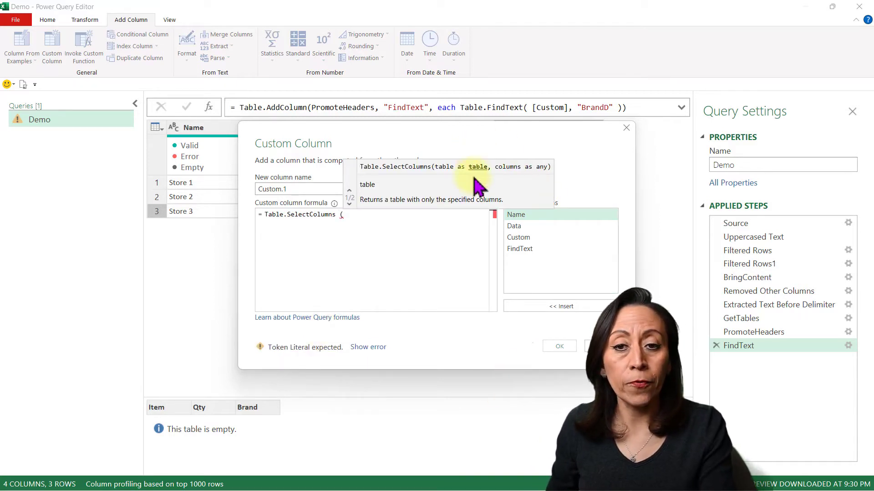
click(520, 249)
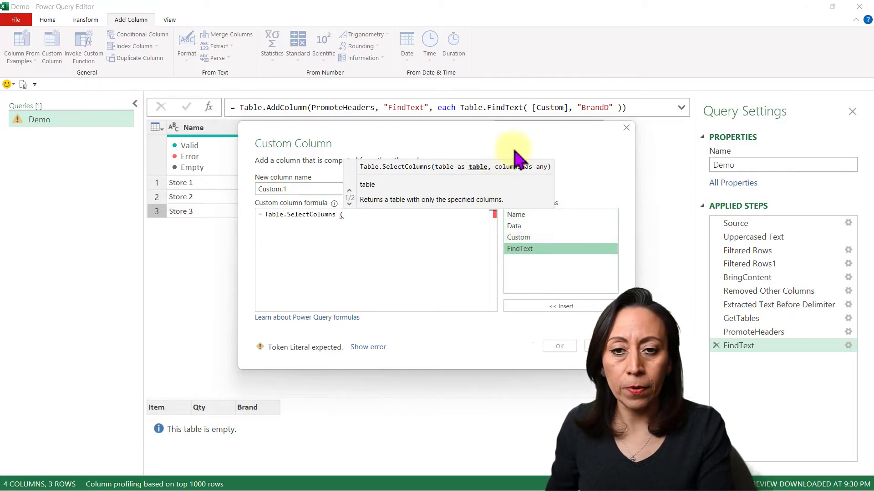
drag(516, 137, 431, 205)
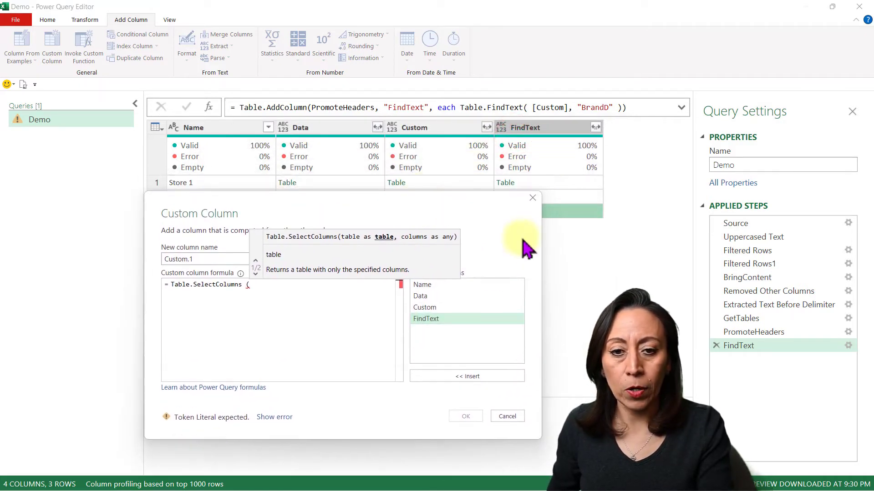
click(465, 322)
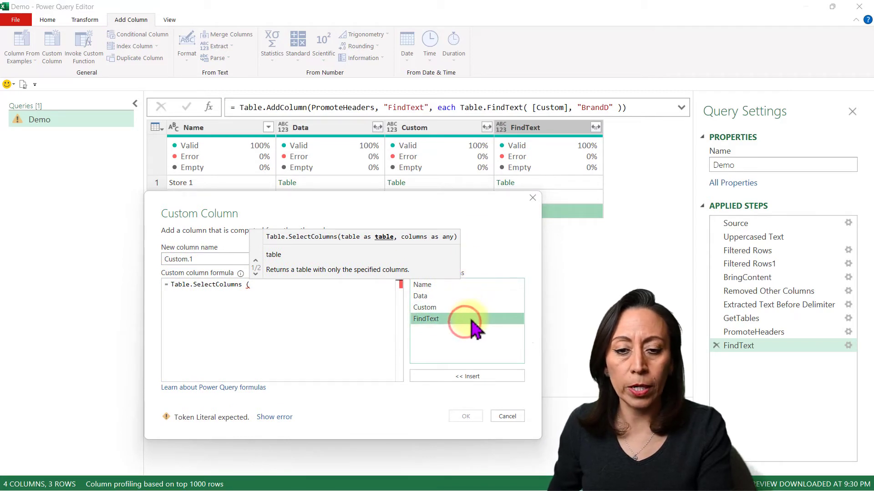
double_click(471, 323)
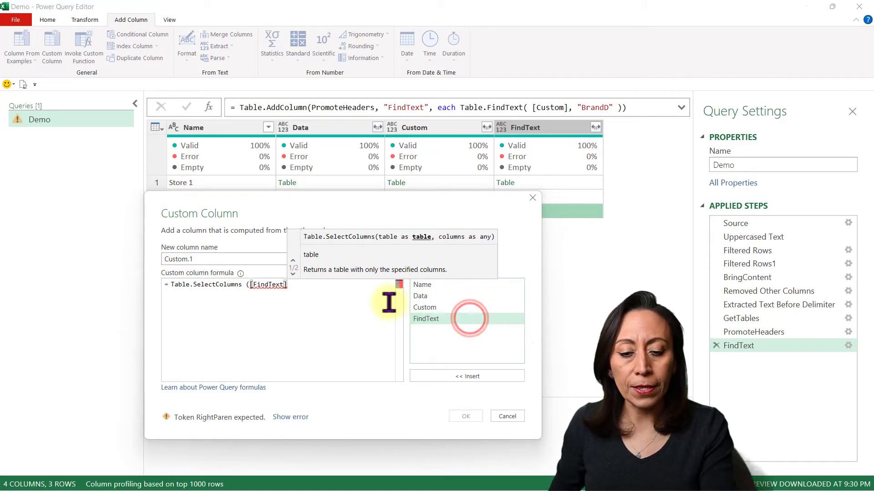
text(, )
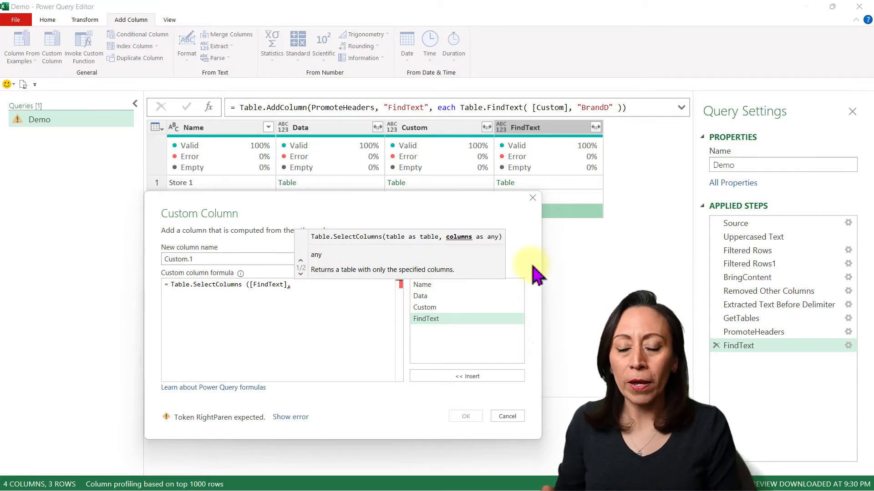
text("Brand)
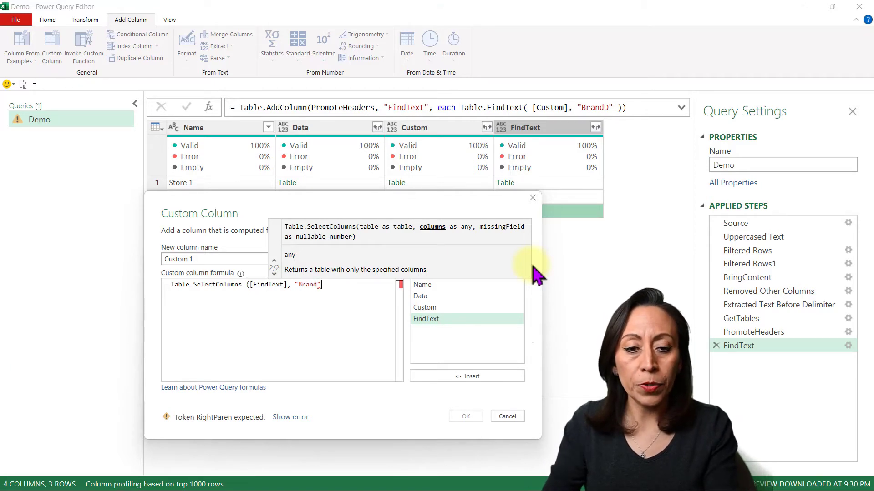
text())
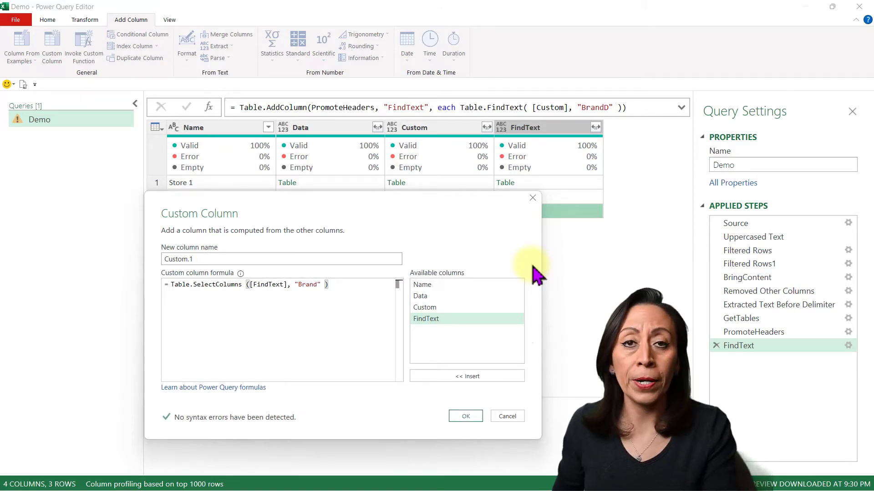
click(468, 413)
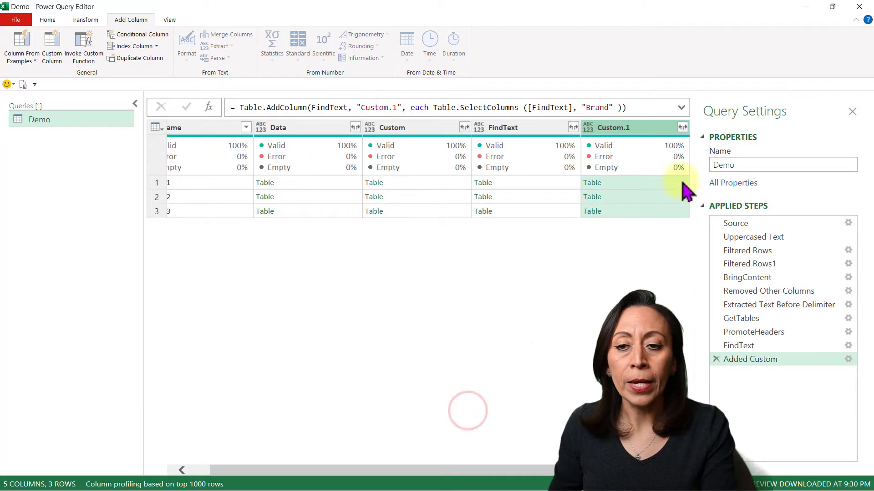
click(671, 182)
click(655, 197)
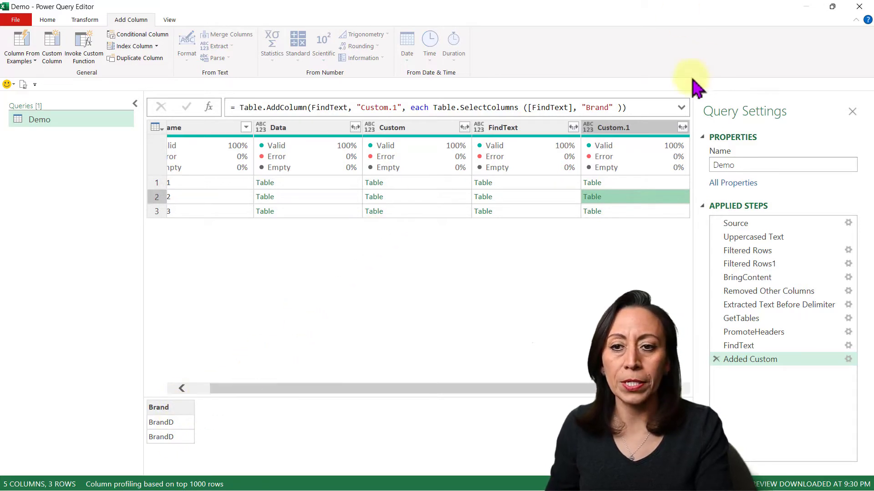
- Rewrite Custom.1 as if Table.IsEmpty(Table.SelectColumns([FindText], "Brand")) then 0 else 1
double_click(772, 359)
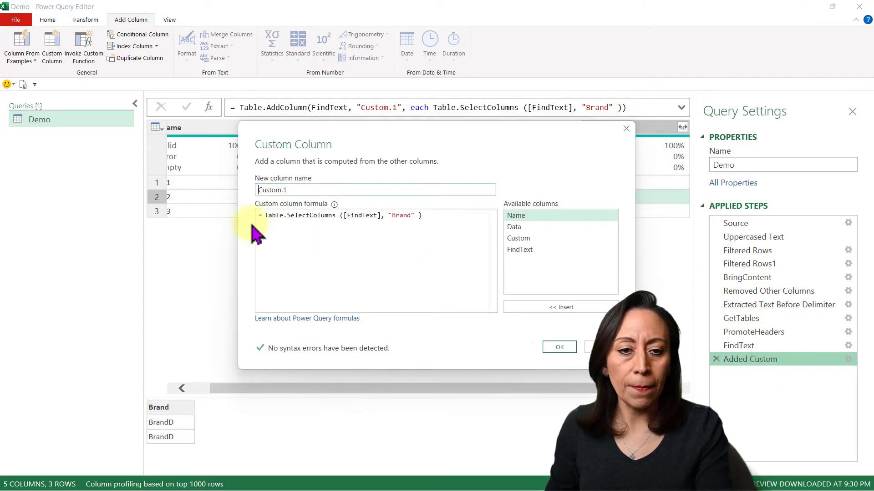
click(265, 215)
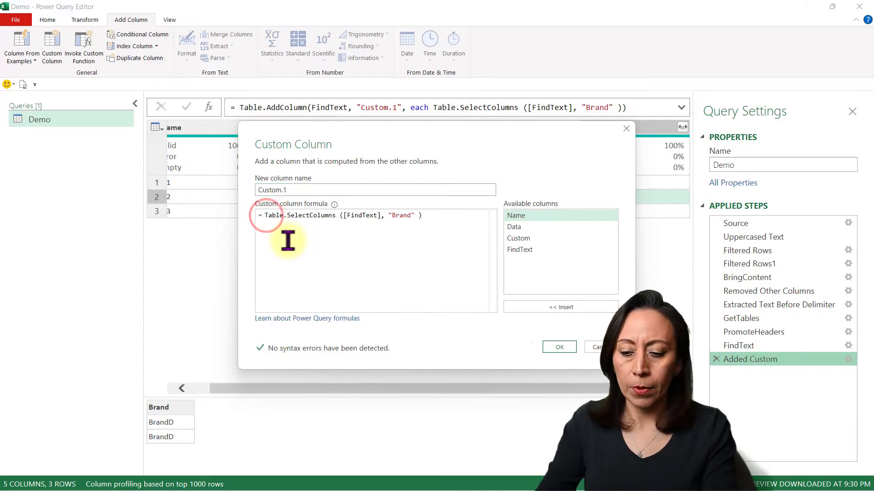
key(Return)
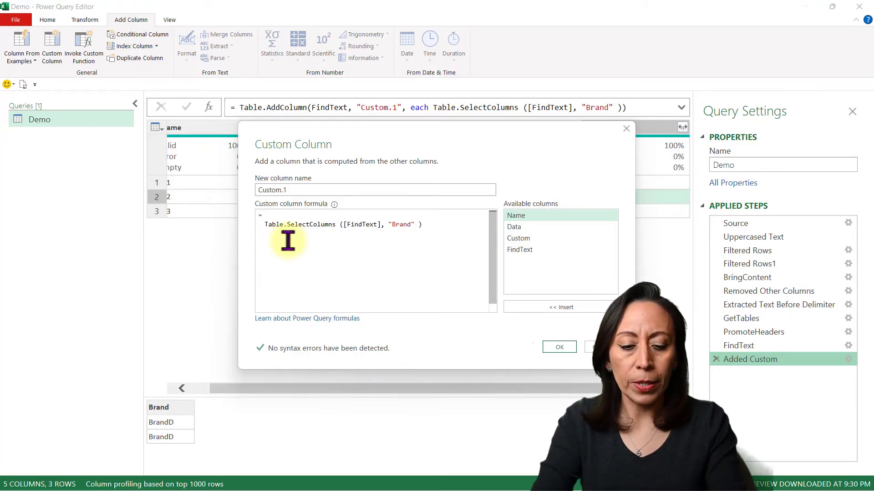
text(Table.I)
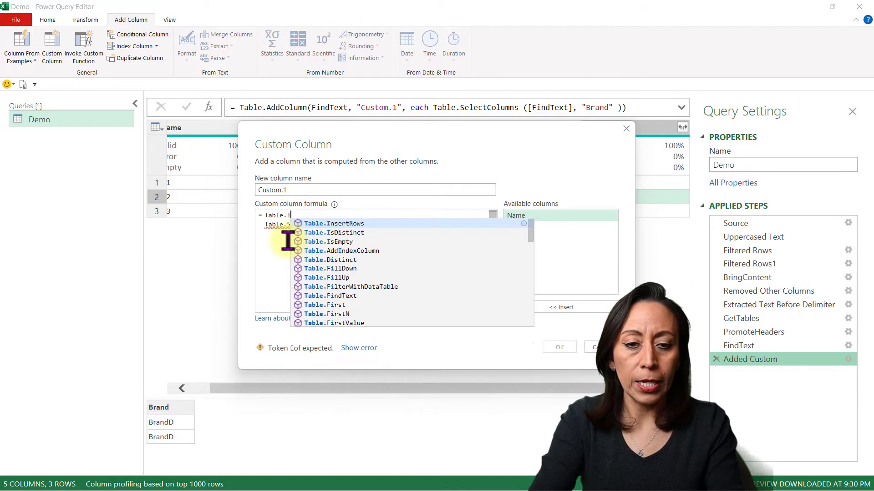
text(s)
click(352, 233)
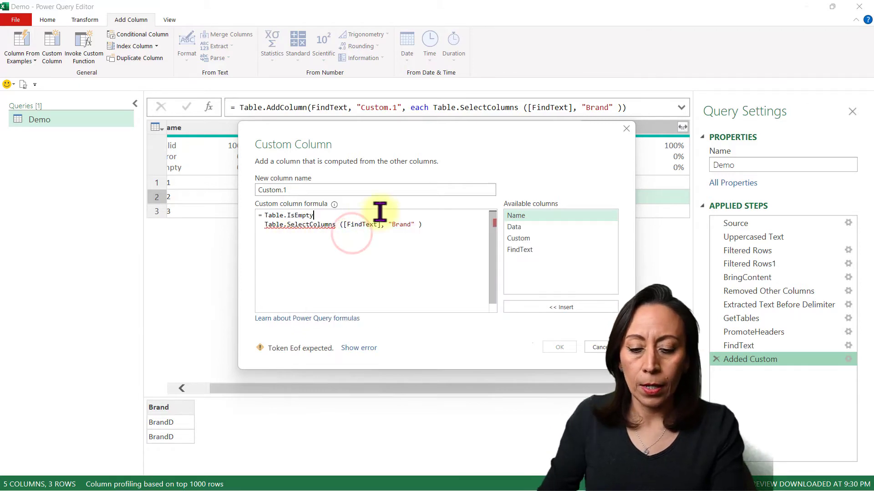
click(433, 225)
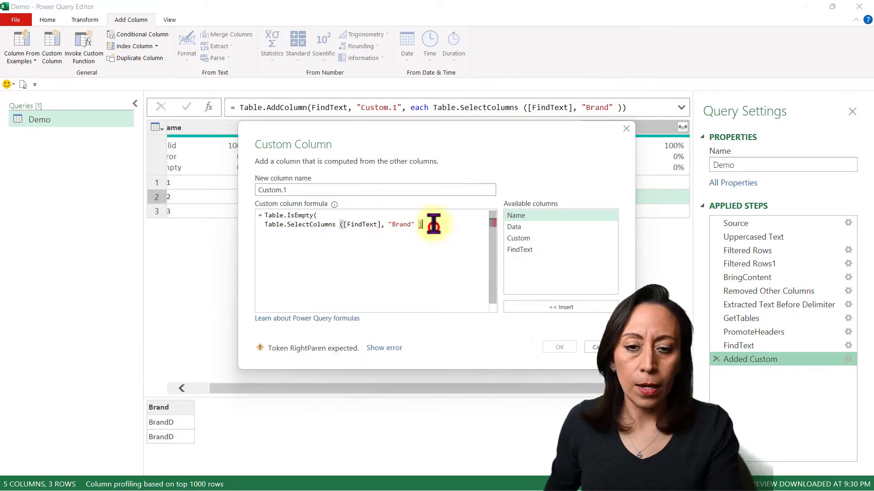
text())
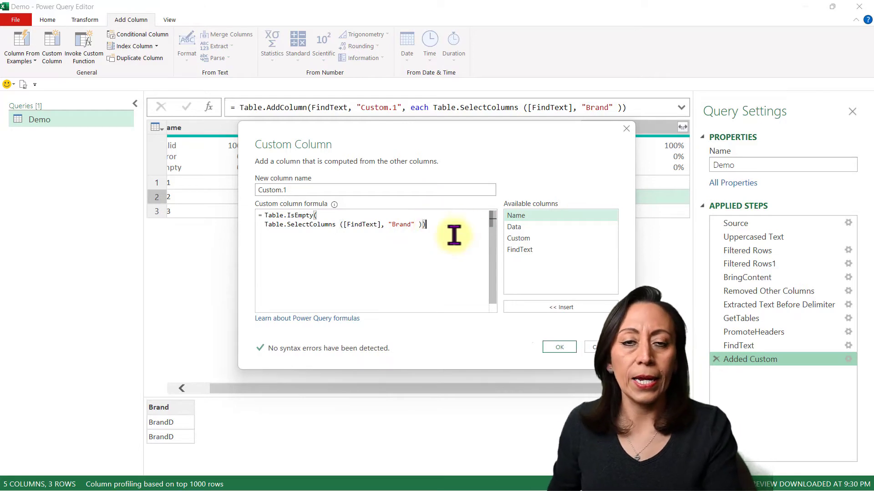
click(267, 215)
key(Return)
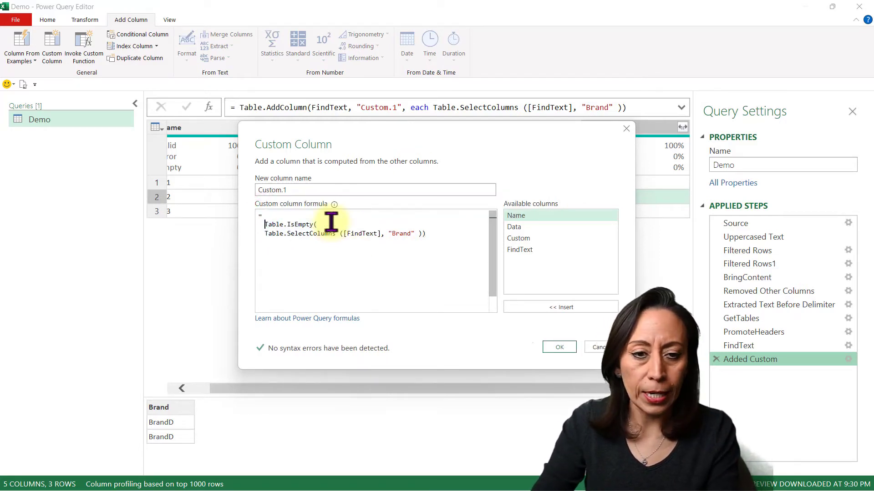
click(287, 215)
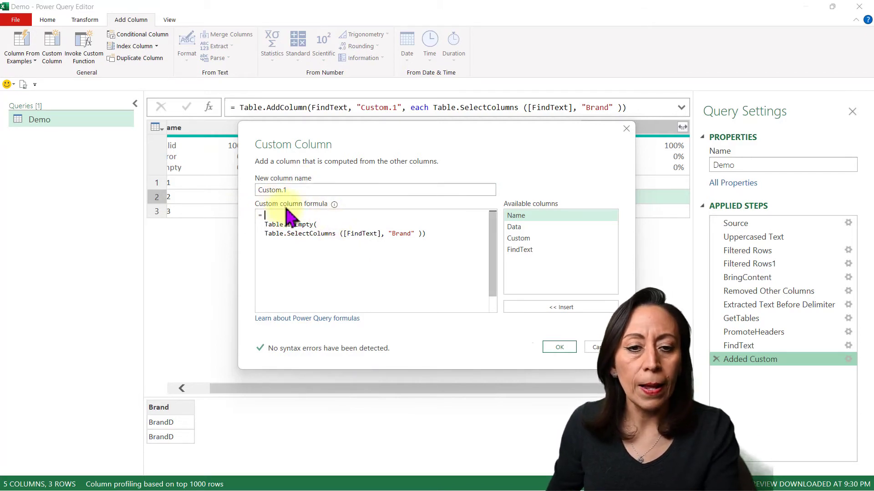
text(if)
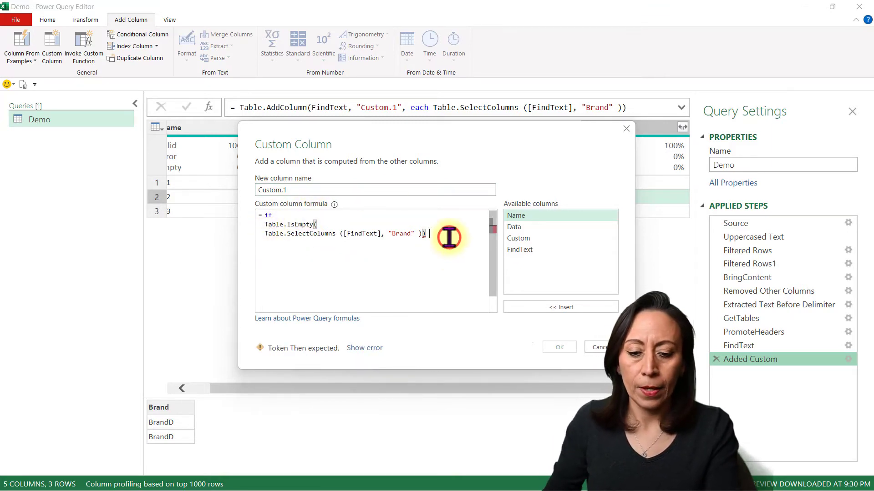
text(then)
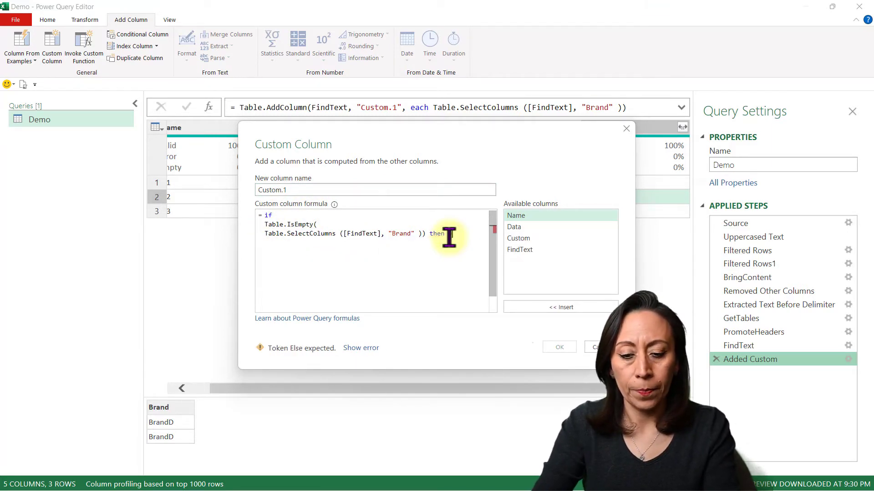
text(else 1)
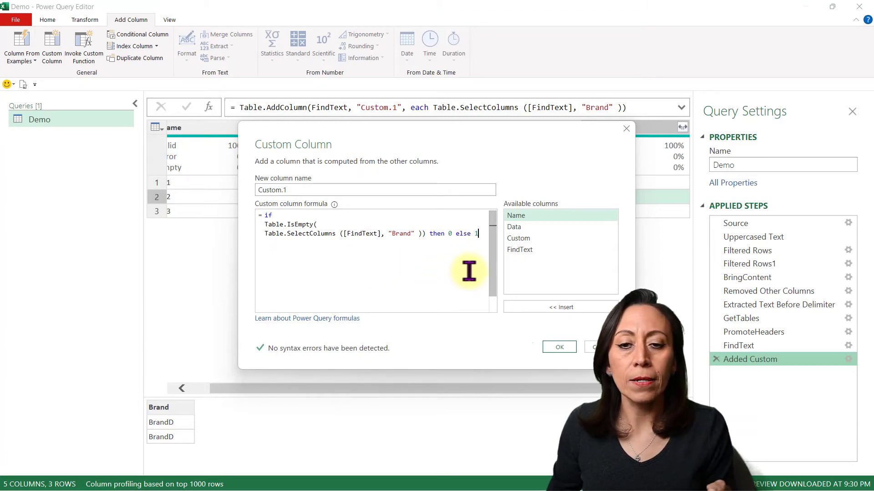
- Confirm the Custom.1 flag column and check its 0, 1, 0 values against each FindText table
click(559, 347)
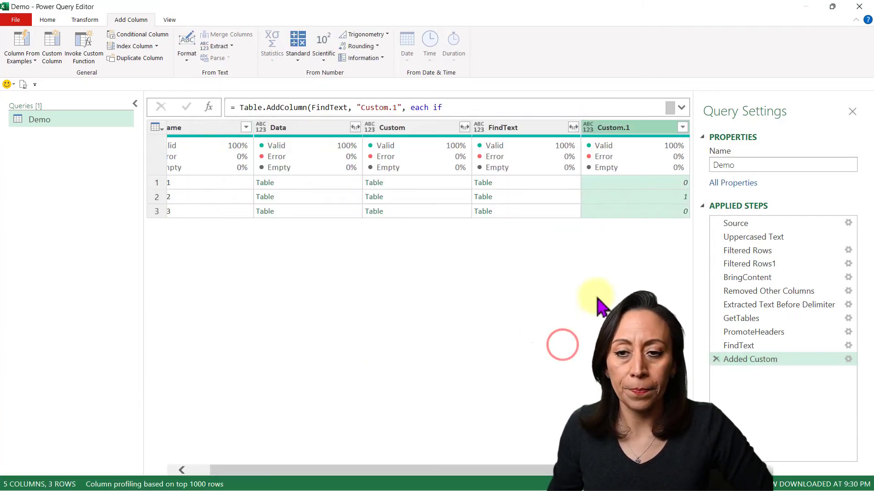
click(647, 187)
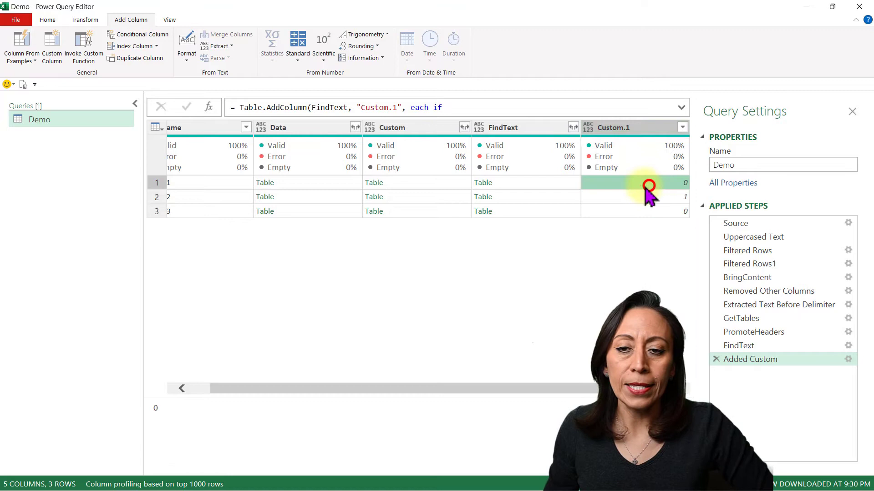
click(563, 182)
click(556, 198)
click(630, 198)
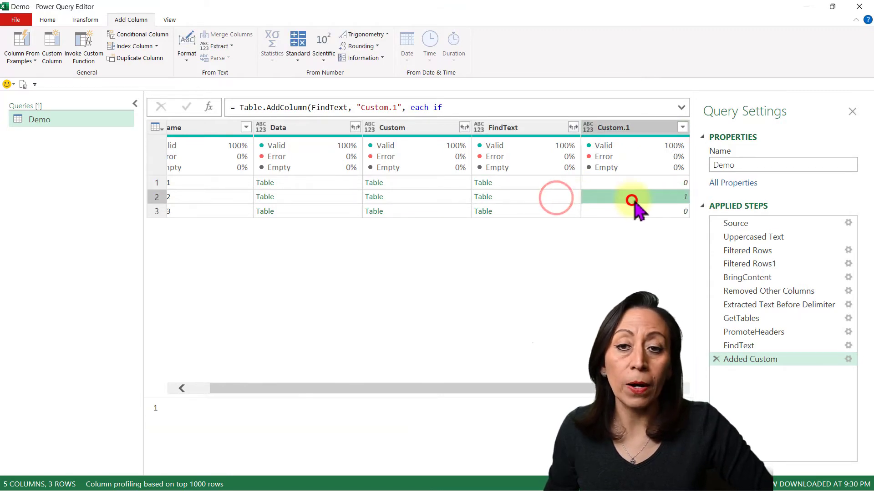
click(558, 196)
click(574, 211)
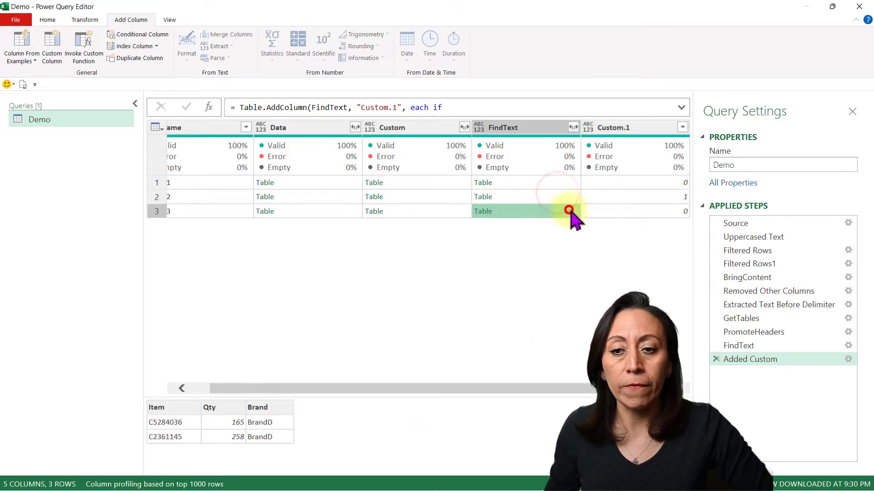
click(600, 210)
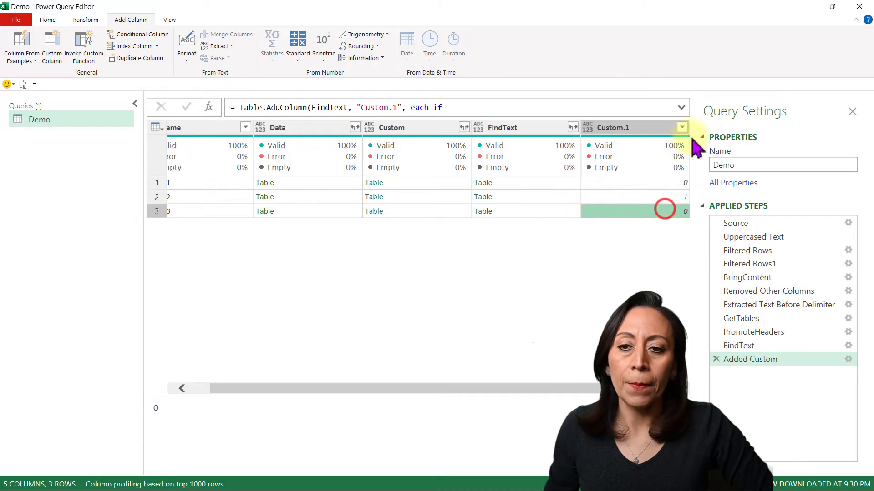
- Filter Custom.1 to exclude 0, keeping only rows equal to 1
click(682, 127)
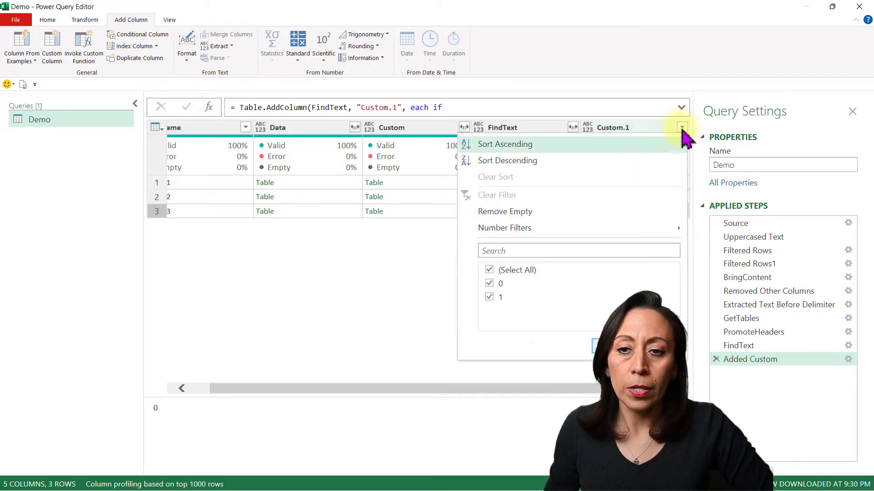
click(489, 283)
click(601, 345)
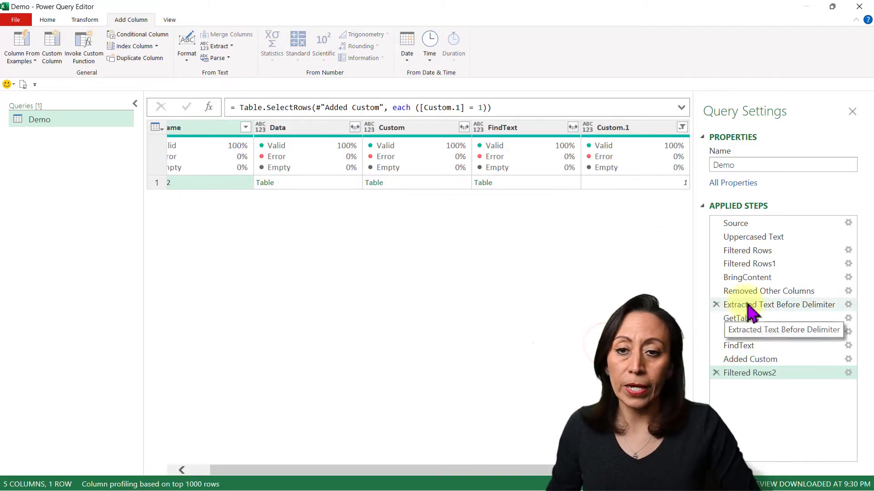
click(784, 359)
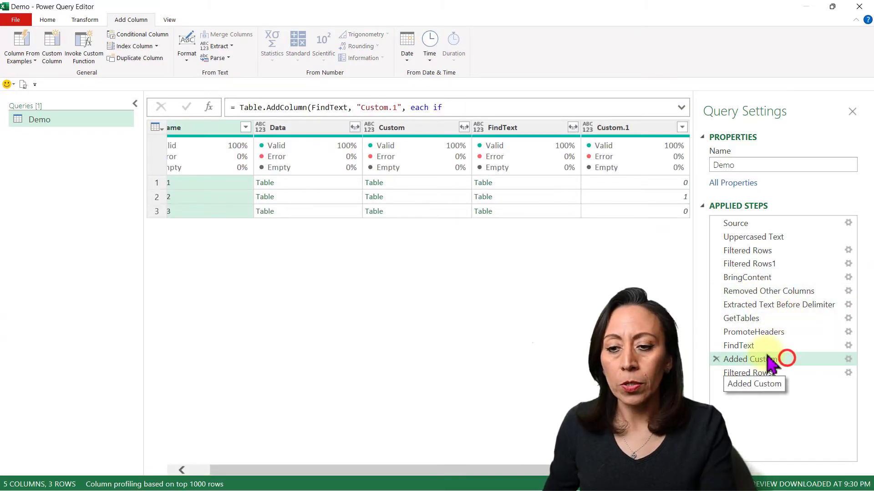
right_click(793, 359)
- Rename Added Custom to BringColumn and Filtered Rows2 to FilterEmpty, then preview the remaining row
click(719, 335)
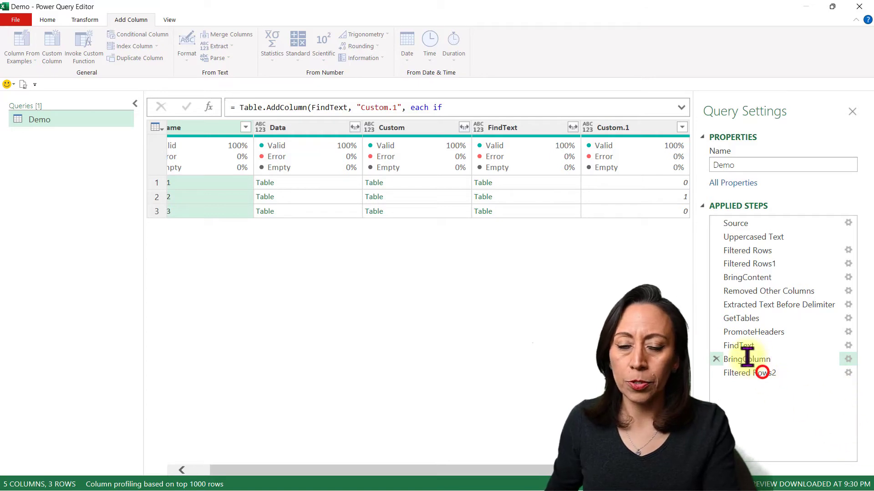
click(765, 376)
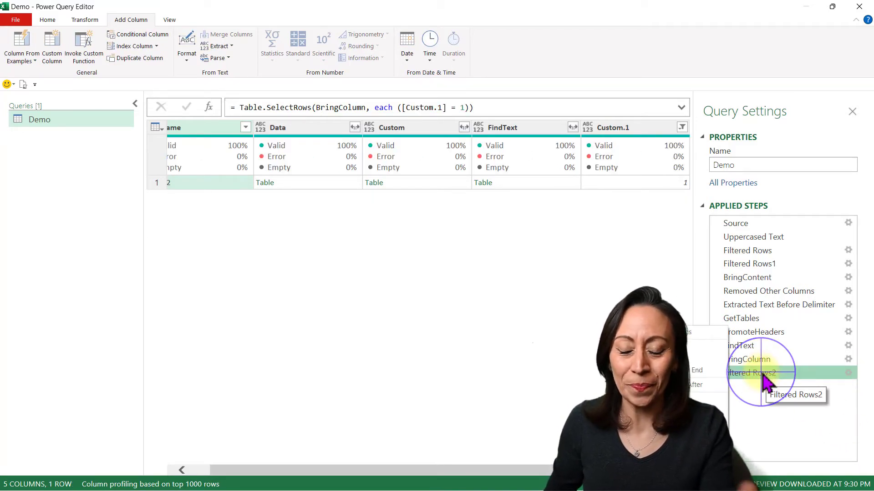
click(742, 380)
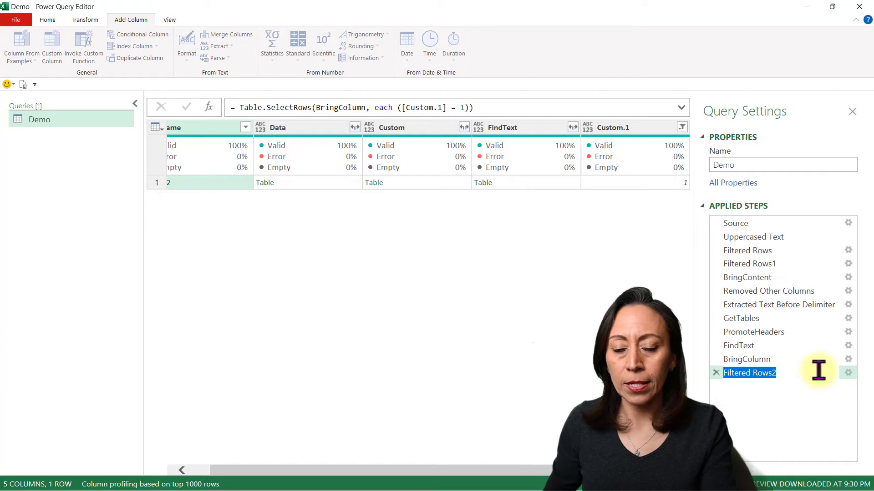
key(Return)
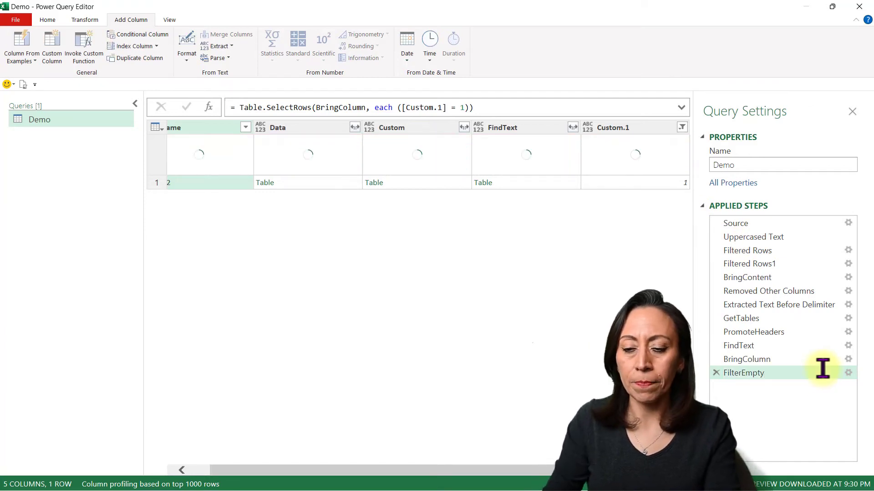
click(575, 182)
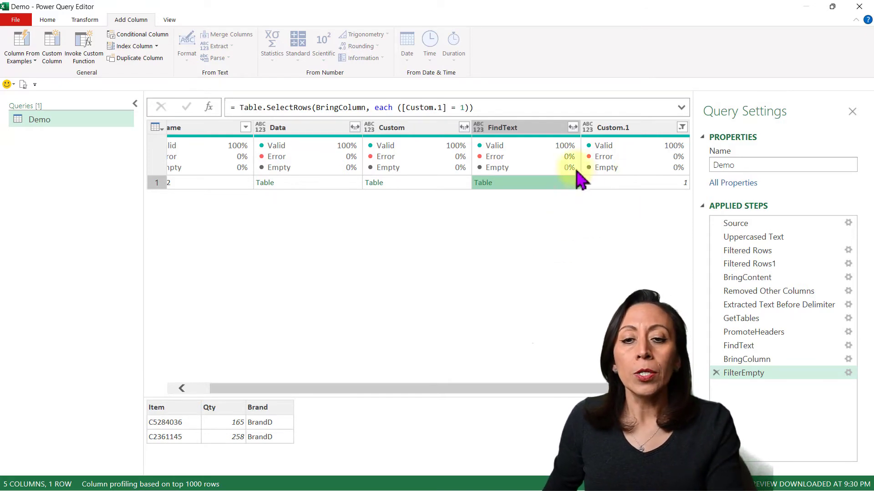
- Remove every column except Name and FindText
click(518, 128)
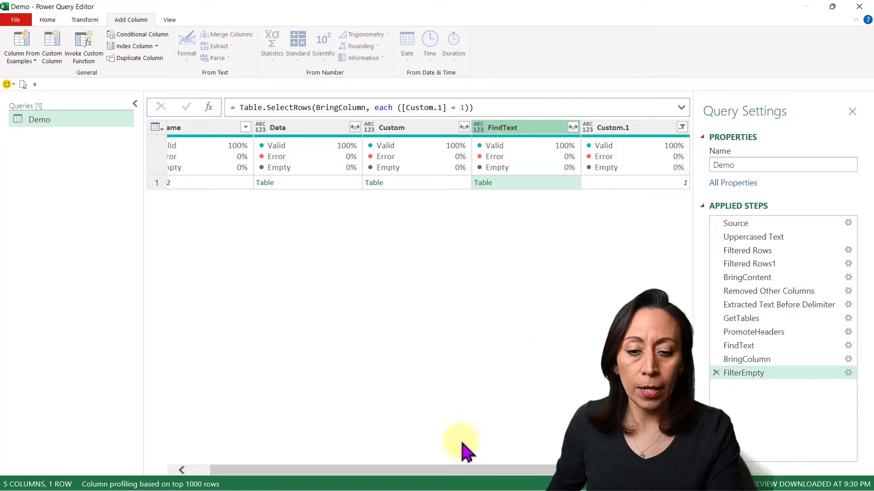
drag(444, 471, 312, 478)
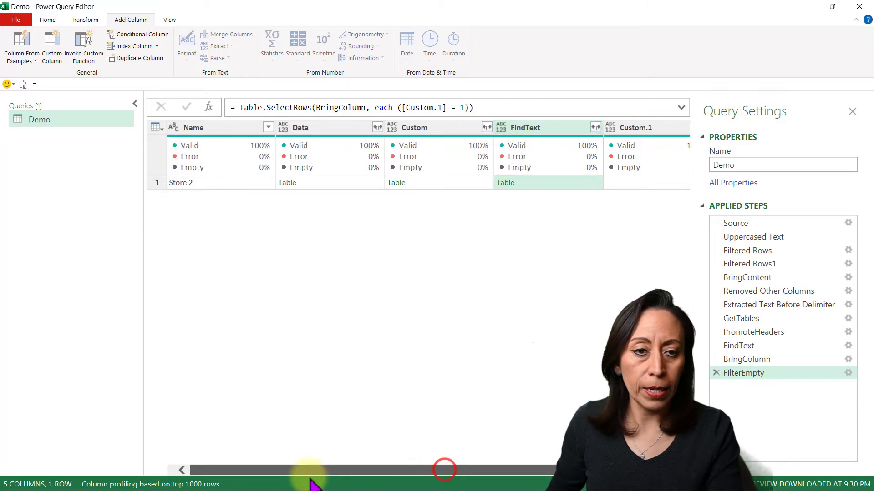
click(214, 129)
click(236, 126)
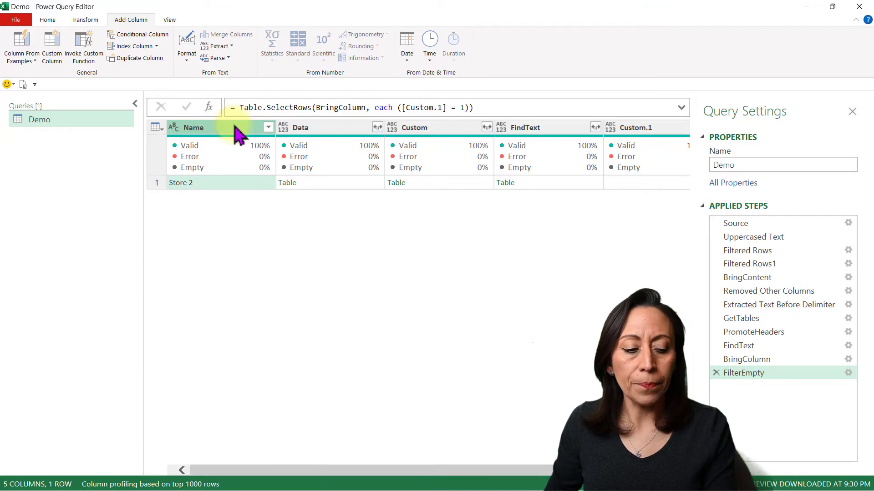
ctrl+click(535, 125)
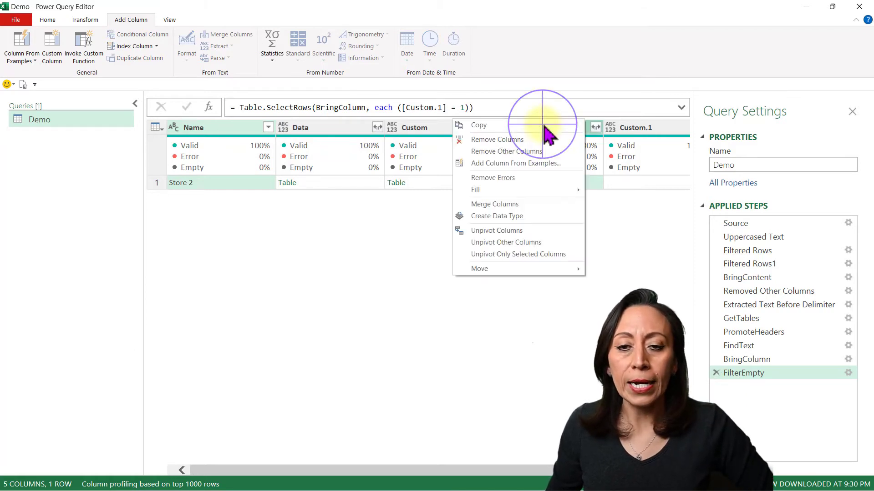
click(540, 152)
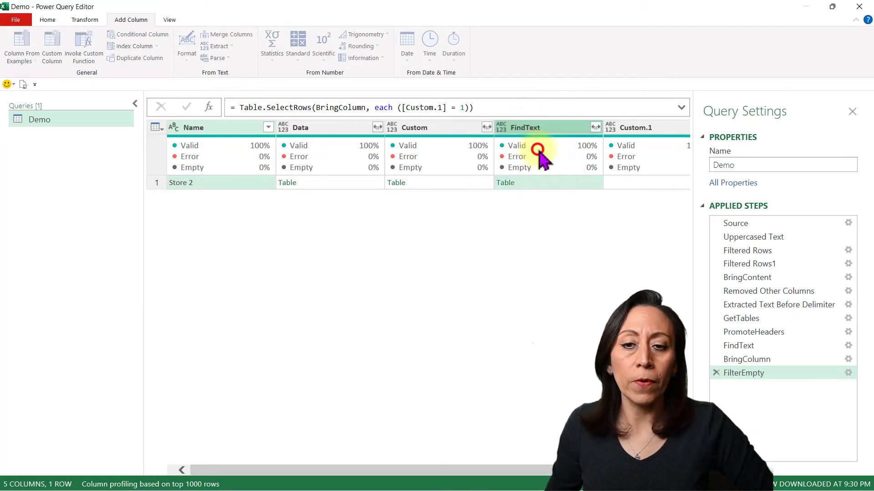
- Inspect Store 2's row and preview its nested FindText table
click(244, 182)
click(356, 184)
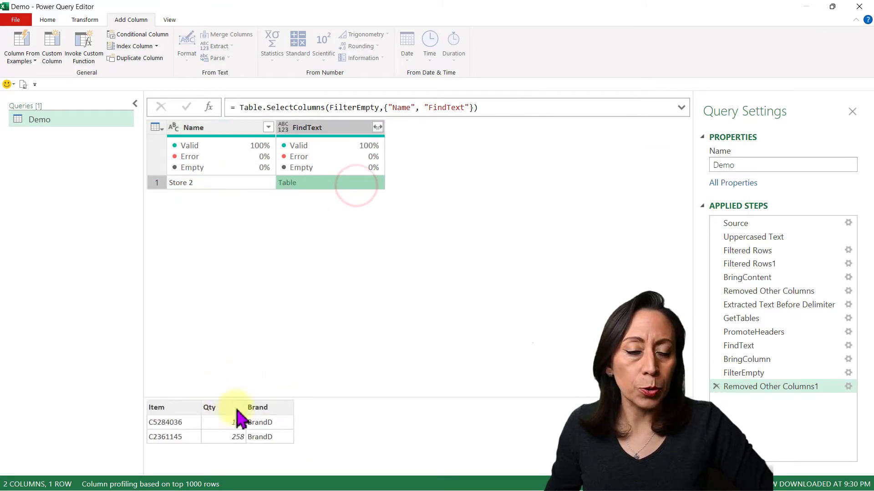
click(378, 128)
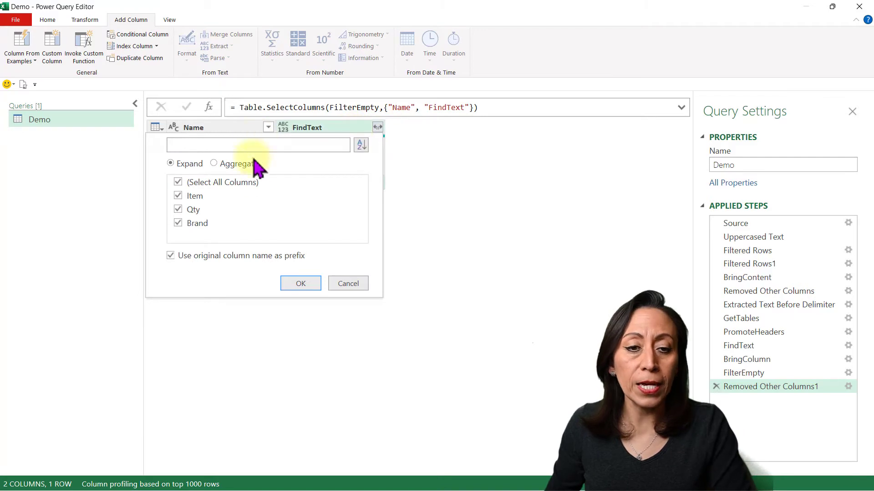
- Expand FindText into unprefixed Item, Qty and Brand columns and check the two BrandD rows
click(171, 256)
click(300, 284)
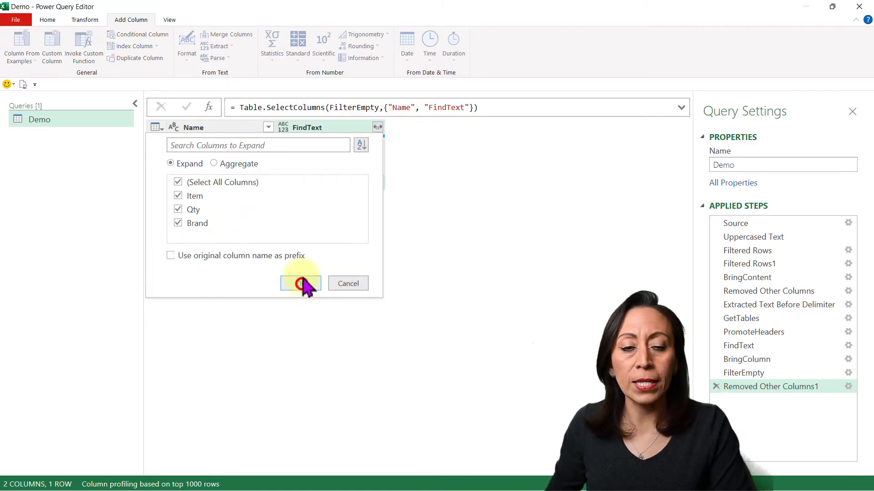
click(353, 182)
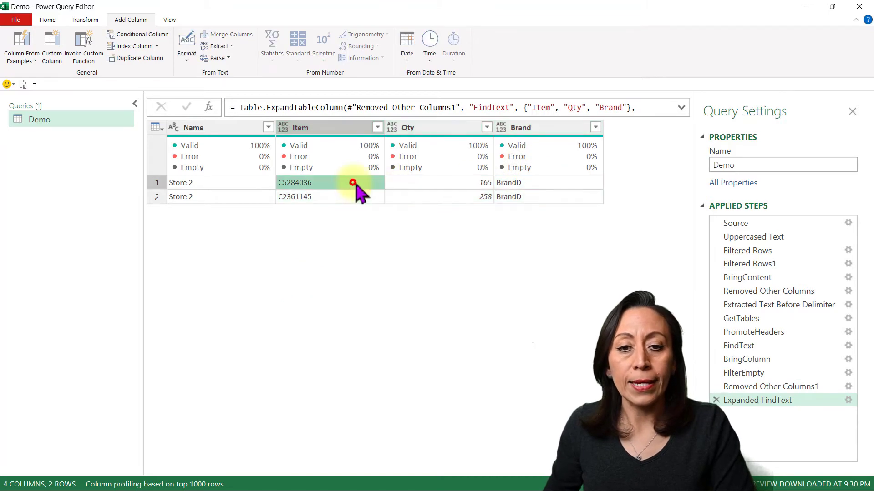
click(428, 196)
click(546, 183)
click(552, 196)
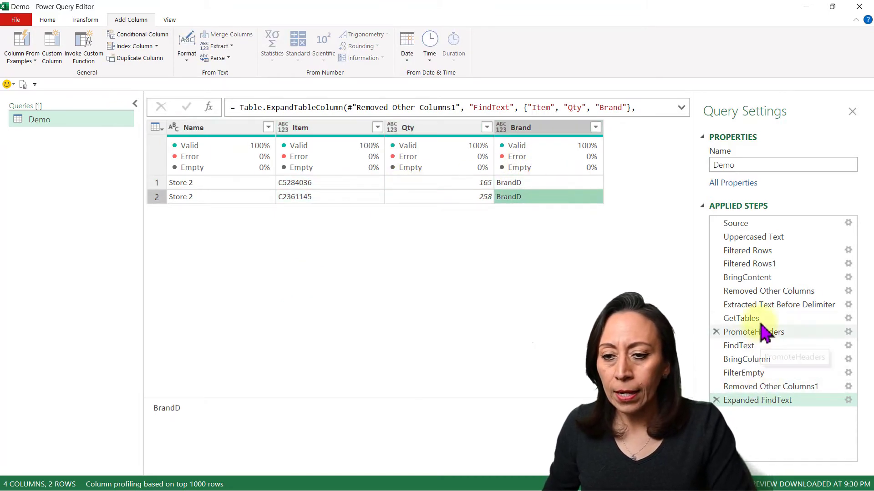
- Check the FindText step formula, then show the 24-row Expanded FindText result
click(751, 348)
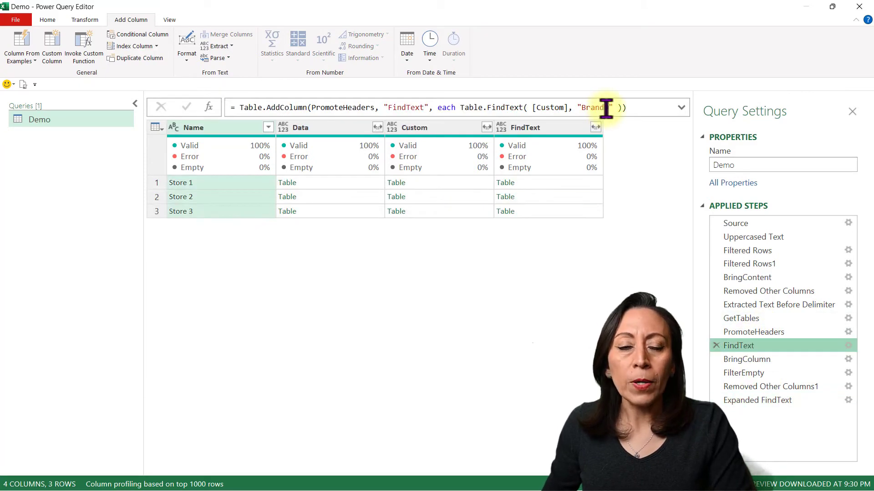
click(609, 109)
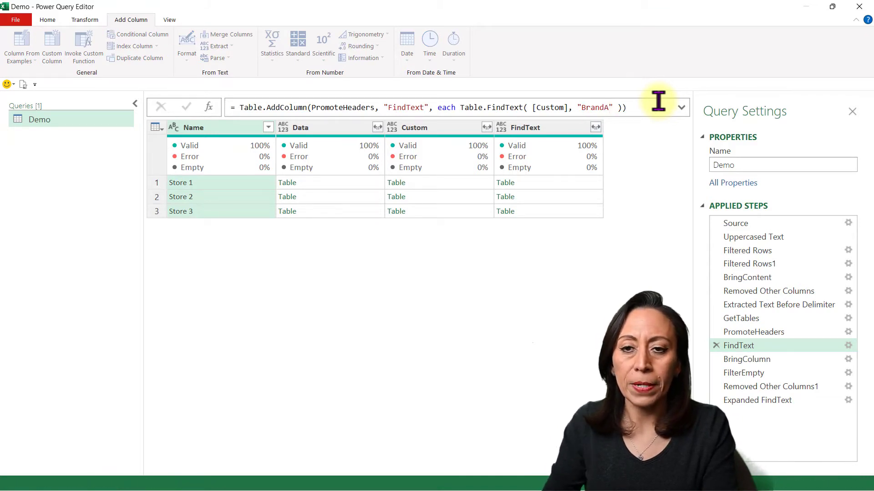
click(760, 400)
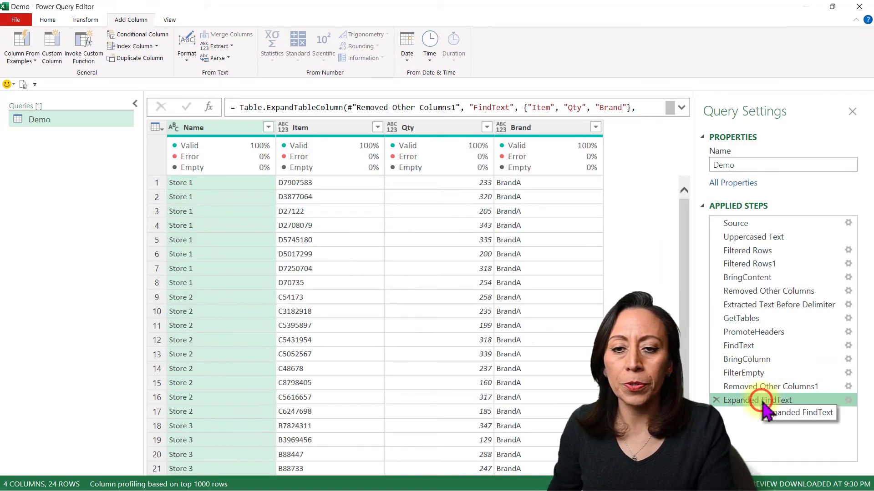
scroll(561, 279, down, 1)
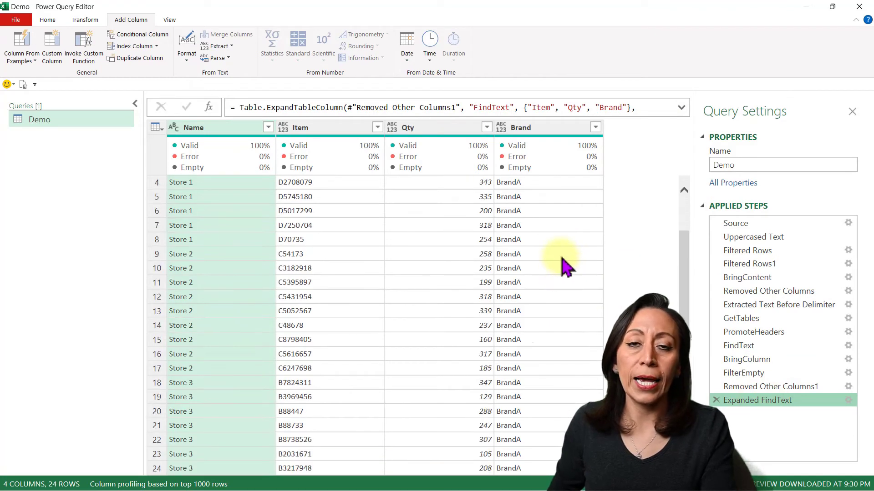
scroll(564, 273, up, 1)
scroll(500, 214, down, 1)
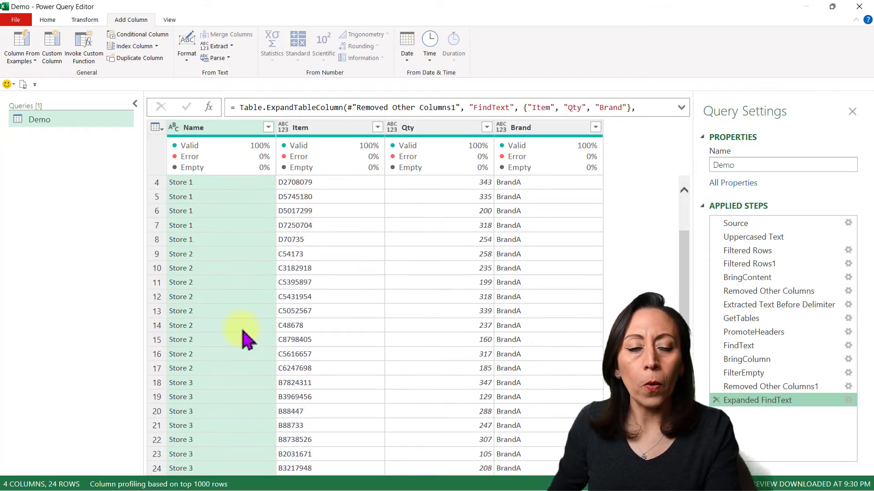
- Confirm every Brand value is BrandA and inspect the records of rows 8 and 17
click(546, 282)
click(572, 127)
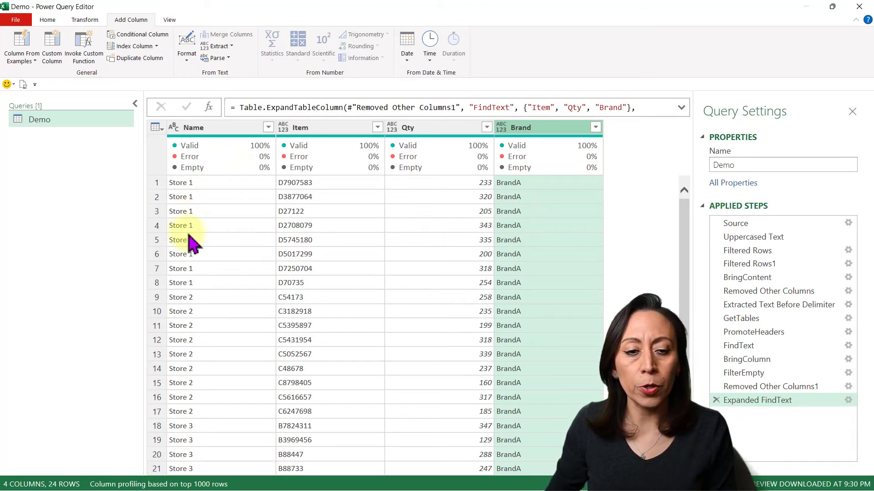
scroll(214, 364, down, 1)
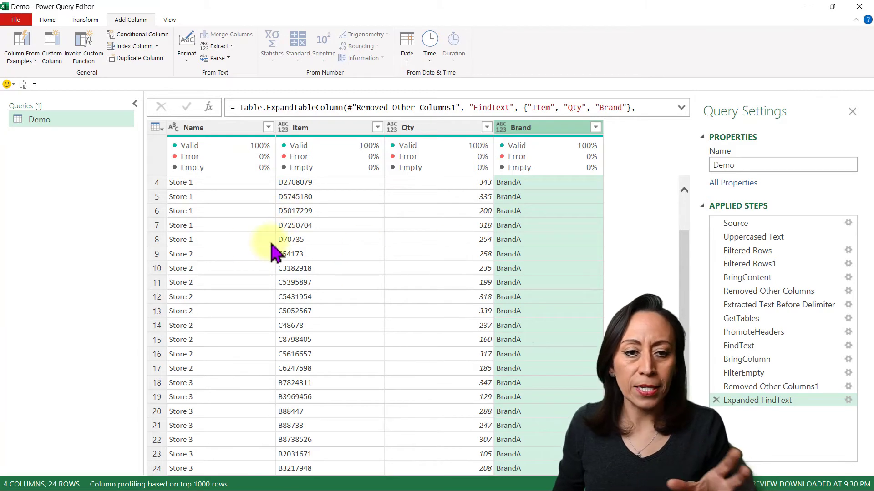
click(156, 241)
scroll(189, 269, down, 2)
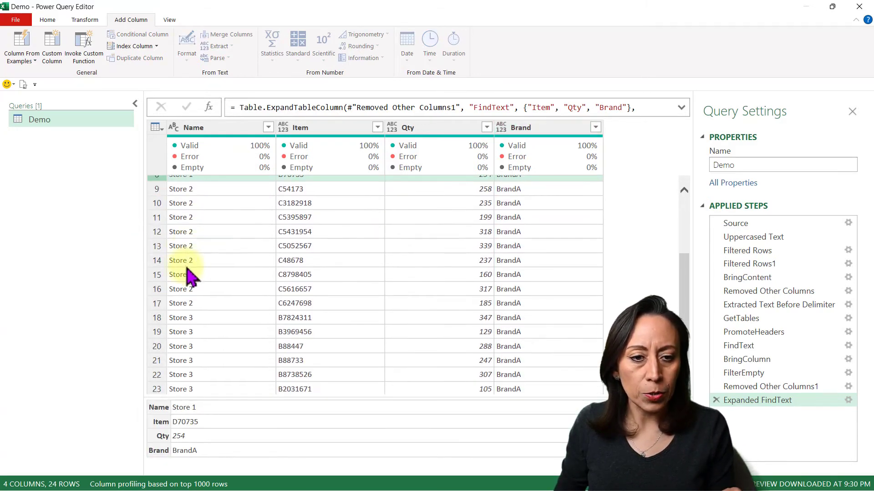
click(156, 300)
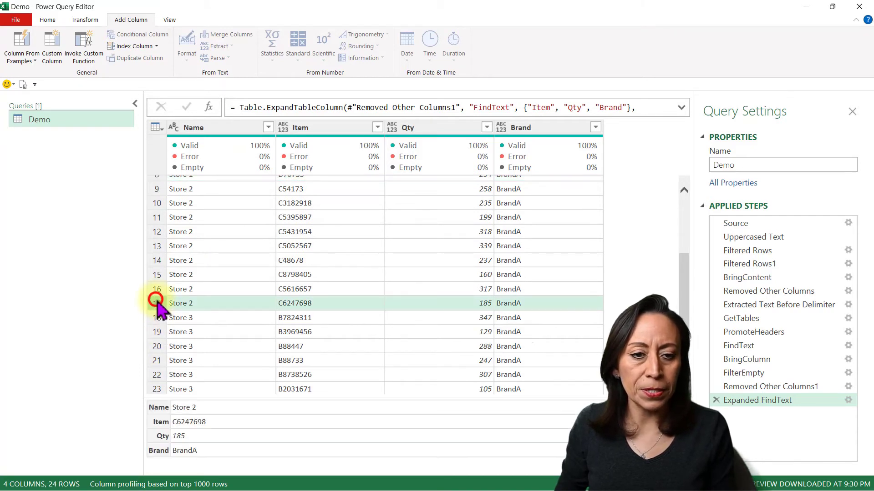
scroll(255, 296, up, 2)
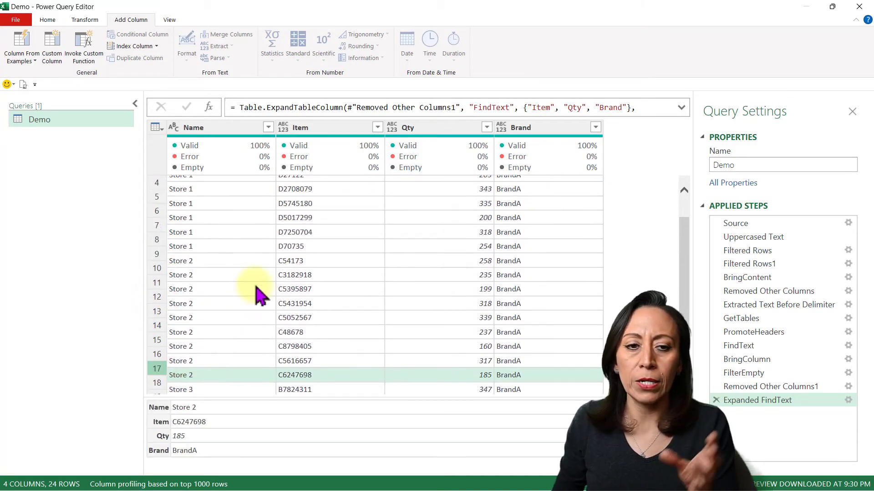
scroll(257, 294, up, 1)
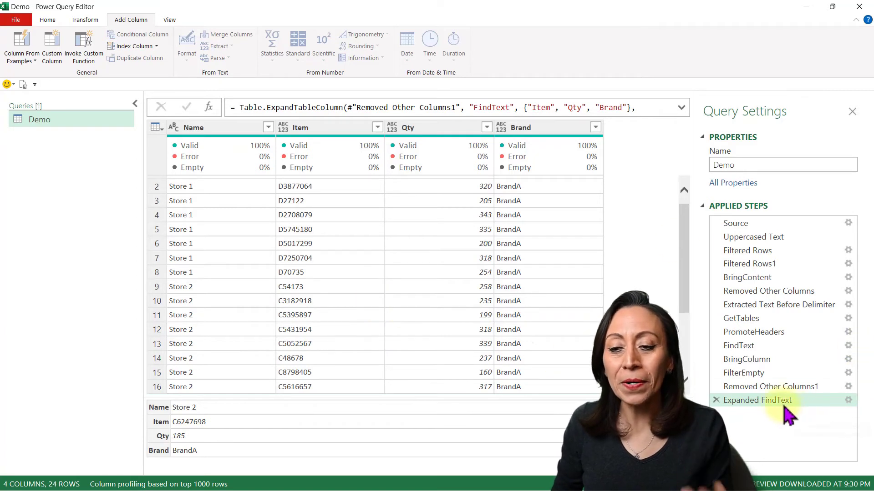
- Delete the Expanded FindText step and open a new Custom Column form
click(716, 400)
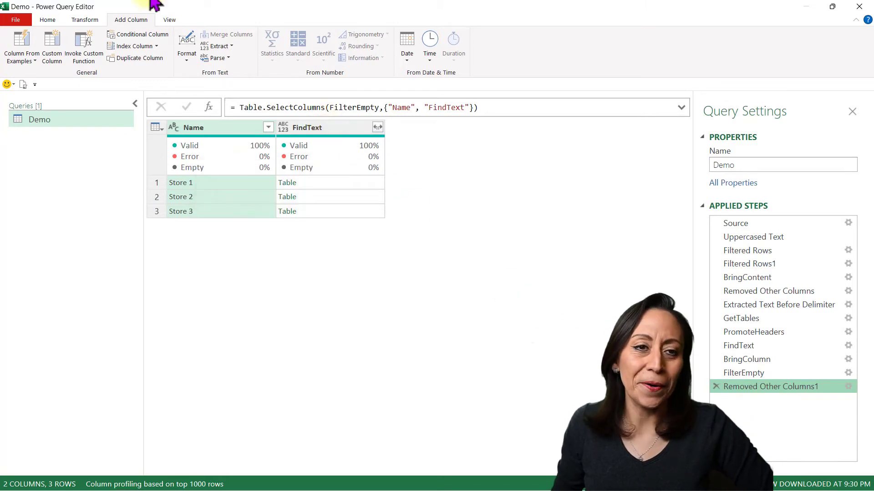
click(51, 43)
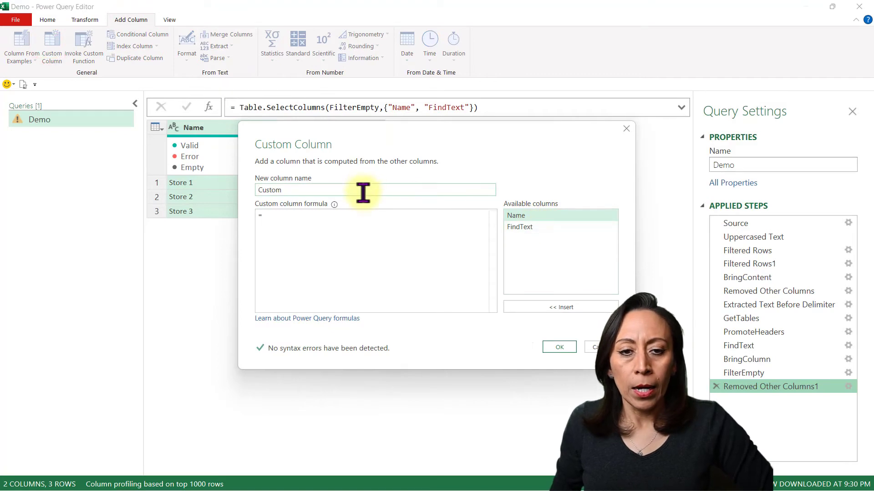
double_click(362, 192)
drag(356, 129, 360, 172)
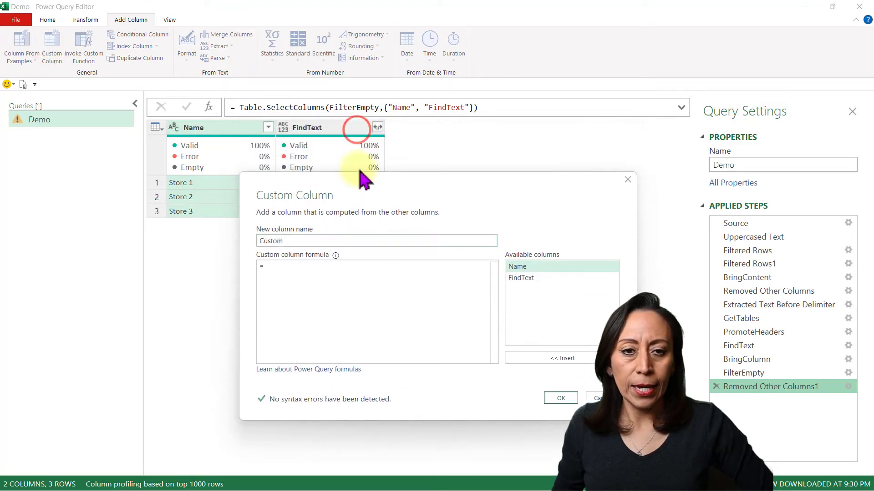
double_click(308, 240)
- Name the column FindTextWithIndex and begin its formula with Table.AddIndexColumn(
text(FindTextWithIndex)
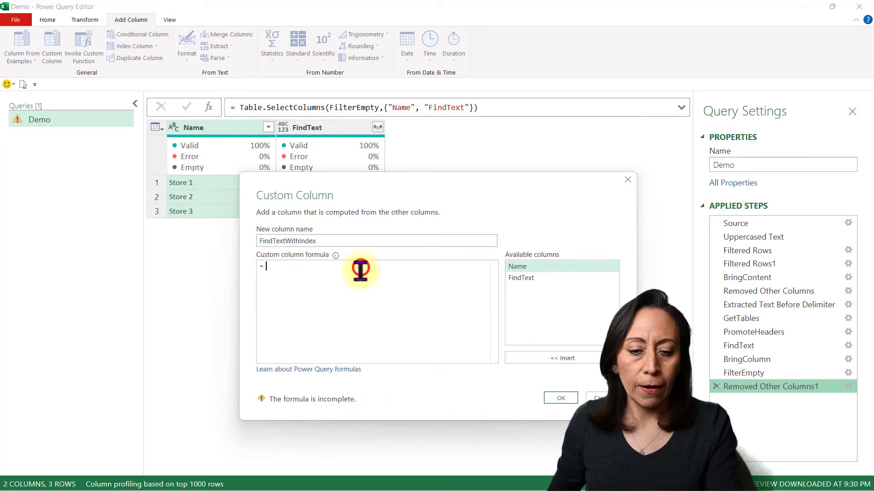
text(TAble.)
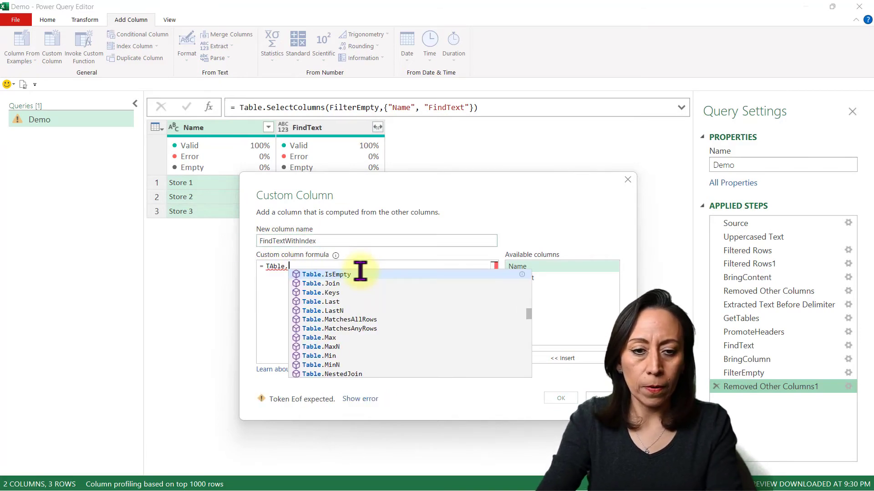
key(BackSpace)
text(.)
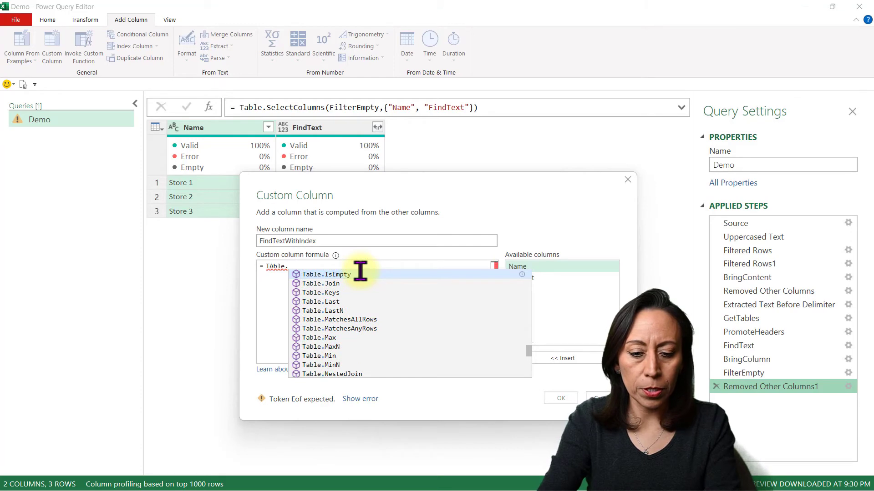
text(Ind)
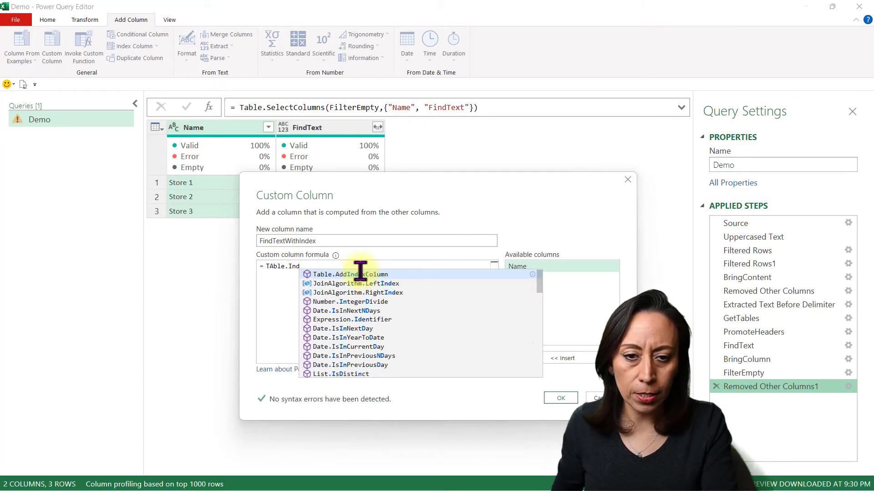
click(390, 274)
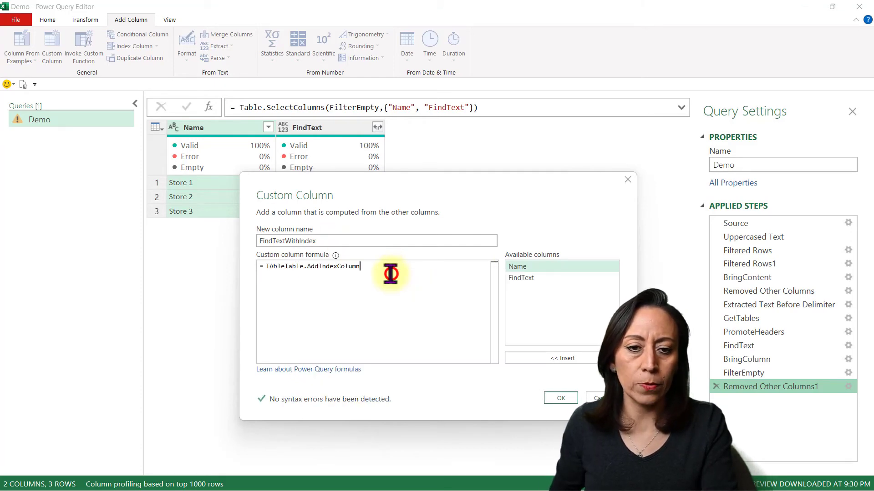
click(280, 268)
key(BackSpace)
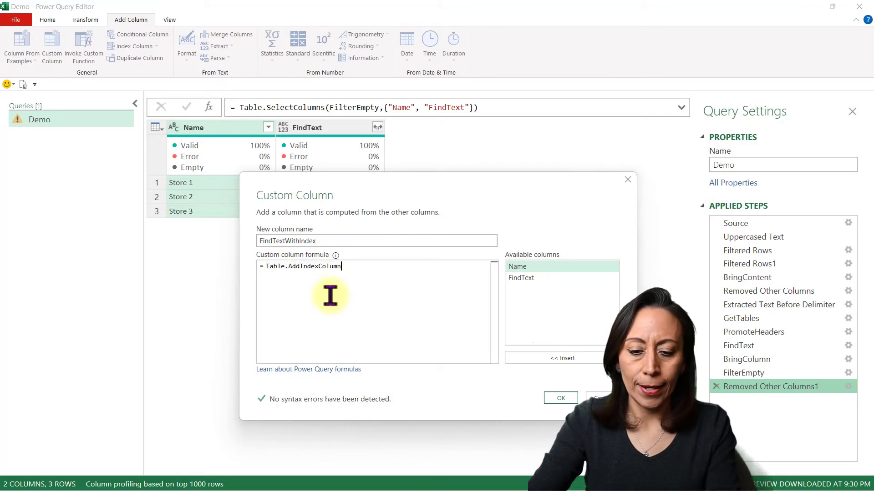
text(()
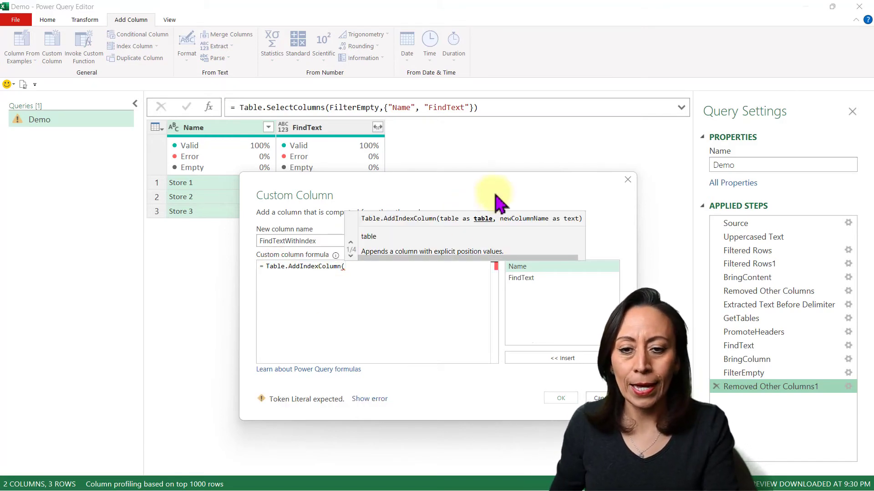
- Complete the formula as Table.AddIndexColumn([FindText], "Index",1,1)
click(529, 278)
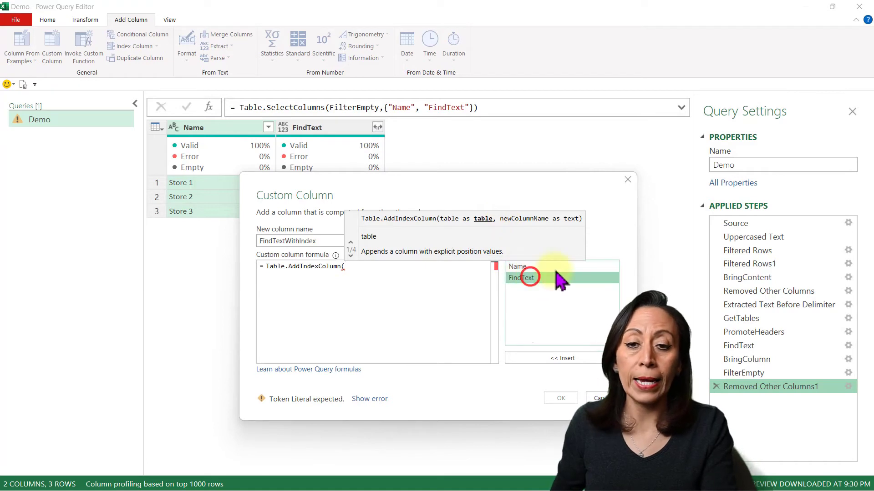
double_click(532, 278)
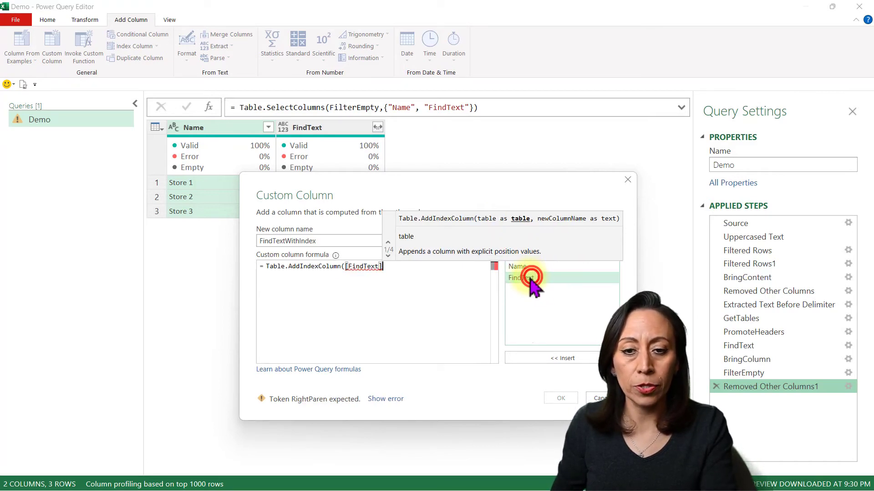
drag(457, 182, 379, 229)
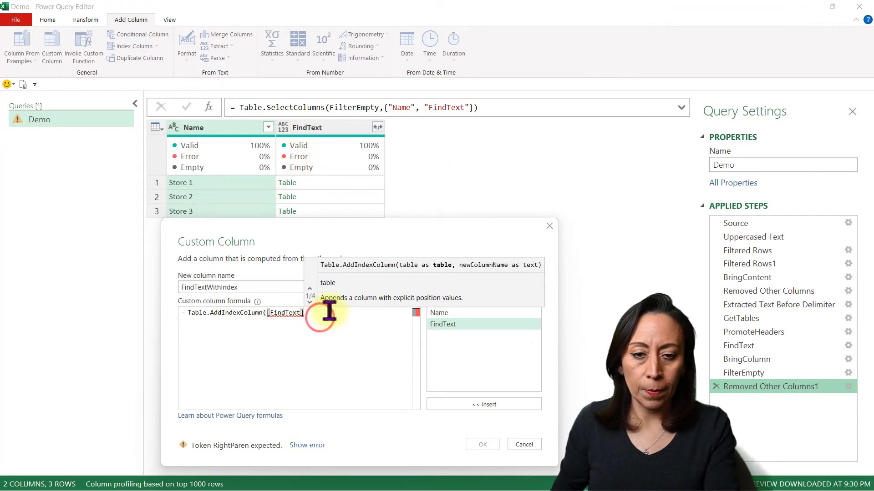
text(,)
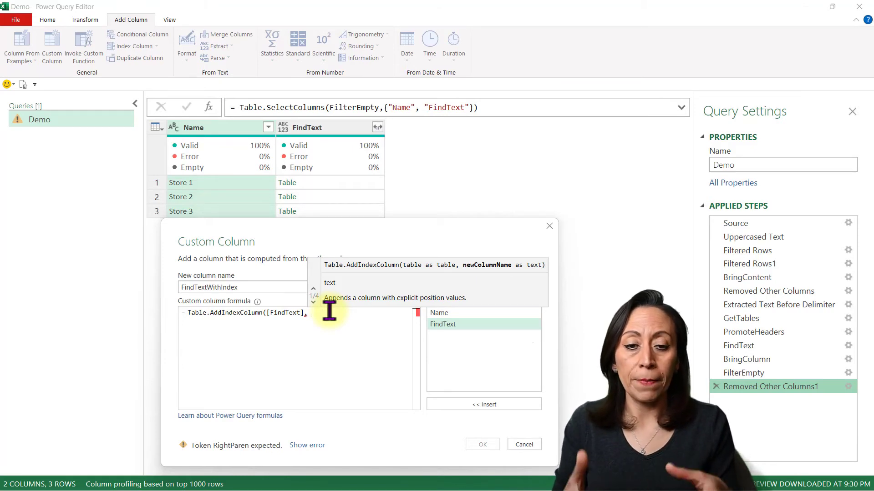
text( "In)
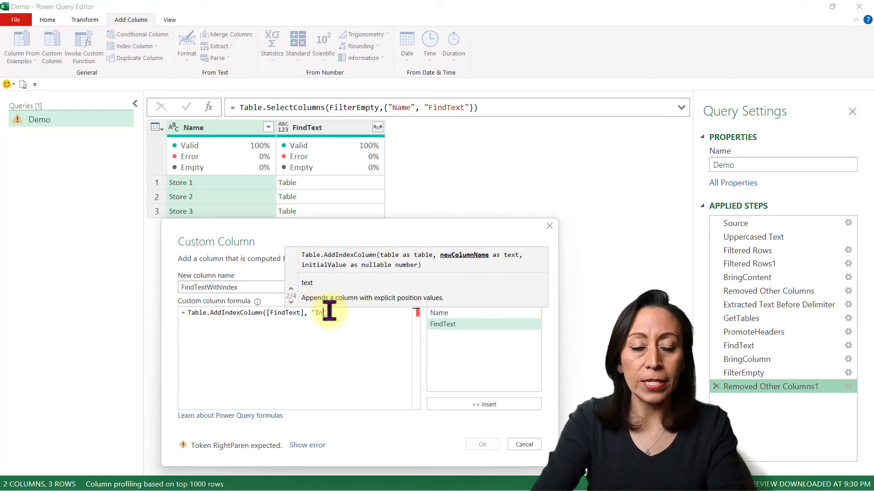
text(dex)
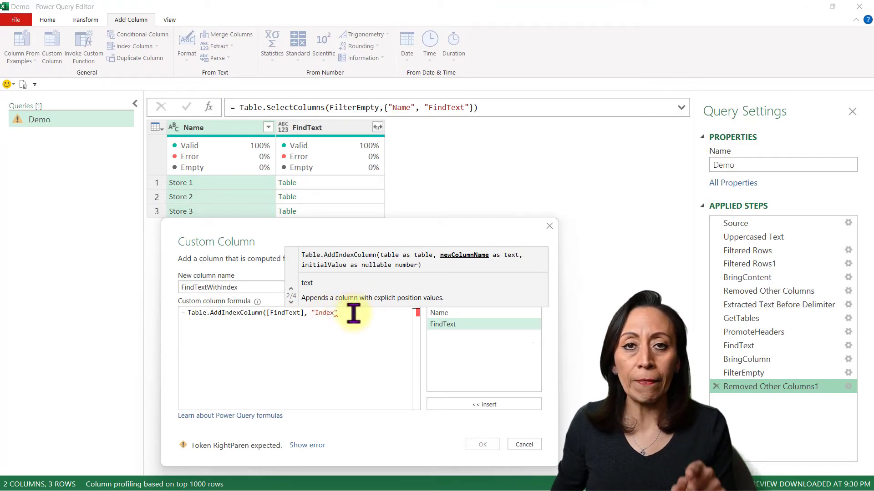
text(")
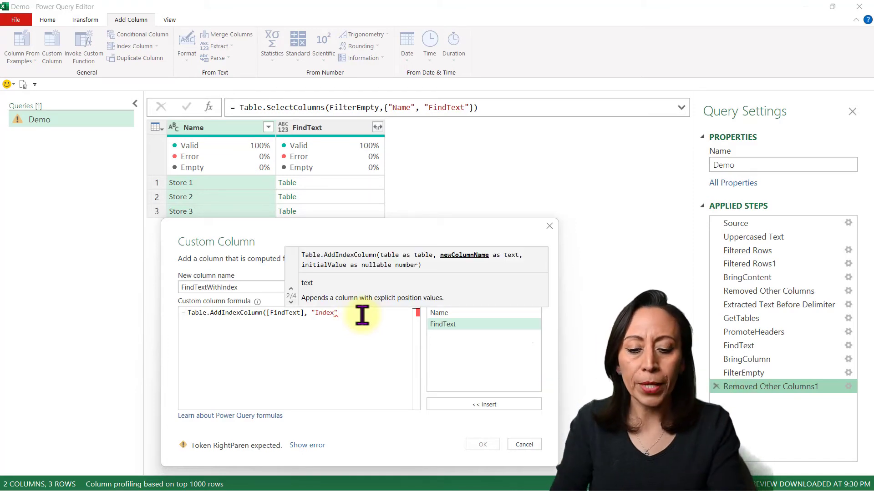
text(,1,1)
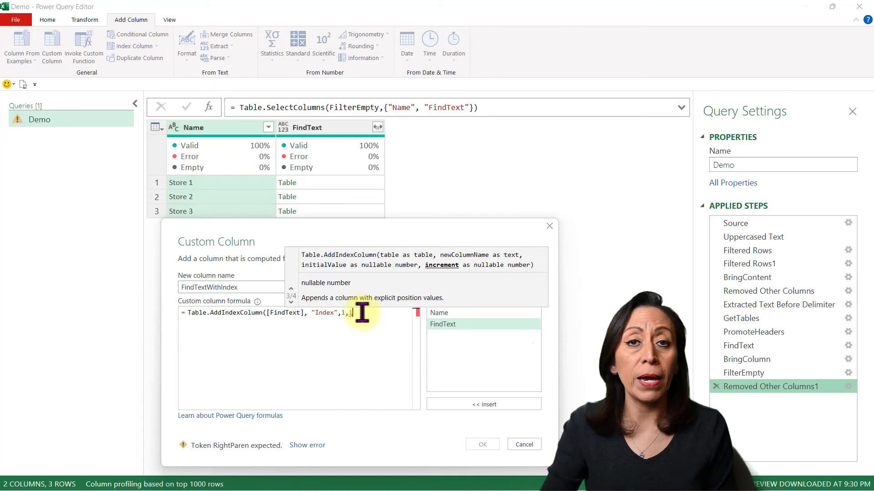
key(Down)
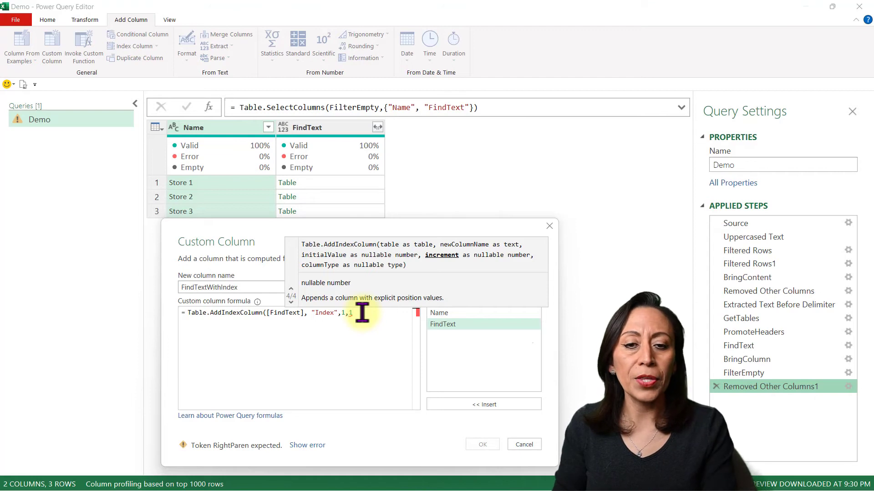
text())
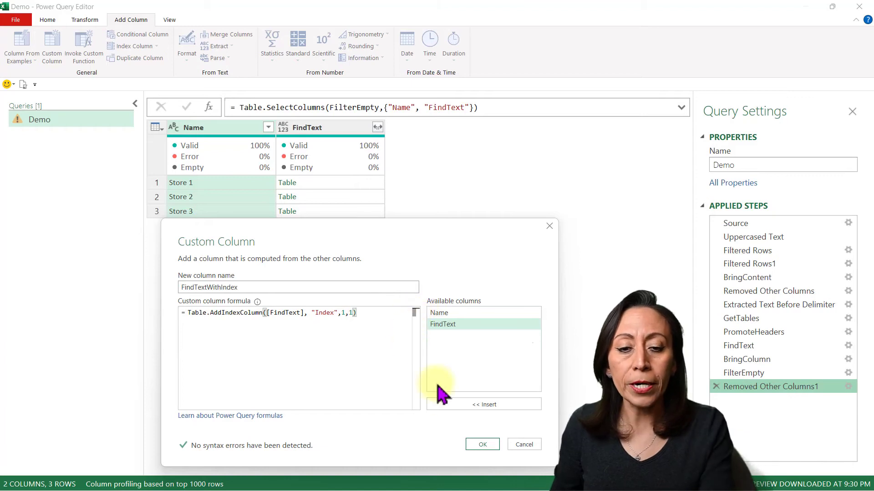
- Add the FindTextWithIndex column and preview each store's Index-numbered table
click(482, 443)
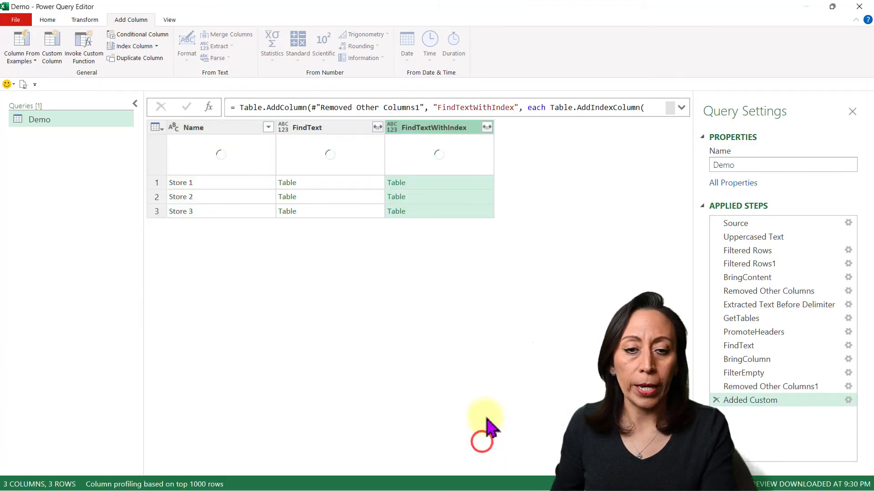
click(461, 181)
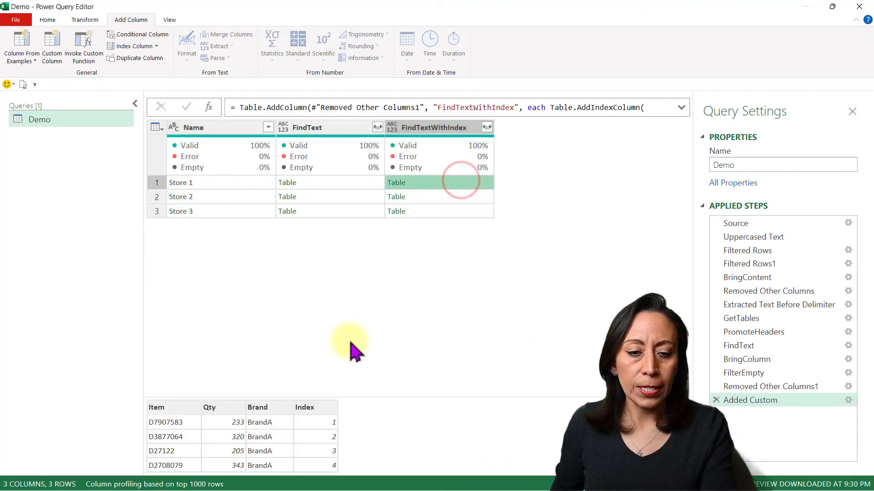
drag(348, 394, 351, 300)
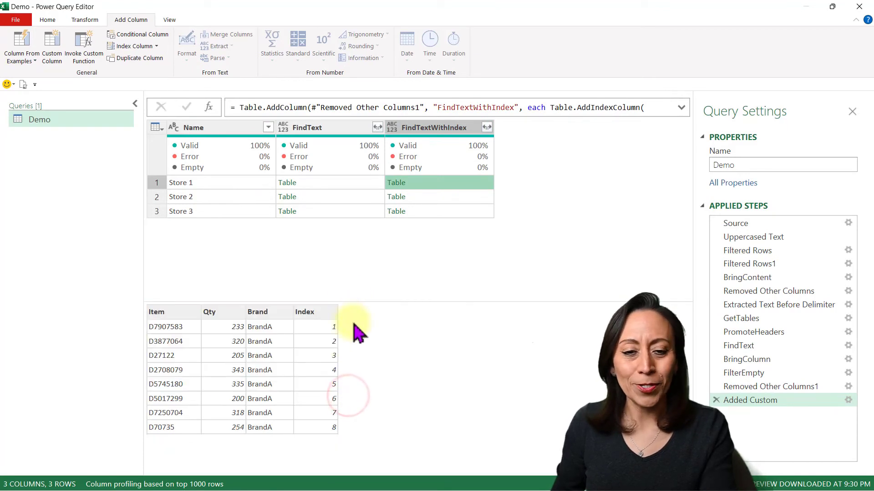
click(462, 196)
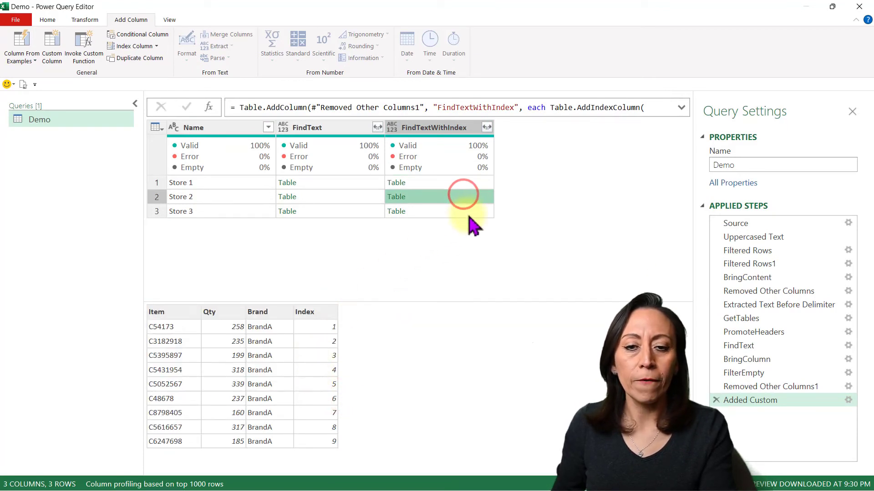
click(467, 213)
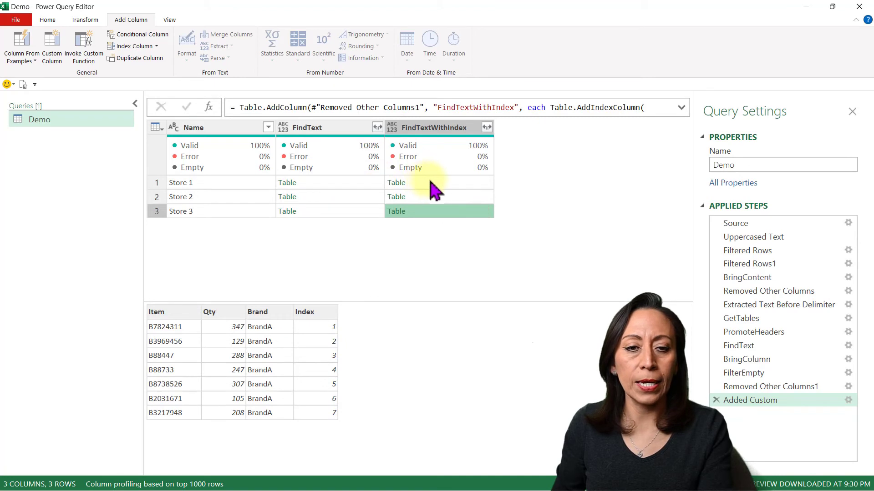
click(466, 183)
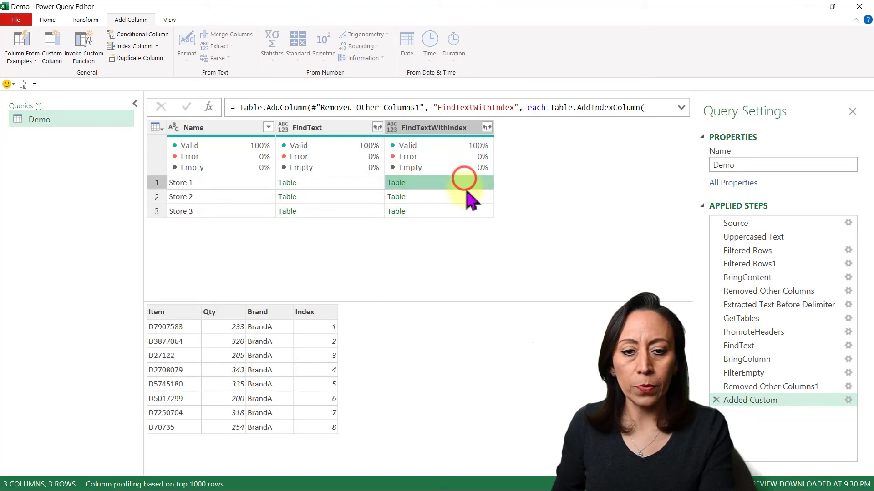
click(469, 212)
click(470, 183)
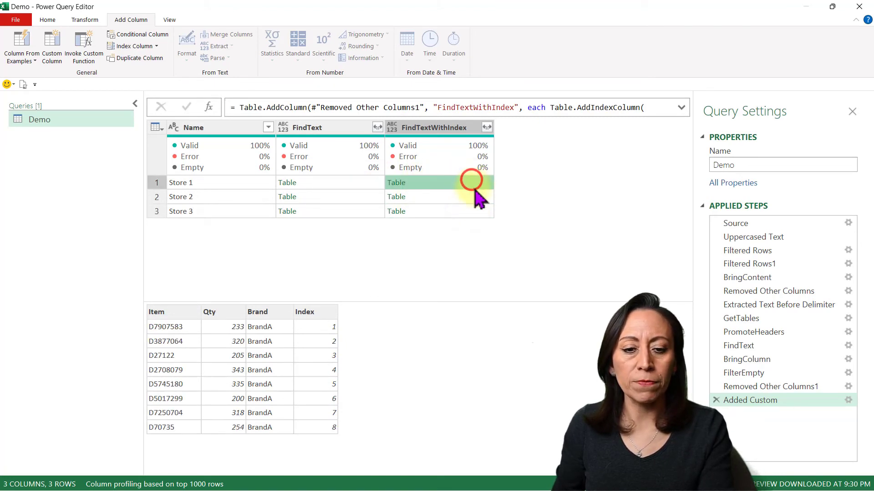
click(476, 196)
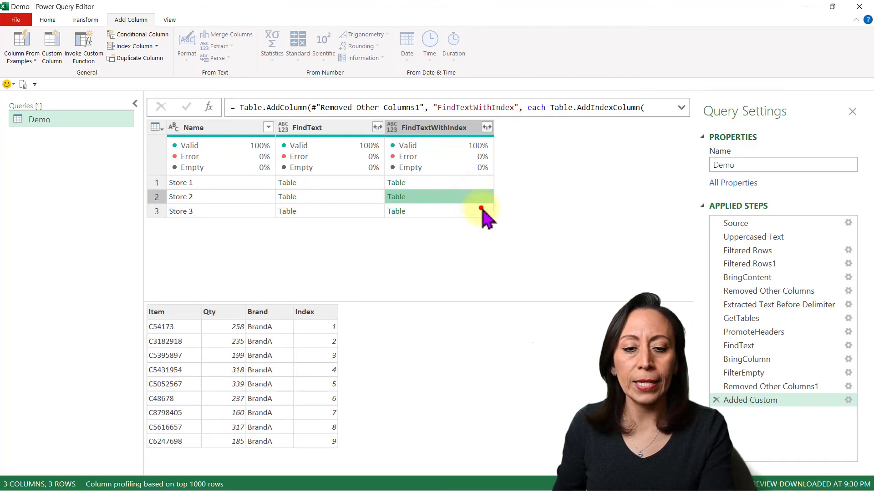
click(482, 210)
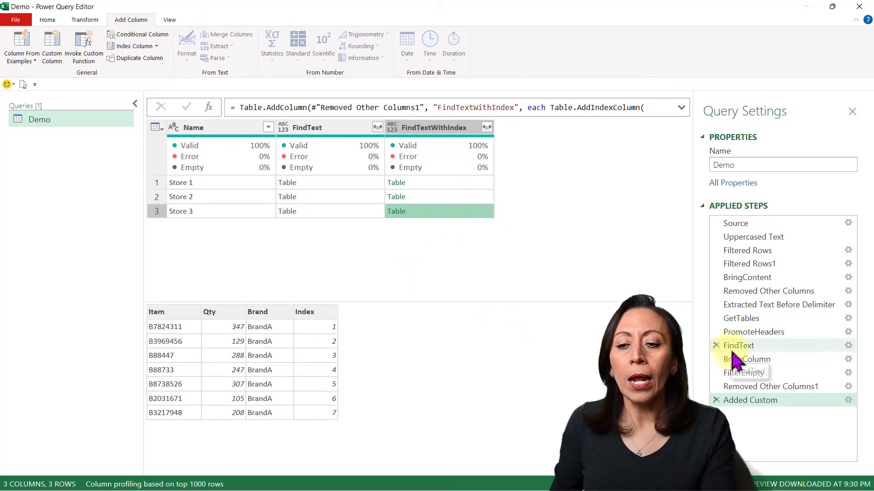
- Rename the Added Custom step to IndexIncluded and return to the FindText step
click(759, 403)
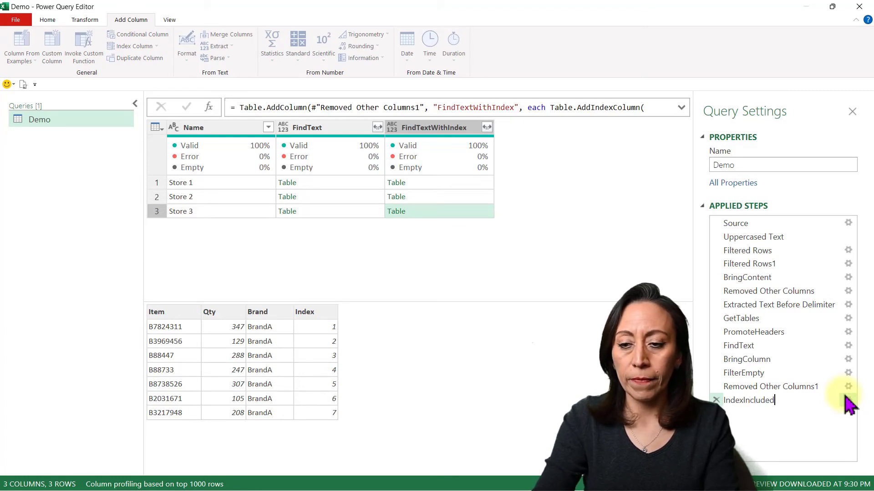
key(Return)
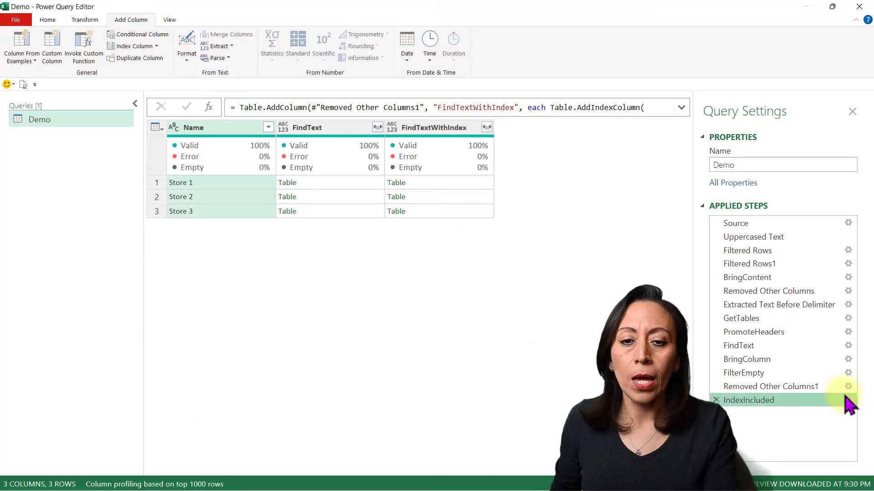
click(738, 347)
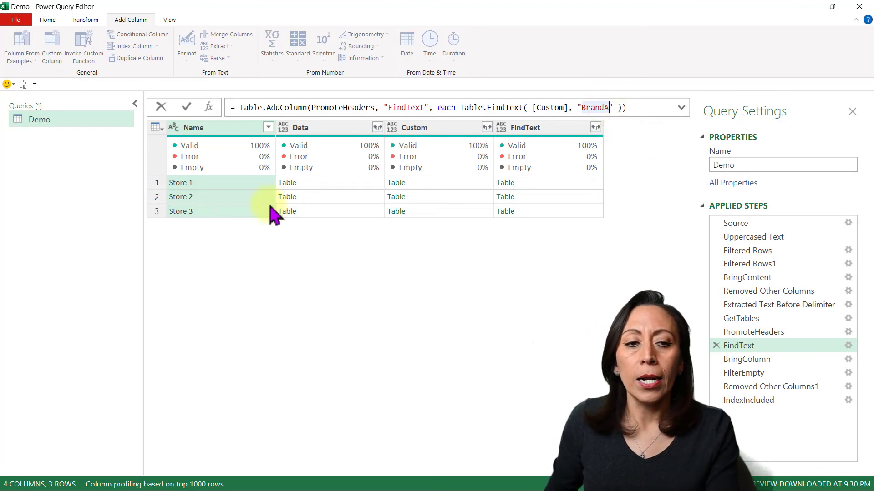
click(78, 173)
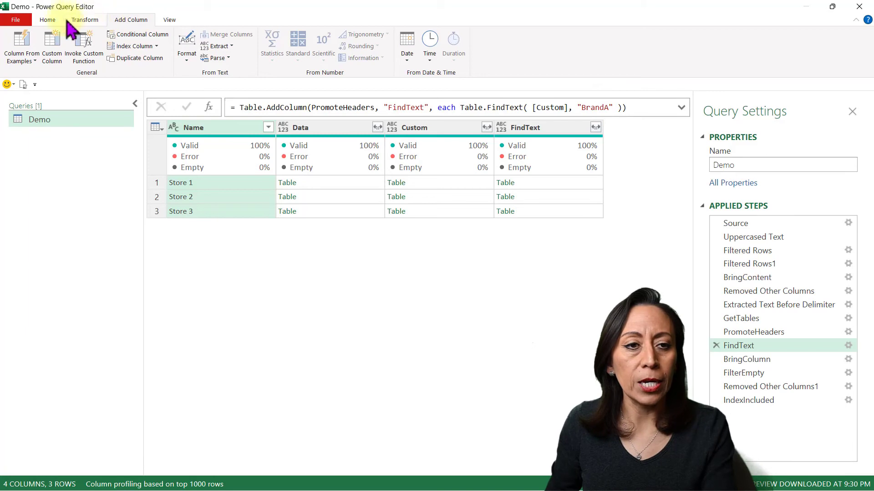
click(46, 20)
- Create a text parameter MyText with current value BrandC, then reselect the Demo query
click(496, 58)
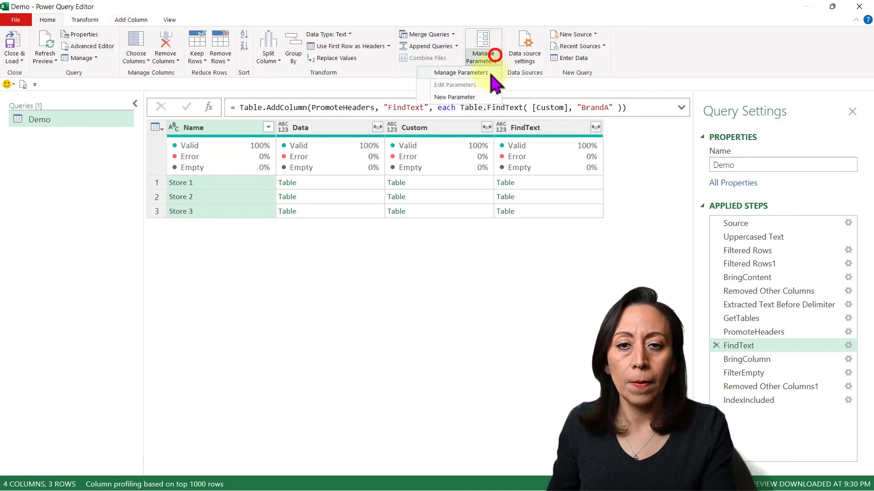
click(472, 96)
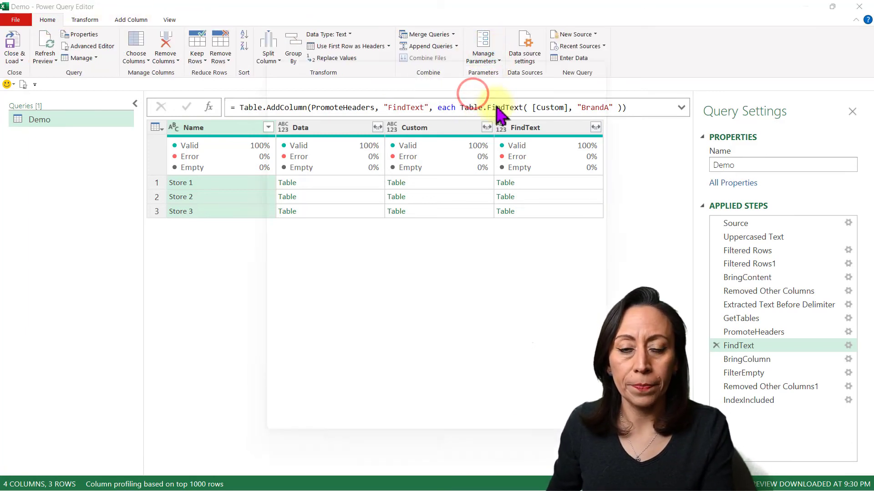
double_click(464, 111)
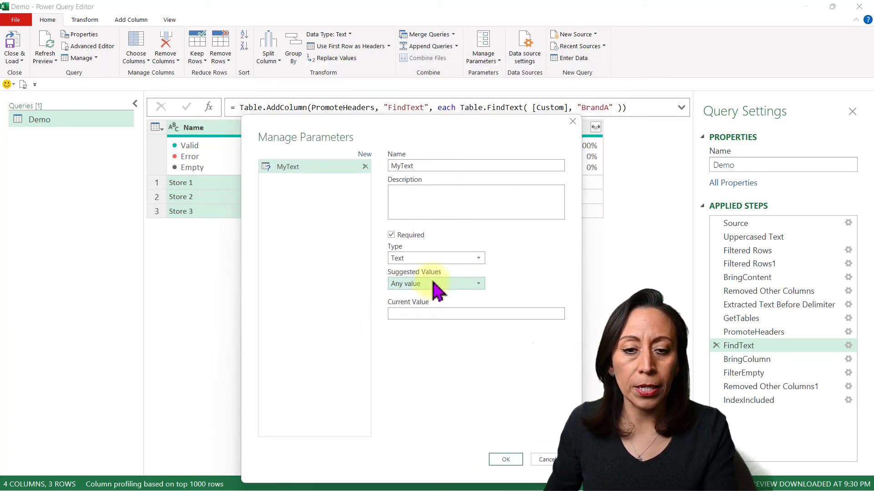
click(476, 314)
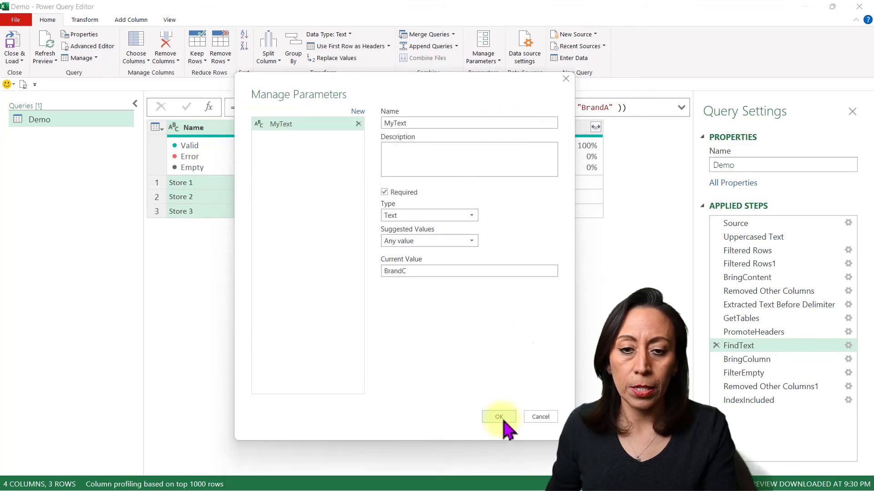
click(501, 418)
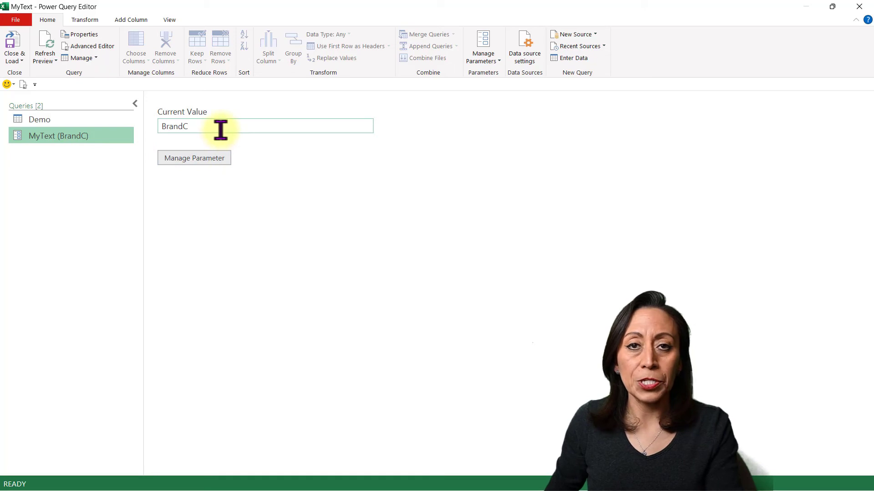
click(130, 120)
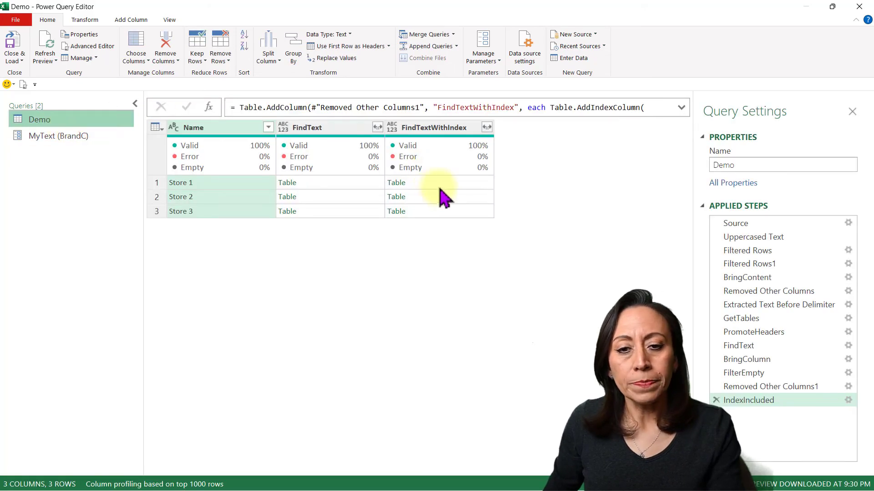
- Replace BrandA with MyText in the FindText step formula and preview each store's result
click(728, 345)
click(569, 180)
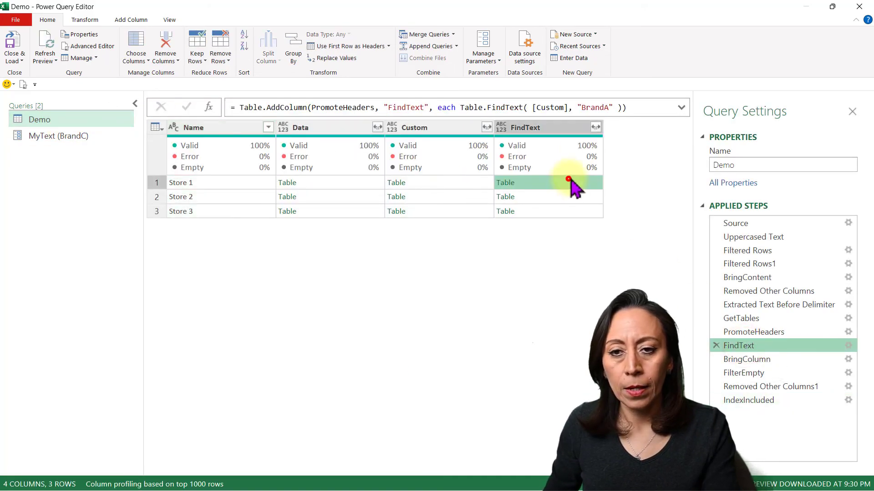
click(584, 106)
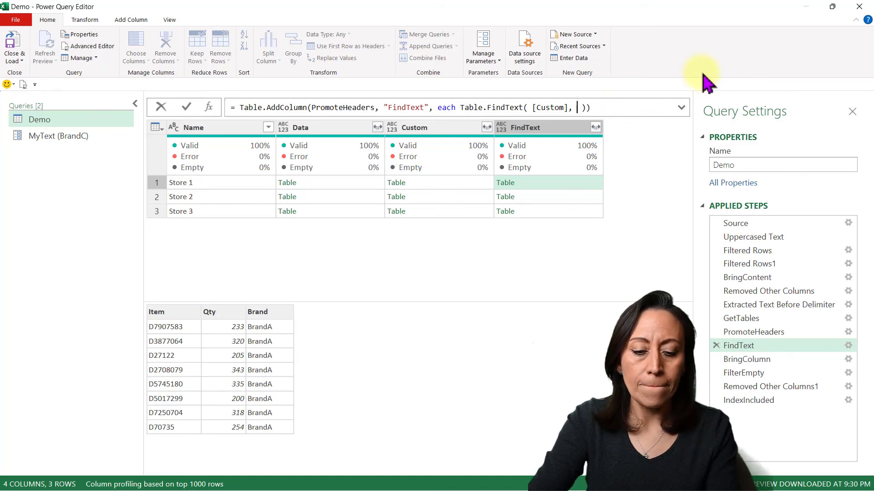
text(MyText)
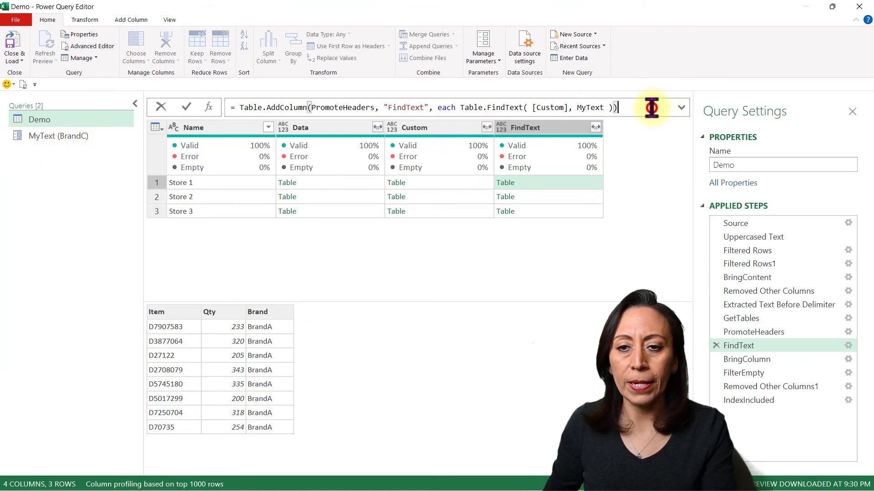
key(Return)
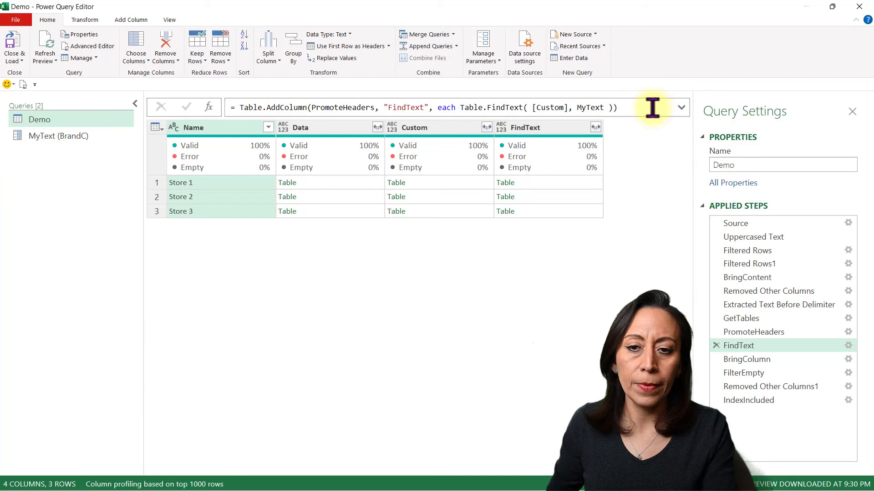
click(582, 179)
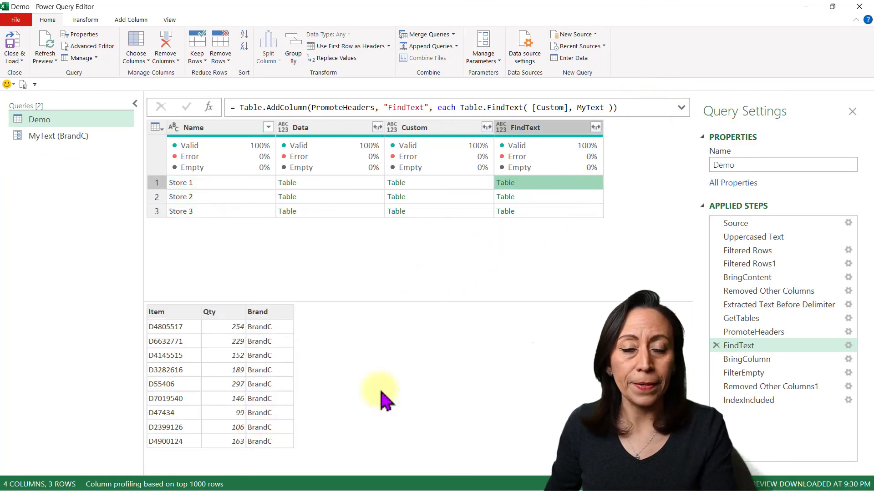
click(576, 197)
click(577, 210)
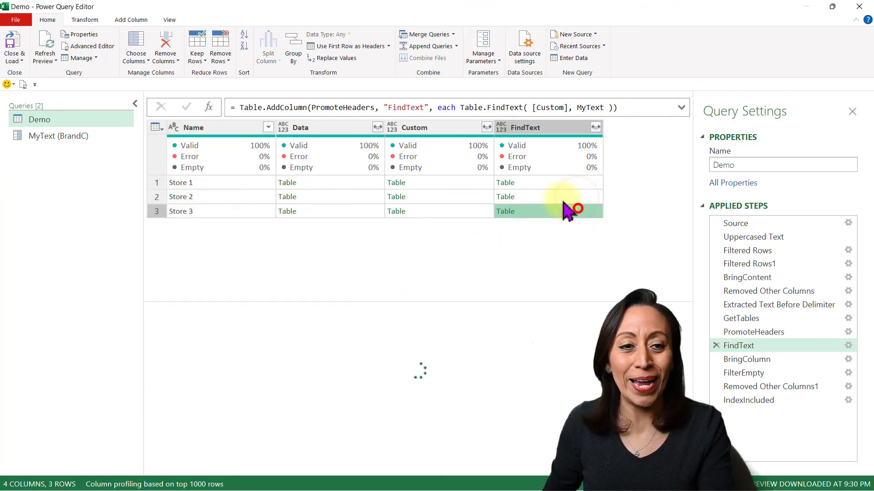
- Change MyText's current value to BrandB and return to the Demo query
click(63, 136)
click(234, 125)
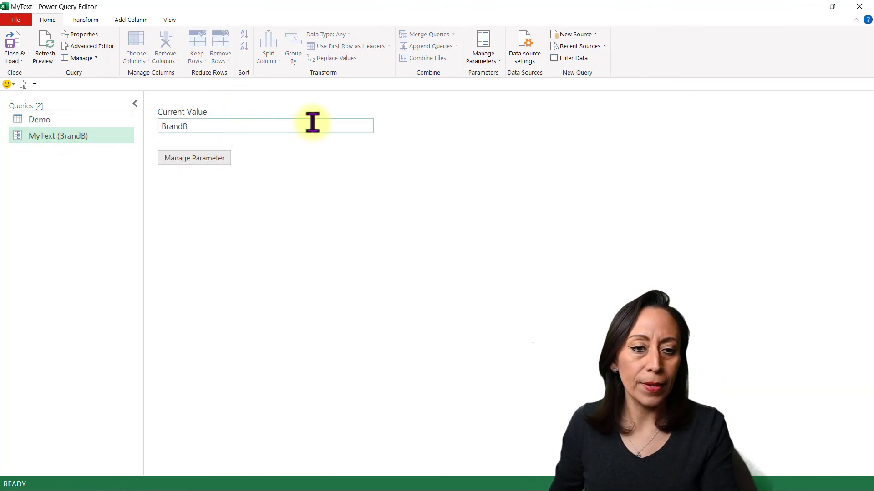
click(83, 120)
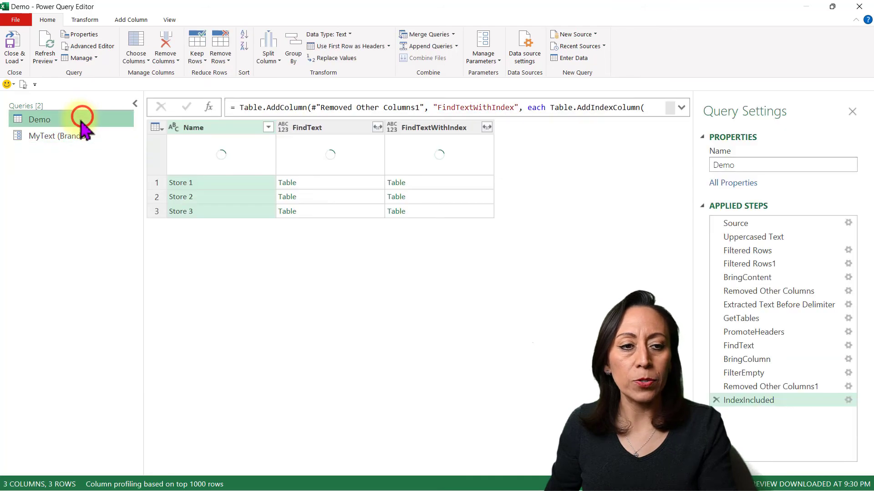
- Delete the FindText column, leaving Name and FindTextWithIndex
click(443, 187)
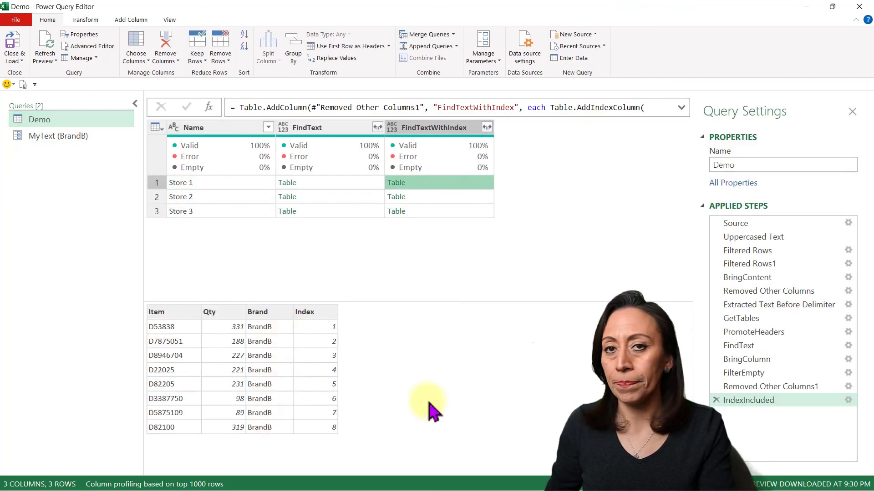
click(319, 130)
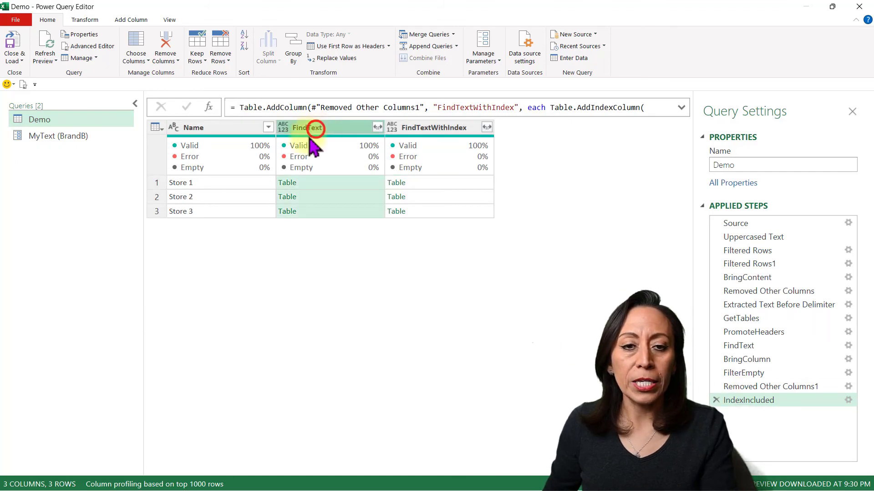
key(Delete)
- Expand FindTextWithIndex into Item, Qty, Brand and Index columns, giving 22 rows
click(362, 182)
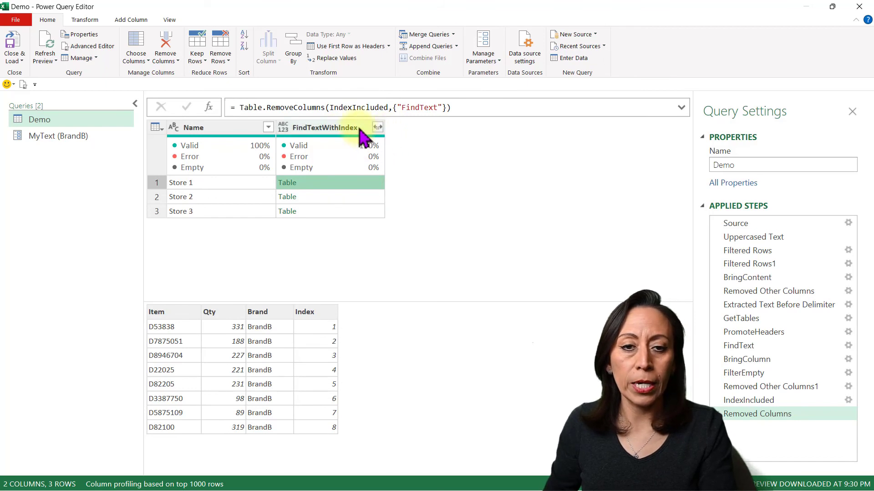
click(360, 128)
click(377, 127)
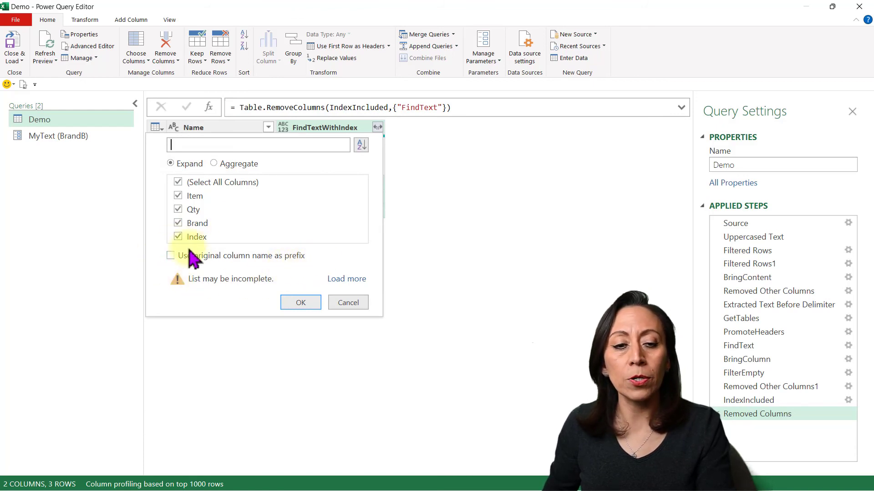
click(293, 303)
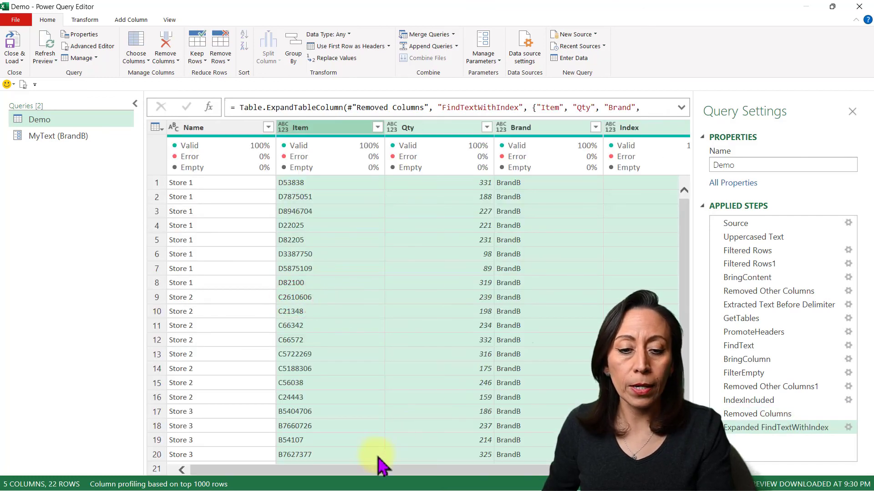
- Move the Index column to sit right after Name, before Item
drag(369, 472, 473, 474)
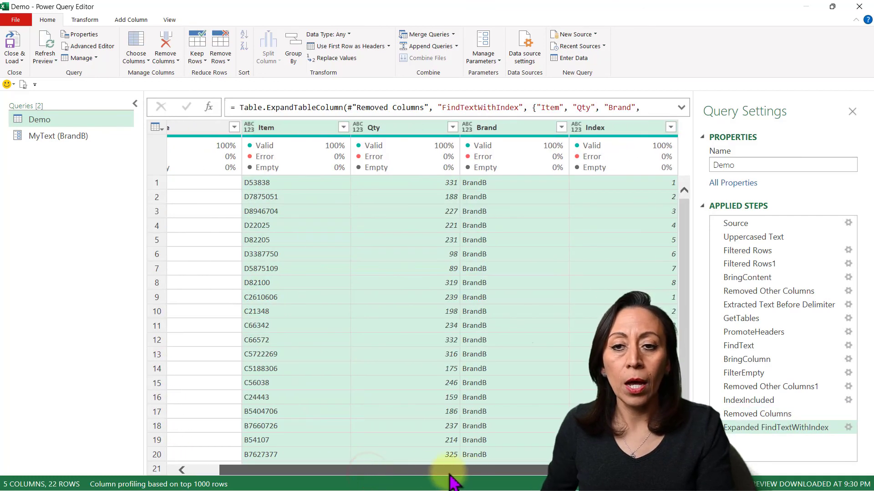
click(640, 129)
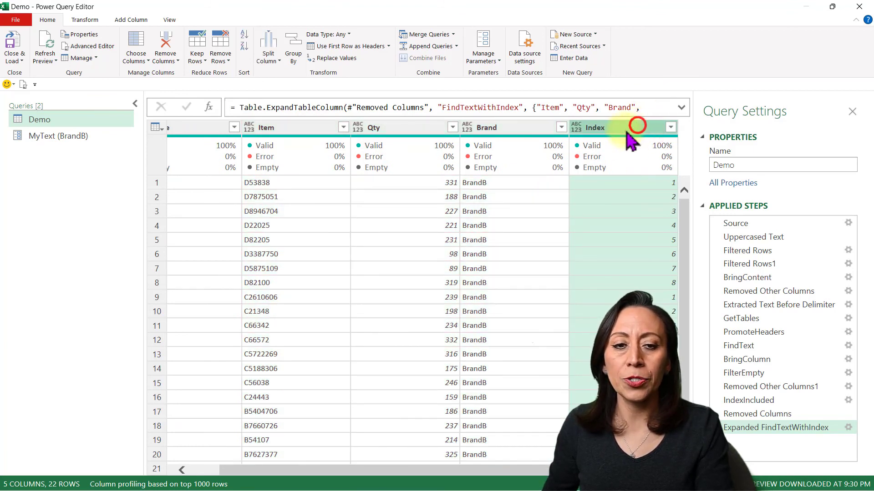
drag(628, 133, 256, 133)
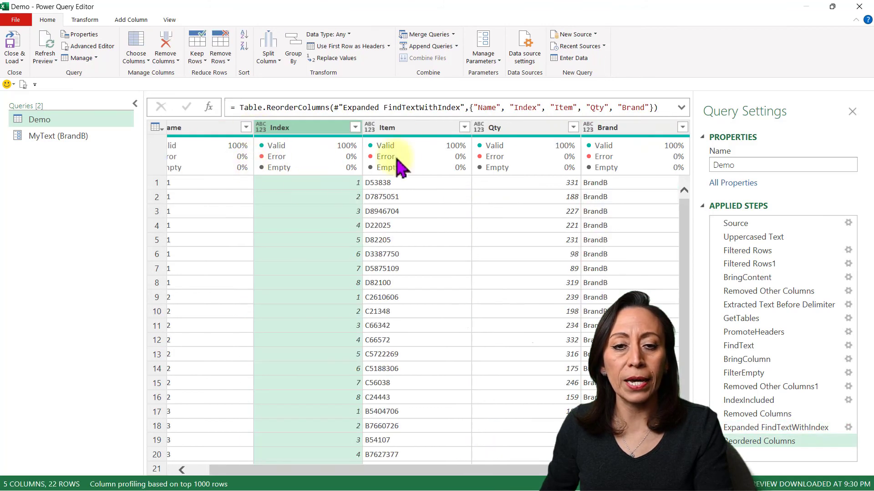
- Review the Index entry in the expand formula, then return to the Reordered Columns step
click(779, 427)
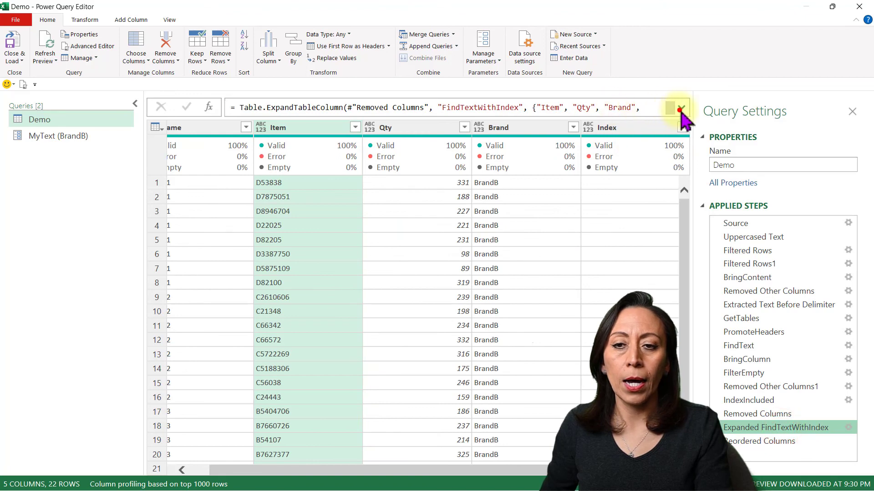
click(682, 109)
click(536, 107)
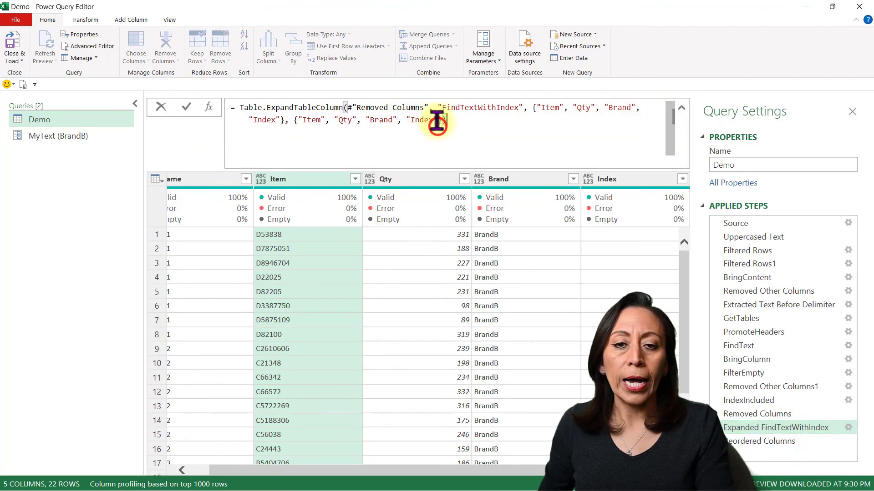
drag(436, 121, 408, 120)
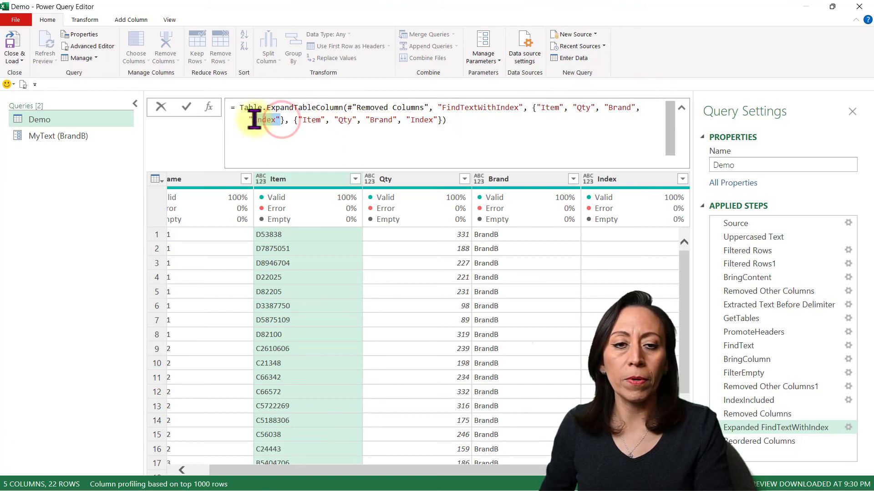
click(550, 104)
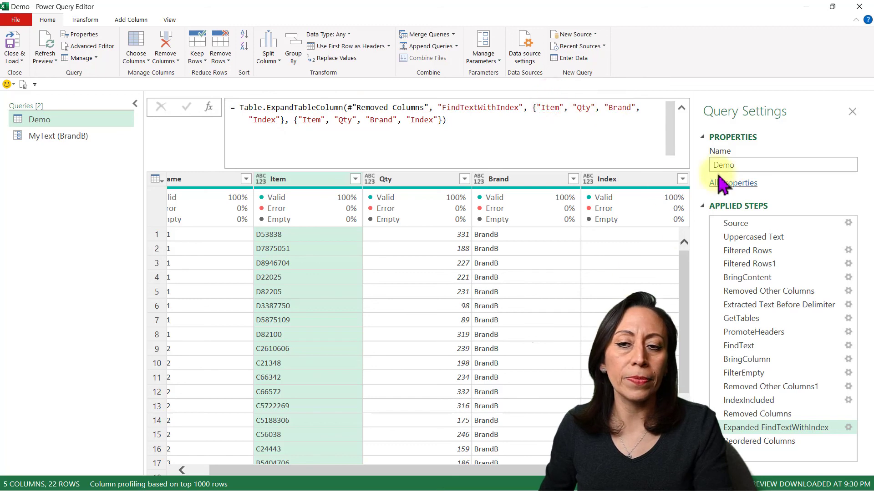
click(680, 106)
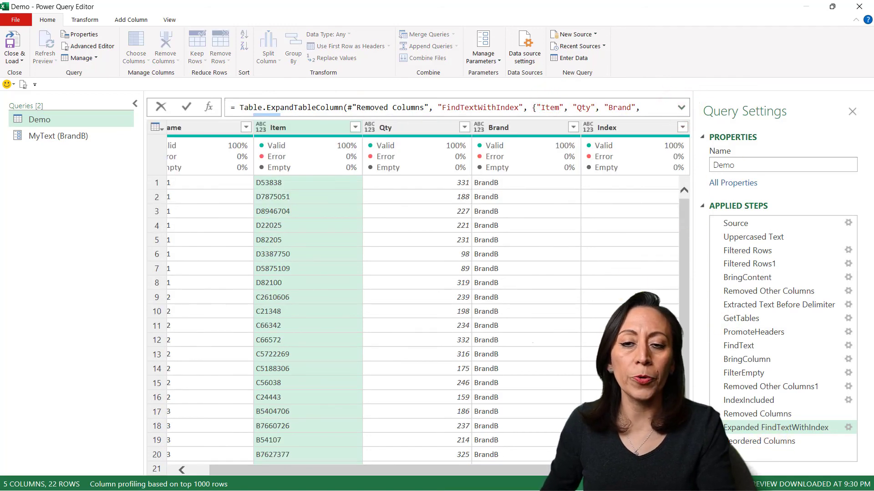
click(782, 442)
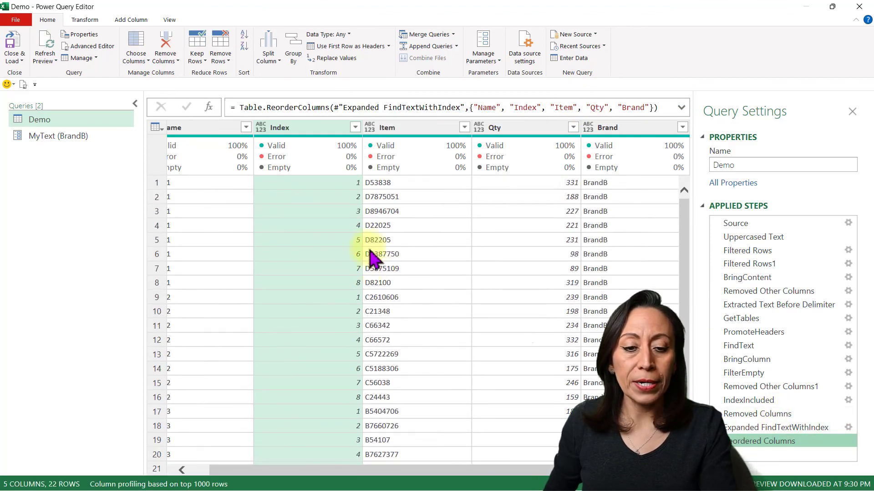
drag(342, 471, 253, 468)
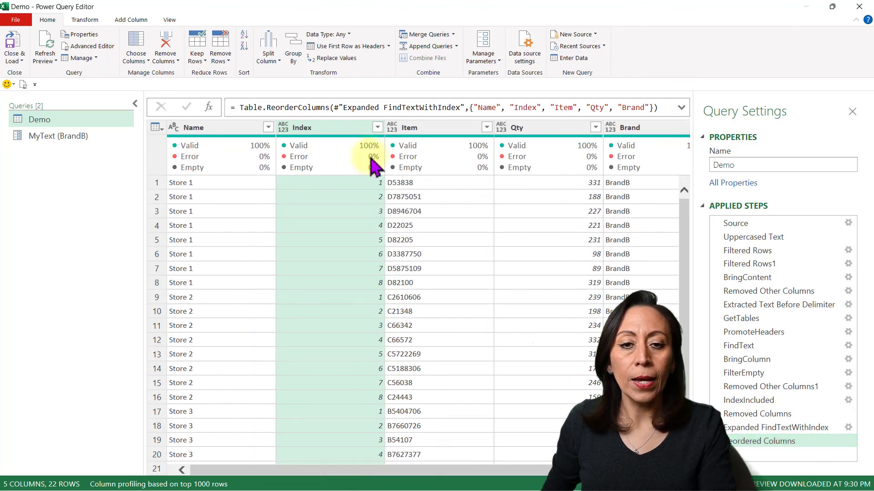
- Close the Power Query Editor, keeping the queries as connection only
click(19, 56)
click(42, 85)
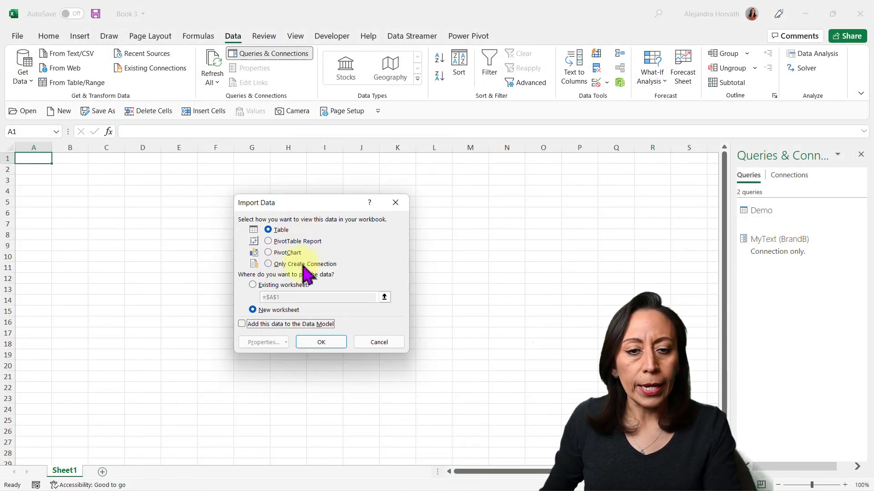
click(338, 343)
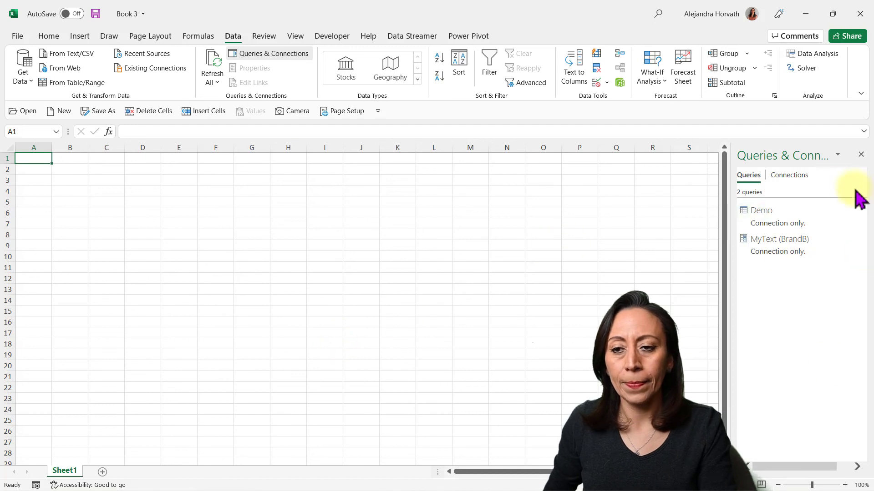
- Load the Demo query from Queries & Connections as a table at existing worksheet cell $A$1
click(773, 218)
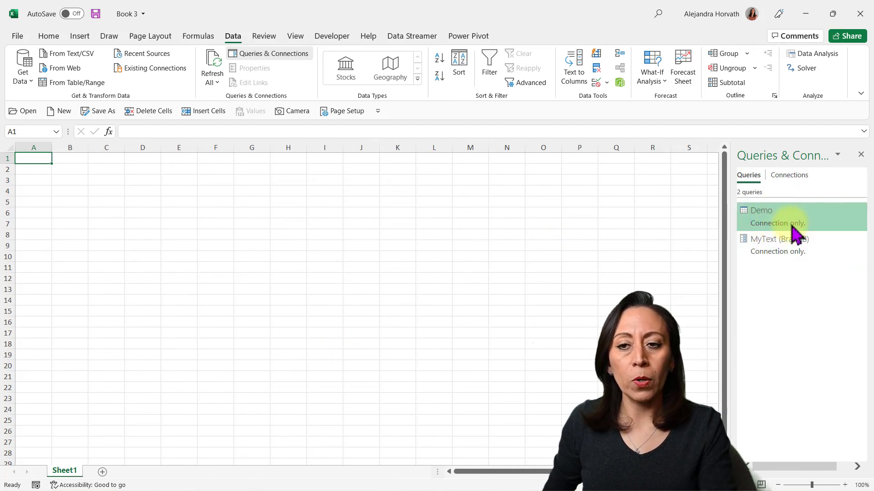
right_click(784, 216)
click(801, 297)
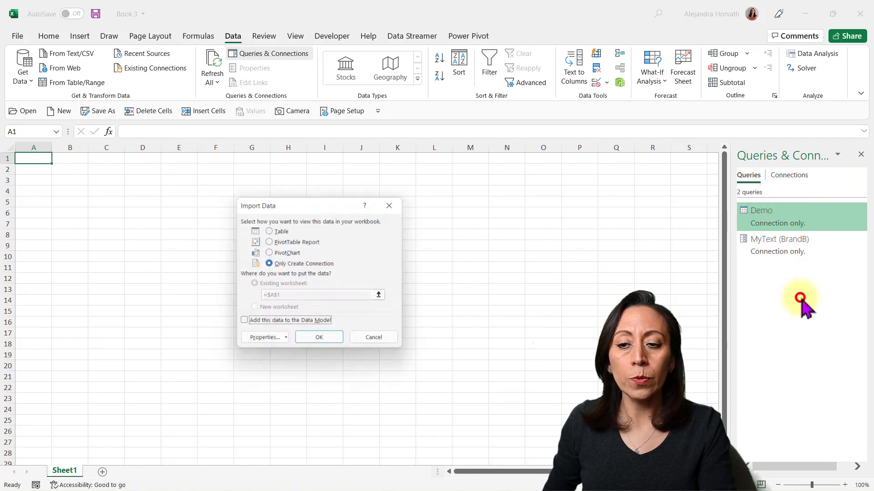
click(267, 230)
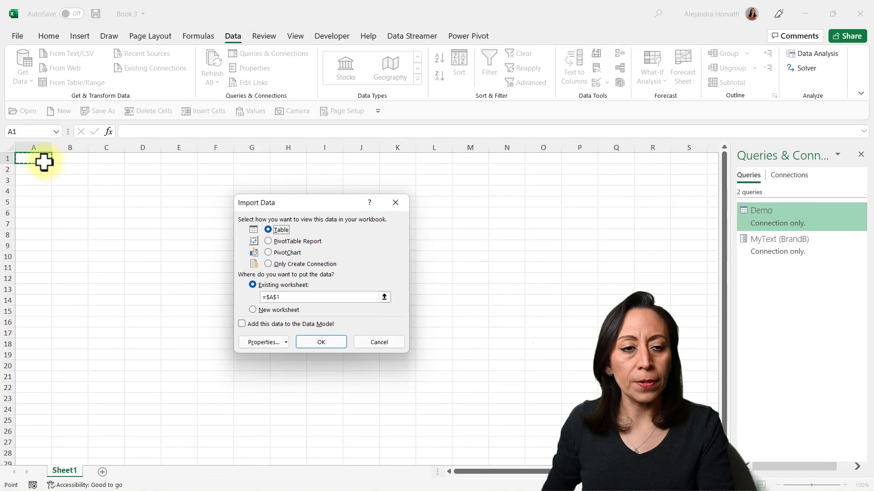
click(333, 347)
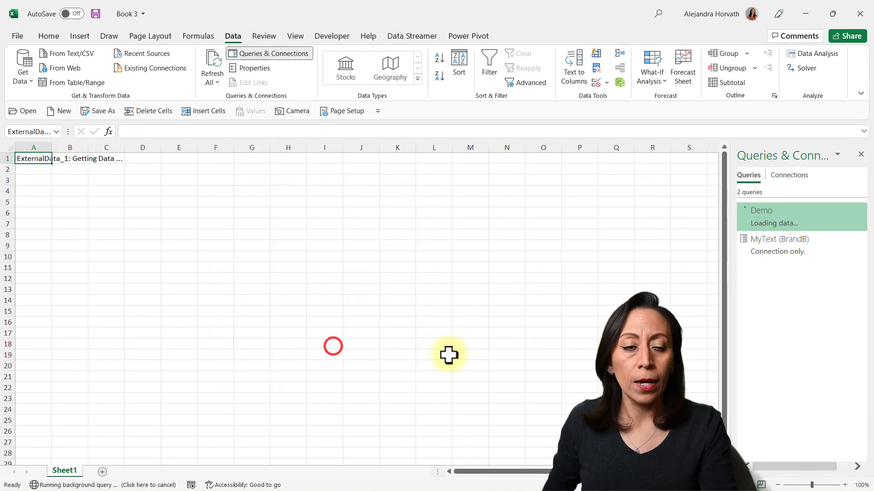
- Inspect the loaded table, checking the Index values in cells B3, B9 and B23
click(84, 179)
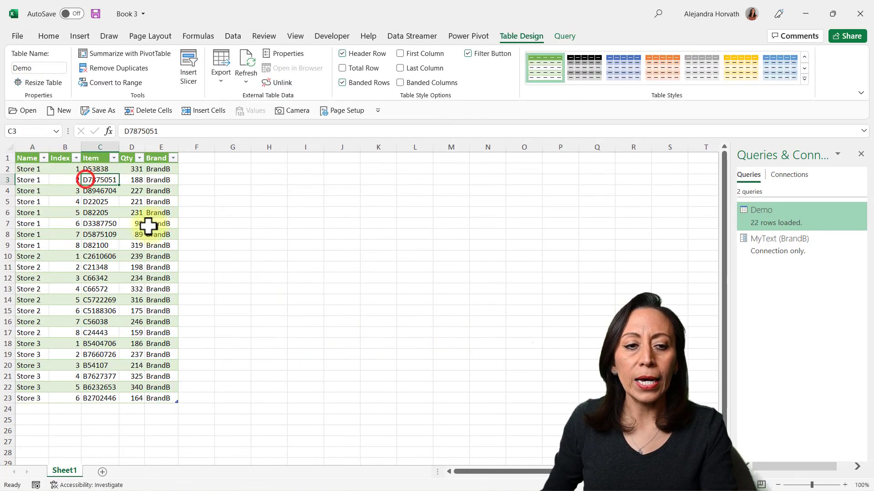
click(150, 224)
click(86, 324)
click(63, 180)
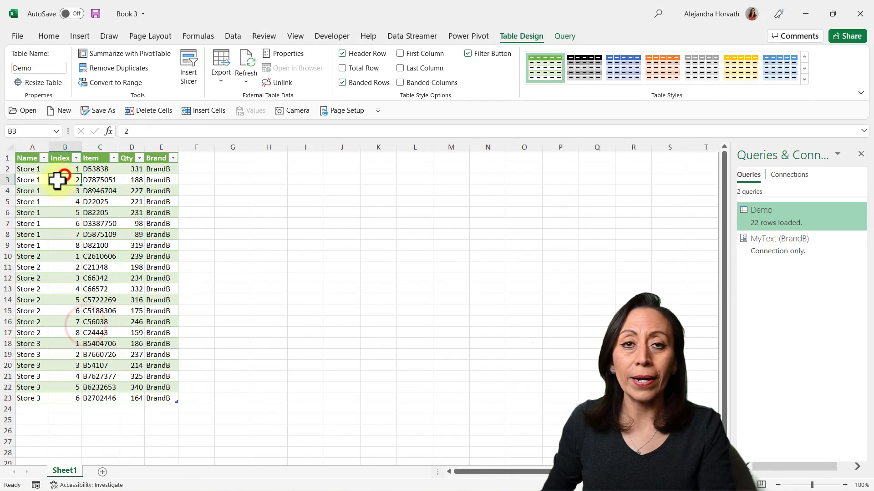
click(60, 246)
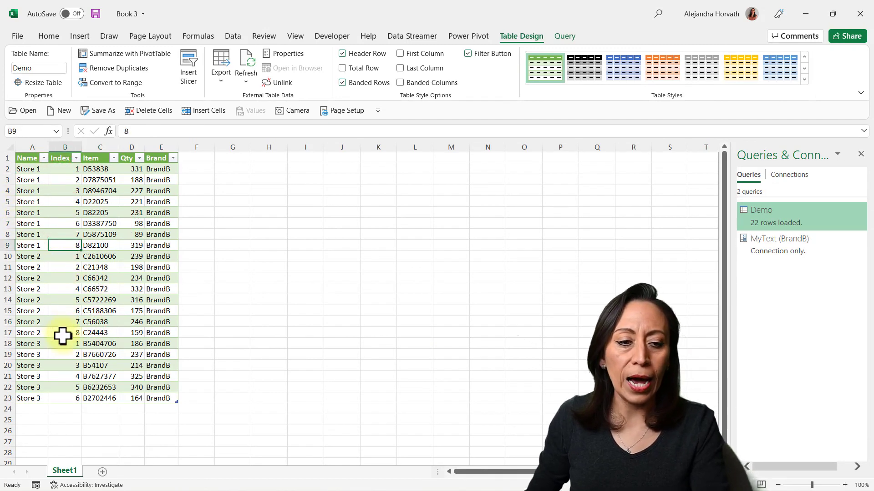
click(70, 398)
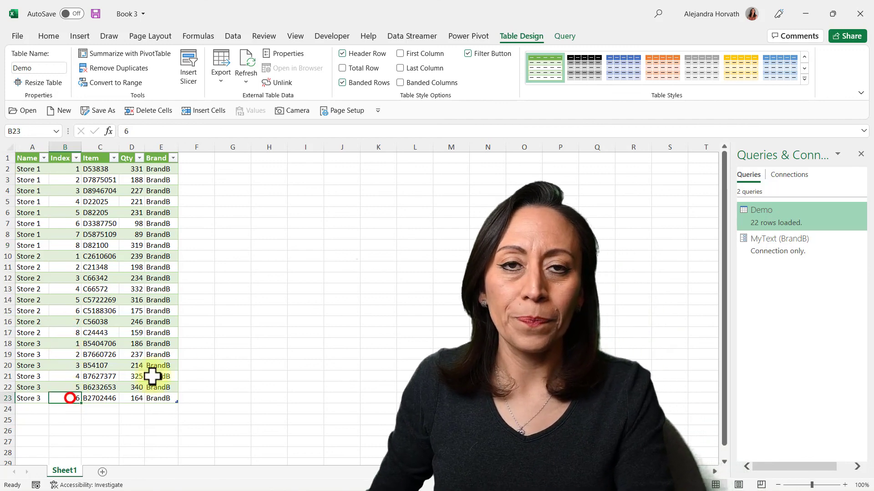